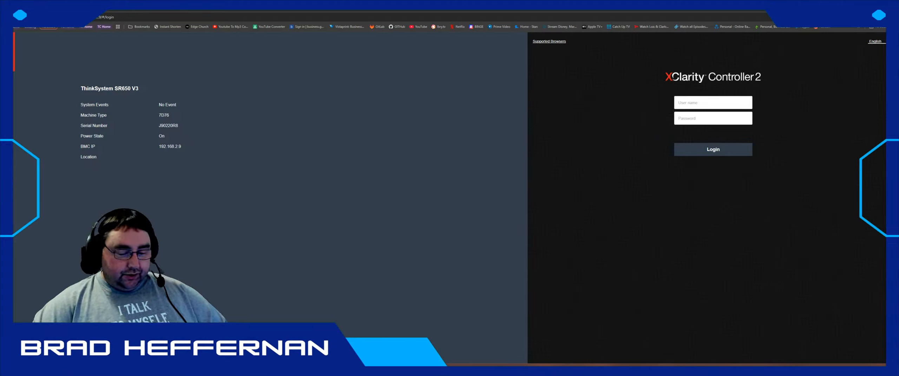
- Confirm Done on the installer's Network configuration screen, then move the console window right
{"action": "key", "text": "alt+Tab"}
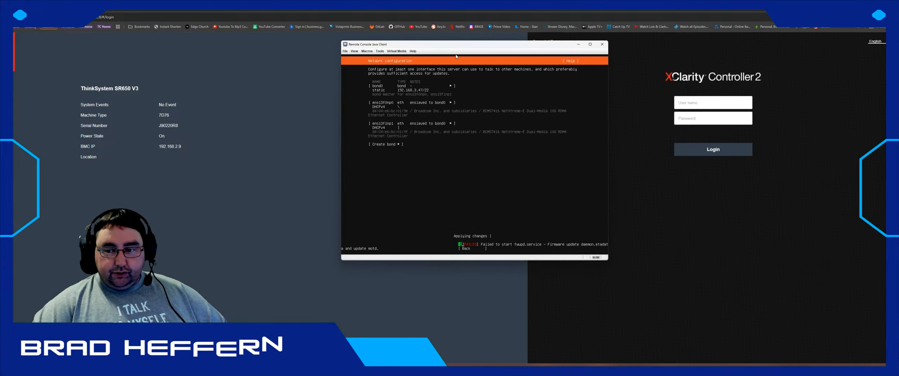
{"action": "left_click_drag", "start_coordinate": [463, 46], "coordinate": [222, 57]}
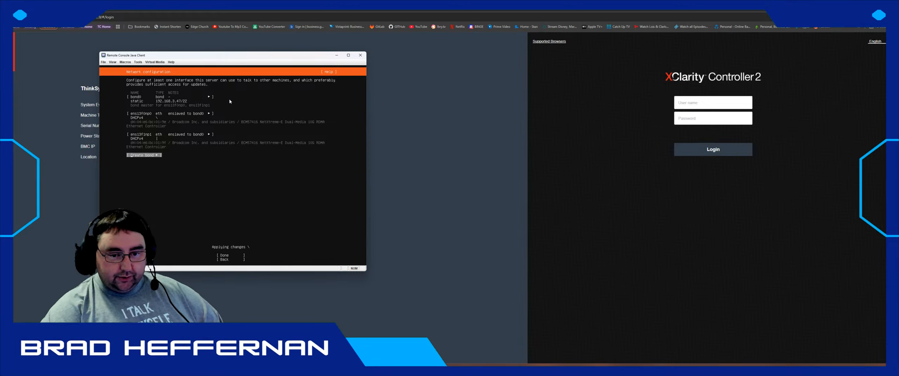
{"action": "key", "text": "Tab"}
{"action": "key", "text": "Return"}
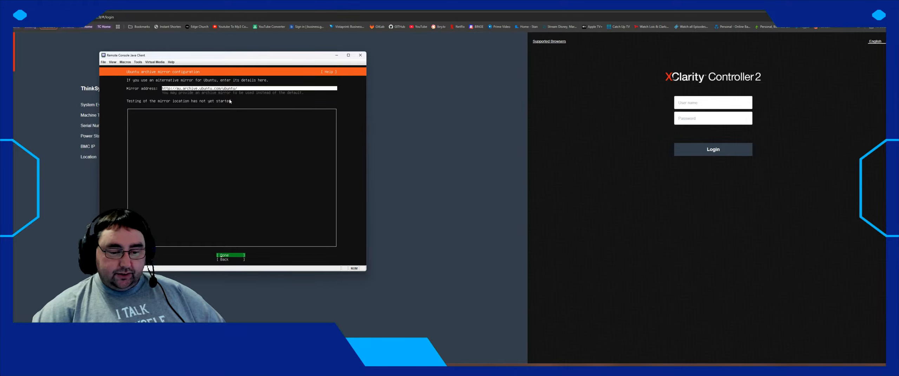
{"action": "left_click_drag", "start_coordinate": [198, 56], "coordinate": [505, 109]}
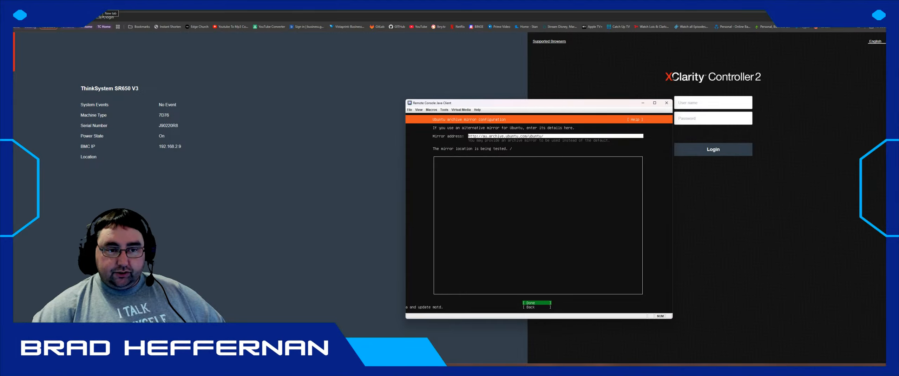
{"action": "left_click", "coordinate": [104, 11]}
- Open the Horizon FW and School Manager bookmarks from Work > Horizon > Security in background tabs
{"action": "left_click", "coordinate": [134, 28]}
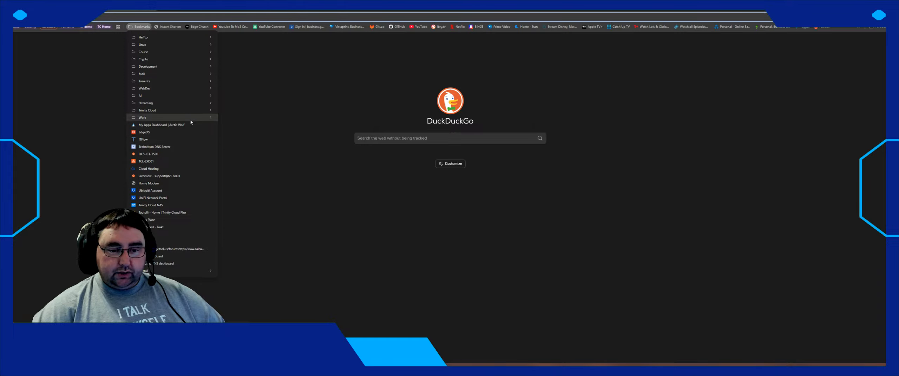
{"action": "mouse_move", "coordinate": [196, 118]}
{"action": "mouse_move", "coordinate": [298, 118]}
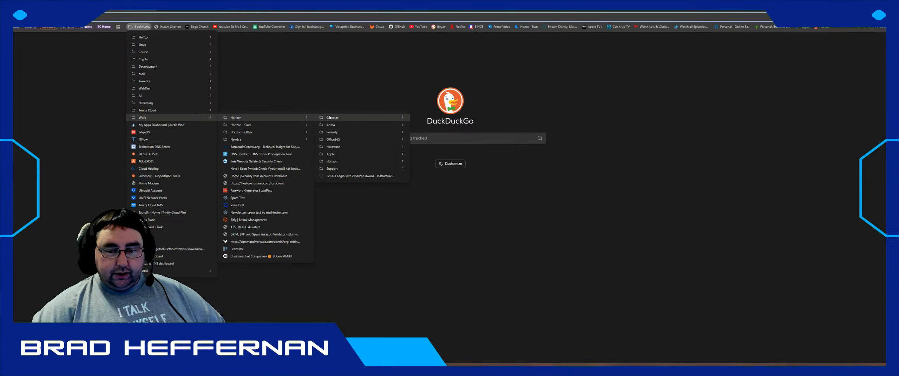
{"action": "mouse_move", "coordinate": [348, 132]}
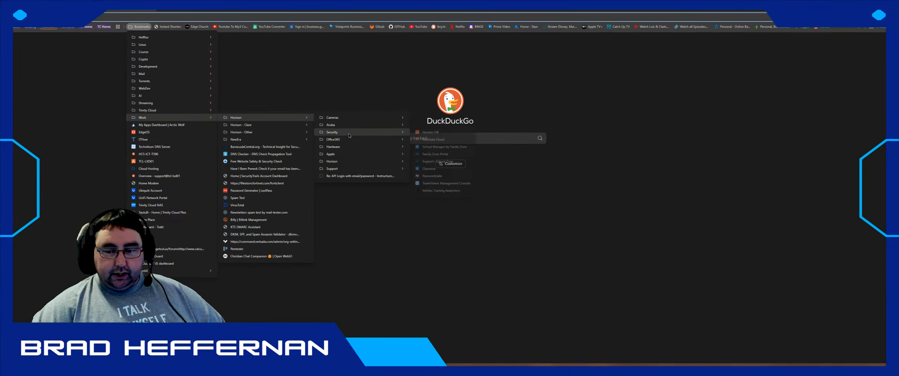
{"action": "middle_click", "coordinate": [438, 133]}
{"action": "middle_click", "coordinate": [443, 147]}
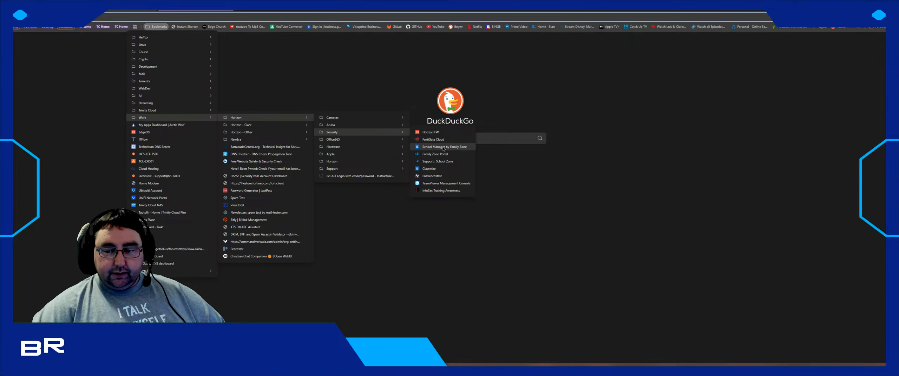
- Autofill the saved firewall admin credentials on the Horizon FW login page
{"action": "left_click", "coordinate": [145, 13]}
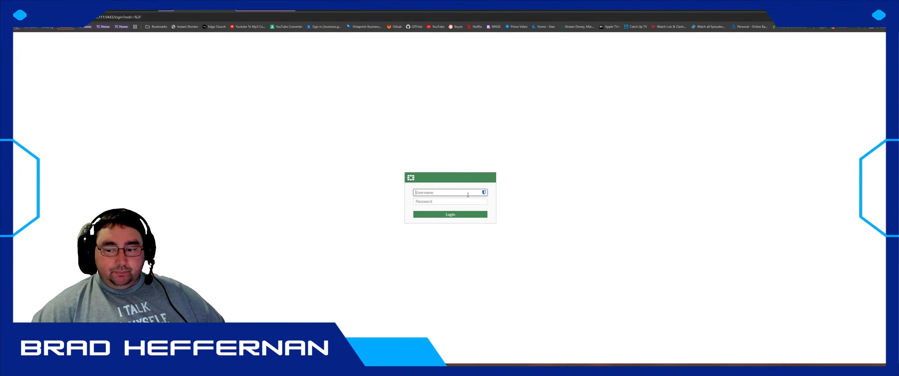
{"action": "left_click", "coordinate": [484, 193]}
{"action": "left_click", "coordinate": [435, 203]}
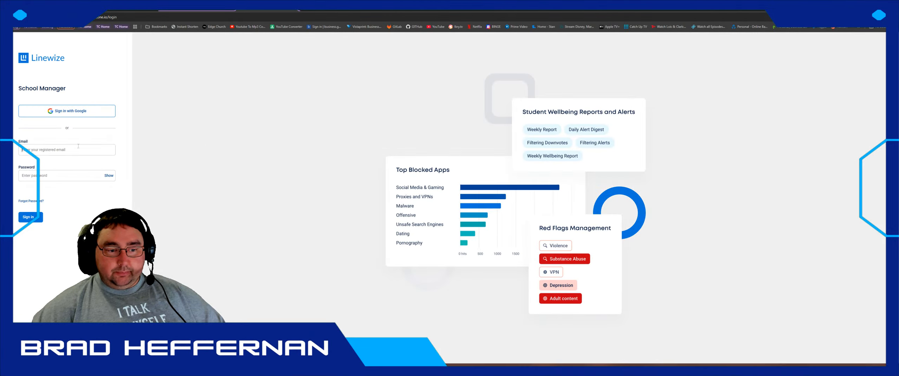
- Fill the School Manager login with the second saved familyzone.io account from Bitwarden and sign in
{"action": "left_click", "coordinate": [25, 149]}
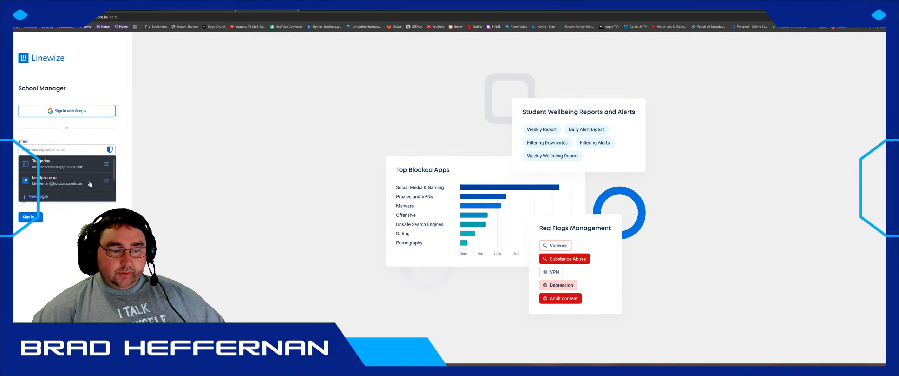
{"action": "left_click", "coordinate": [58, 182]}
{"action": "left_click", "coordinate": [111, 150]}
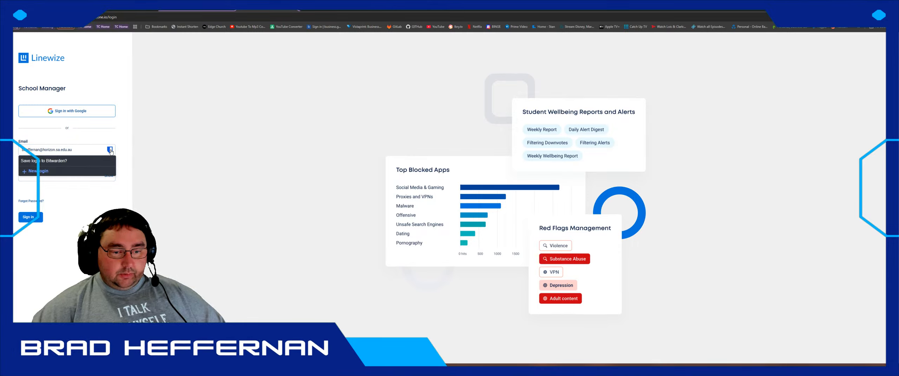
{"action": "left_click", "coordinate": [97, 139]}
{"action": "left_click", "coordinate": [110, 150]}
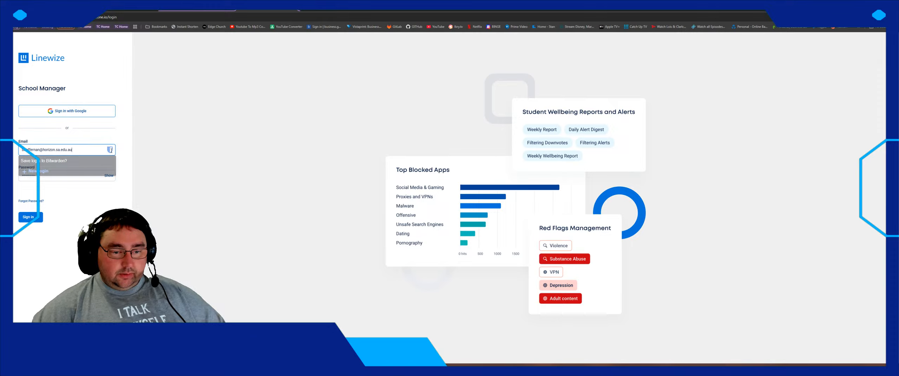
{"action": "left_click", "coordinate": [114, 148]}
{"action": "left_click_drag", "start_coordinate": [114, 148], "coordinate": [327, 135]}
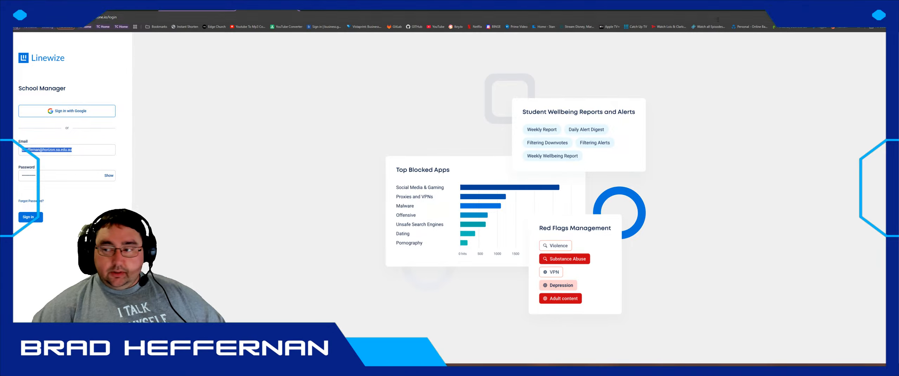
{"action": "left_click", "coordinate": [841, 17]}
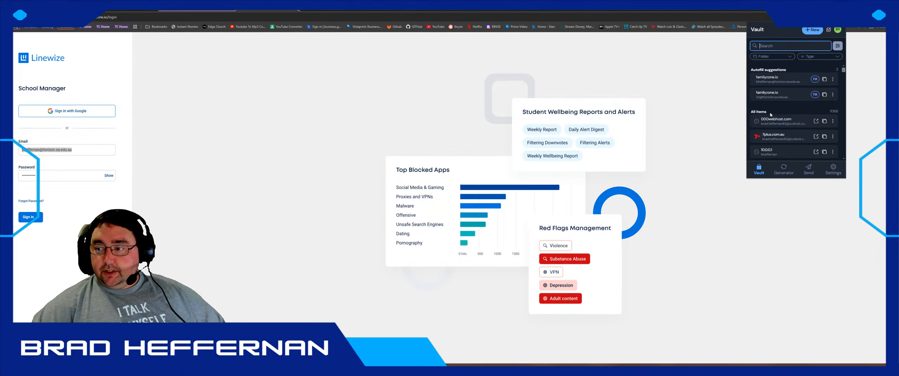
{"action": "left_click", "coordinate": [814, 95]}
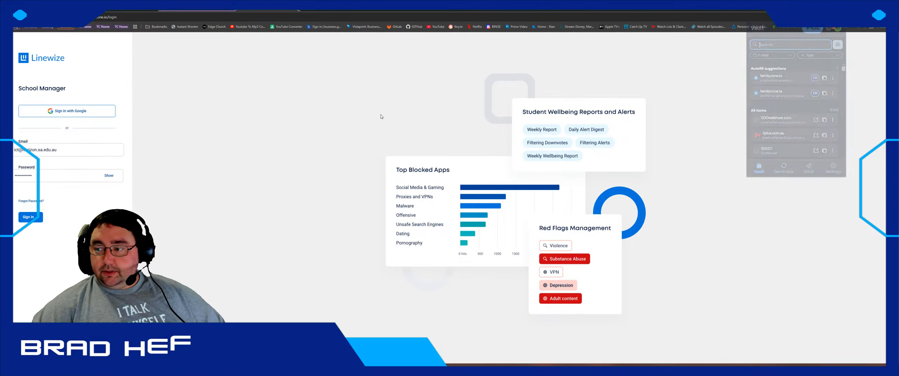
{"action": "key", "text": "Return"}
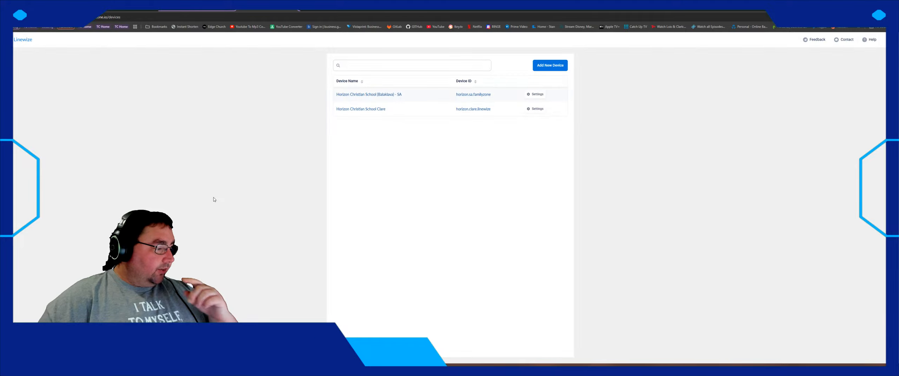
- Open the Balaklava device's Realtime > Users and Hosts table
{"action": "left_click", "coordinate": [387, 95]}
{"action": "left_click", "coordinate": [39, 105]}
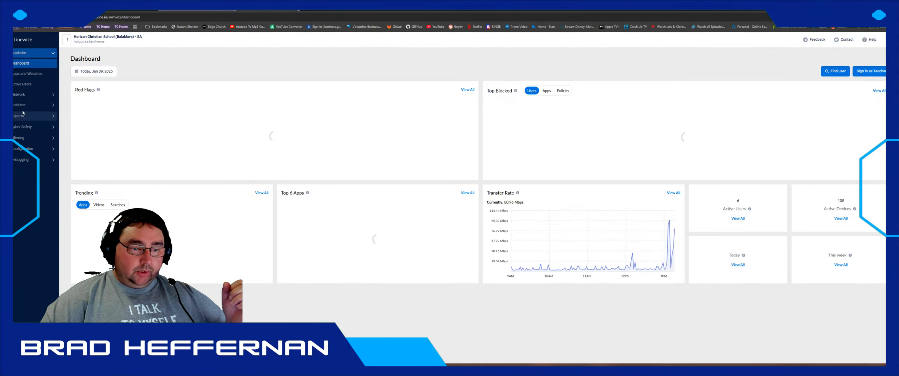
{"action": "left_click", "coordinate": [32, 115]}
- Search the host list for 3.47, then replace the search with 2.9
{"action": "left_click", "coordinate": [113, 90]}
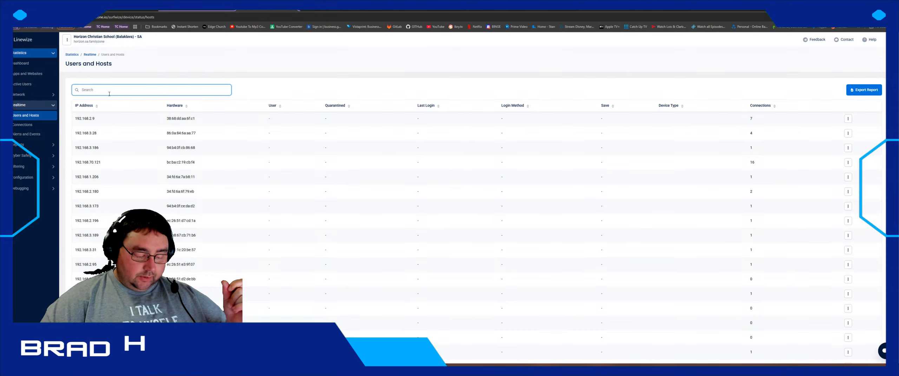
{"action": "type", "text": "3"}
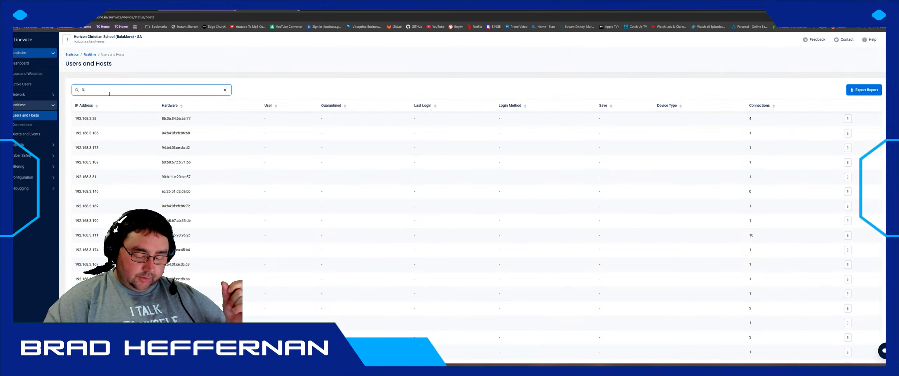
{"action": "type", "text": ".47"}
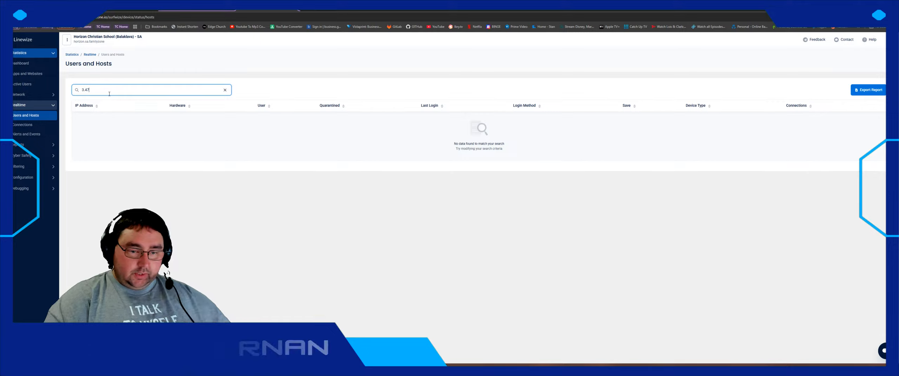
{"action": "key", "text": "ctrl+a"}
{"action": "type", "text": "2.9"}
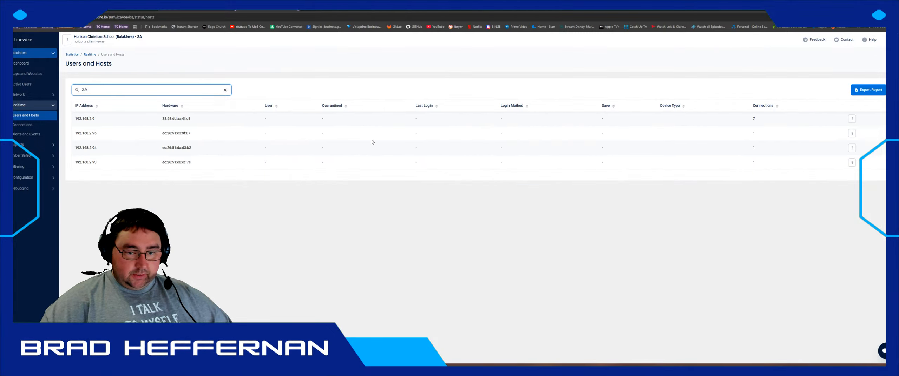
- Trace host 192.168.2.9 and open its first connection's details
{"action": "left_click", "coordinate": [852, 118]}
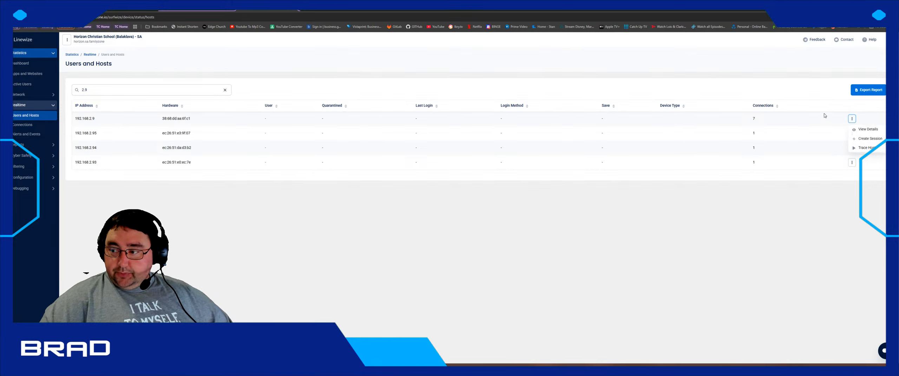
{"action": "left_click", "coordinate": [867, 148]}
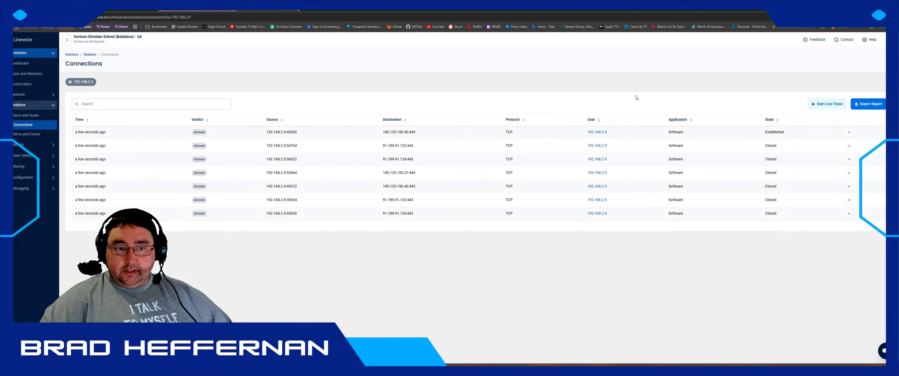
{"action": "left_click", "coordinate": [850, 133]}
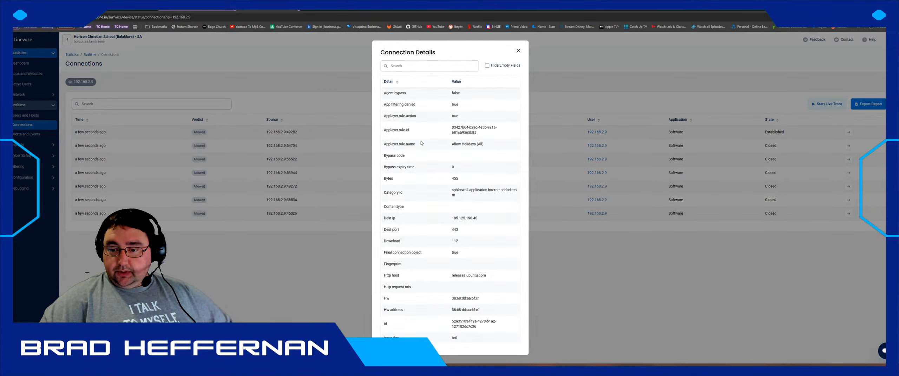
{"action": "scroll", "coordinate": [457, 178], "scroll_direction": "down", "scroll_amount": 3}
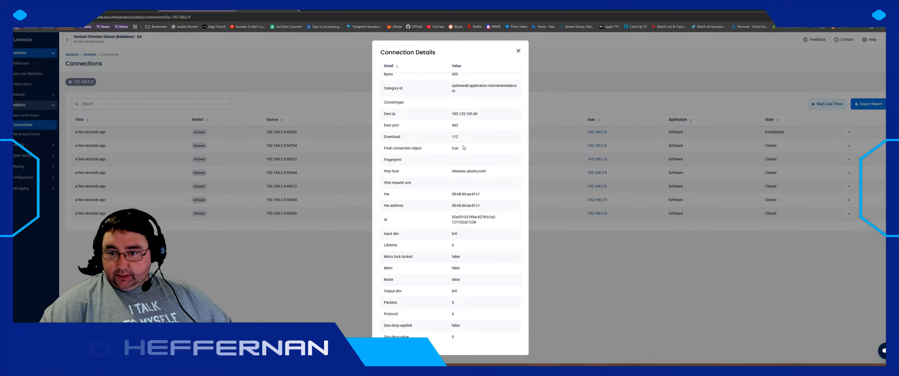
- Select hardware address 38:68:dd:aa:6f:c1, close the details, and postpone the FortiGate file system check
{"action": "triple_click", "coordinate": [466, 194]}
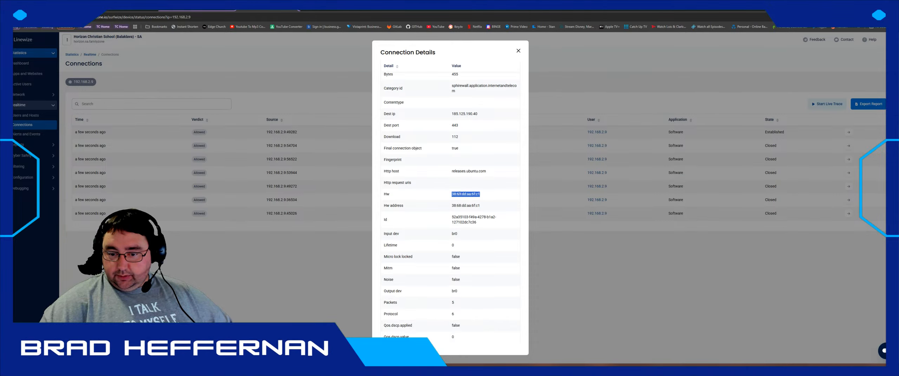
{"action": "left_click", "coordinate": [518, 51]}
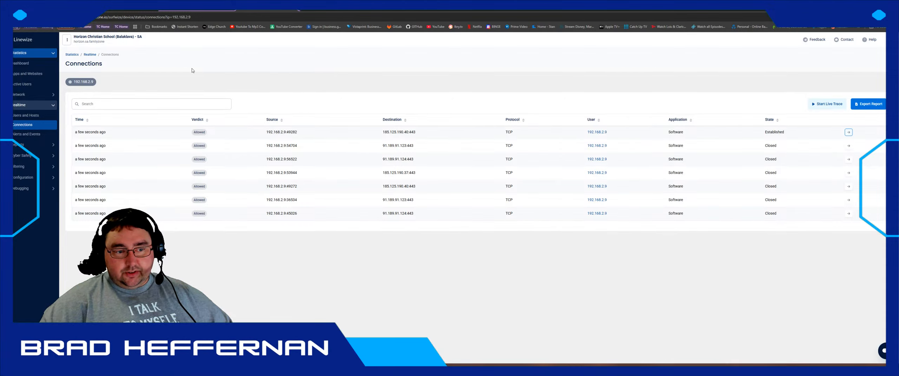
{"action": "left_click", "coordinate": [208, 8]}
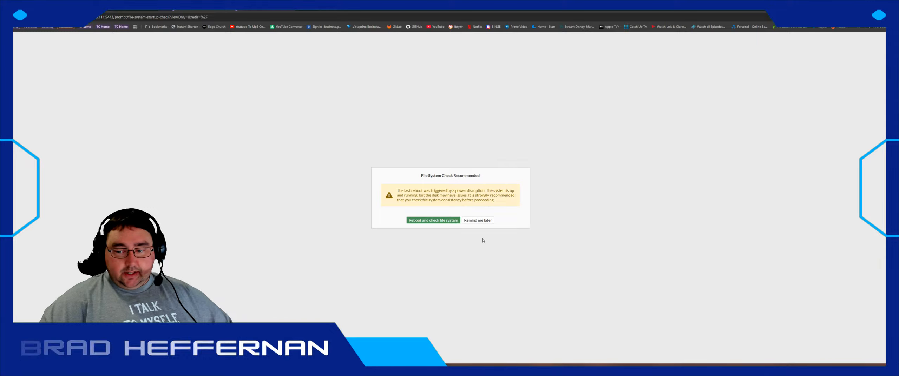
- Open the Vivi Boxes MAC Address List under Configuration > Objects > Pools in Linewize
{"action": "left_click", "coordinate": [486, 220]}
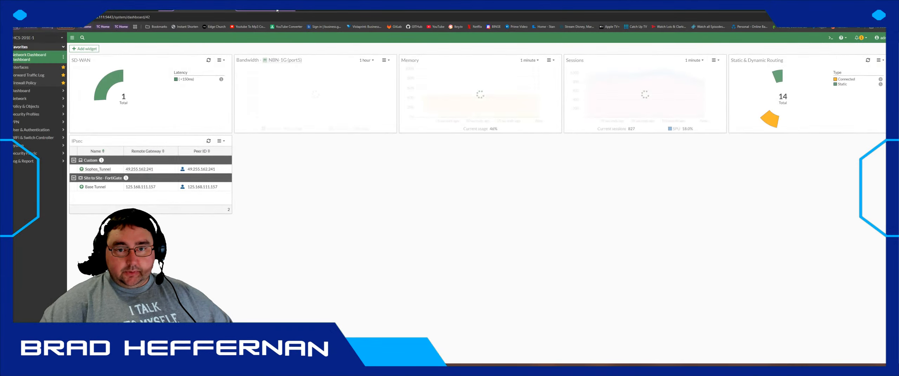
{"action": "left_click", "coordinate": [265, 8]}
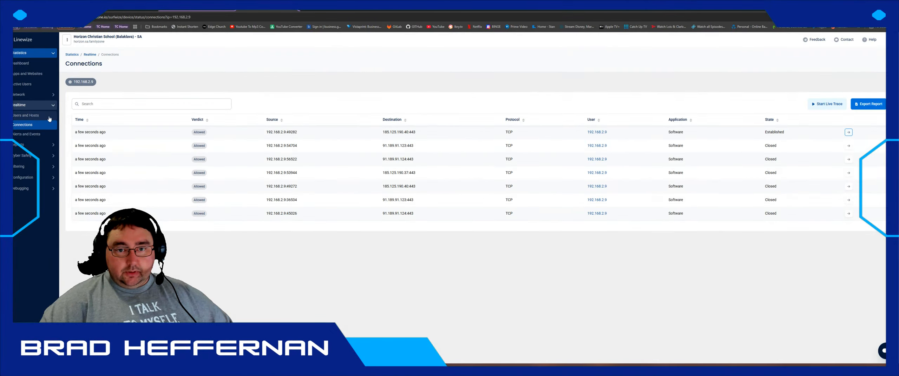
{"action": "left_click", "coordinate": [28, 168]}
{"action": "left_click", "coordinate": [27, 160]}
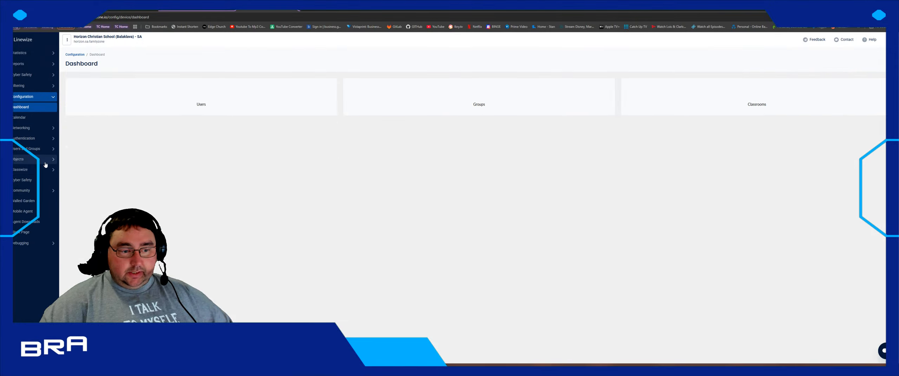
{"action": "left_click", "coordinate": [27, 159]}
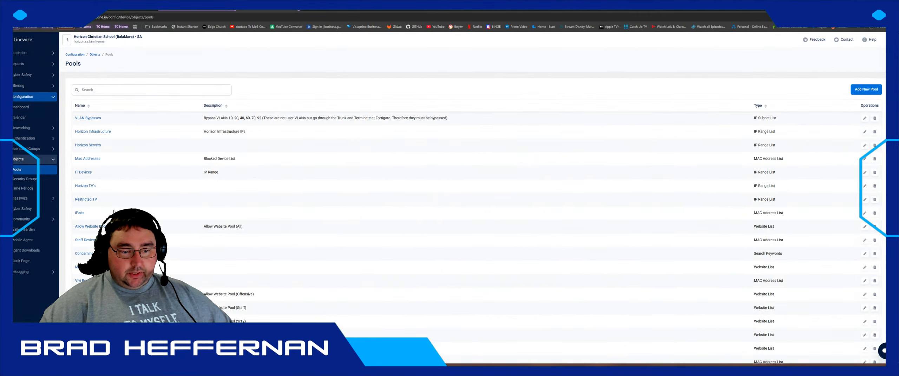
{"action": "scroll", "coordinate": [113, 211], "scroll_direction": "down", "scroll_amount": 1}
{"action": "left_click", "coordinate": [83, 246]}
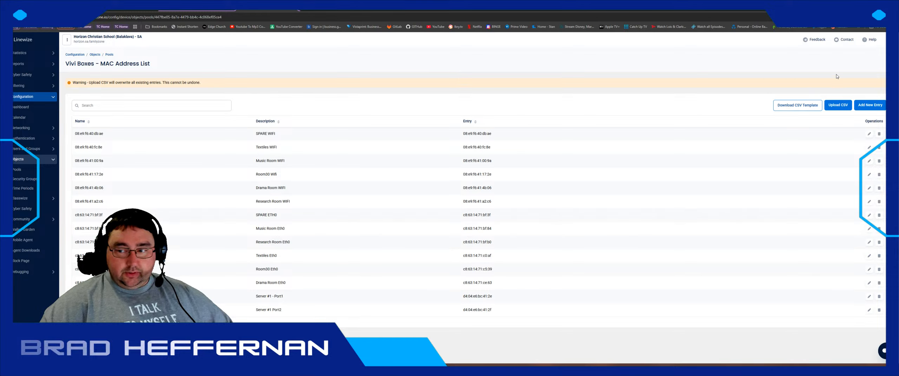
- Add and save an entry for MAC 38:68:dd:aa:6f:c1 described as 'Server 2 Management'
{"action": "left_click", "coordinate": [868, 105]}
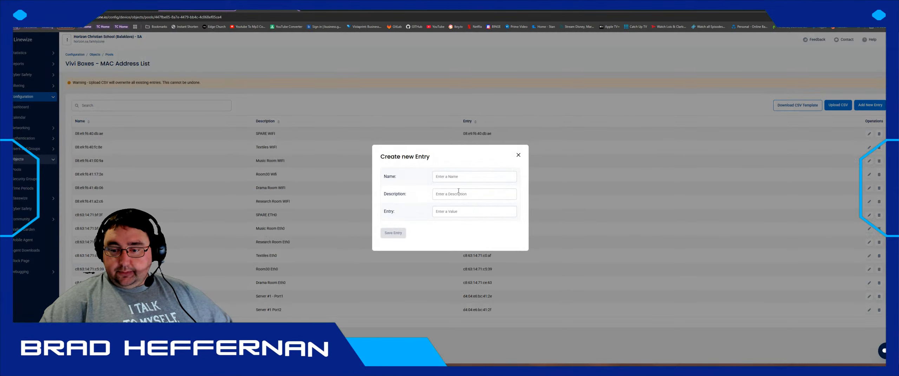
{"action": "left_click", "coordinate": [448, 177]}
{"action": "left_click", "coordinate": [469, 210]}
{"action": "type", "text": "38:68:dd:aa:6f:c1"}
{"action": "left_click", "coordinate": [455, 194]}
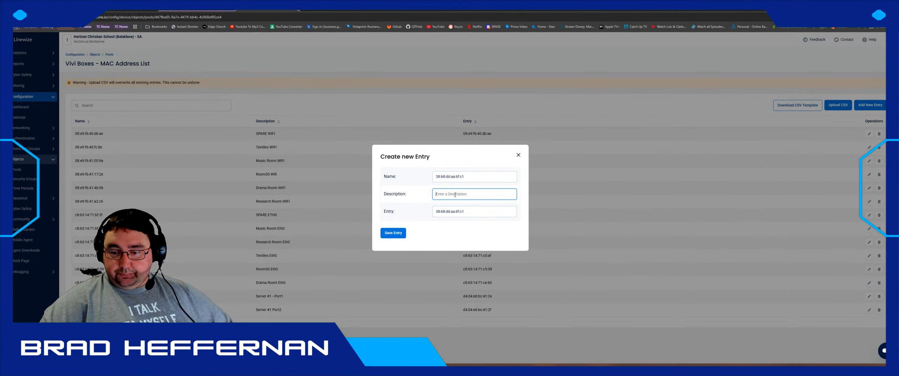
{"action": "type", "text": "Server"}
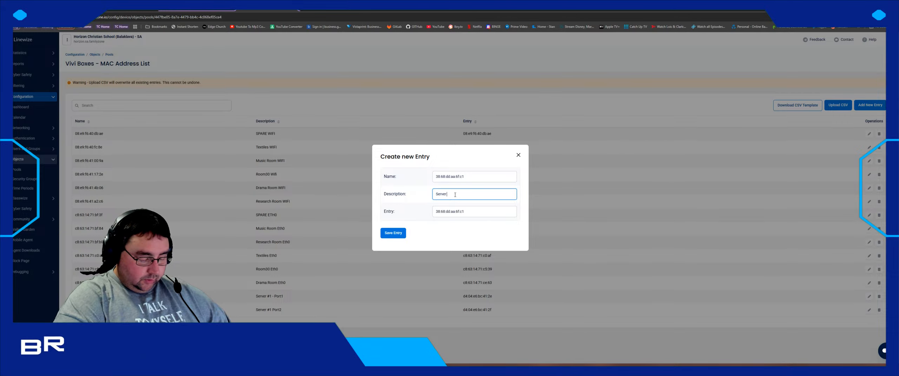
{"action": "type", "text": " 2 Management"}
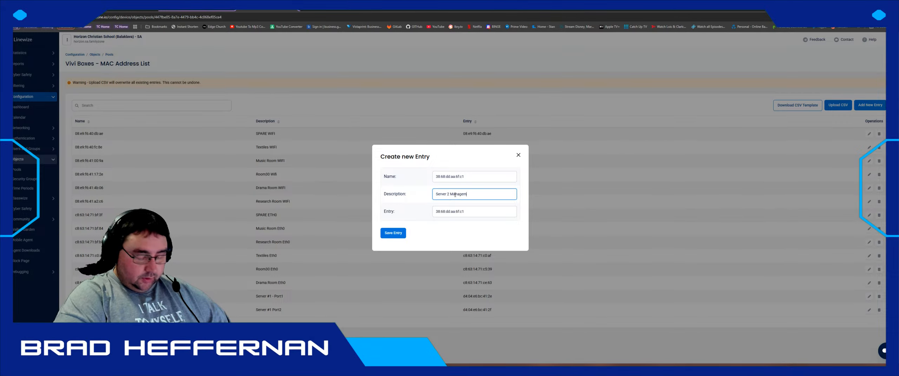
{"action": "left_click", "coordinate": [397, 234]}
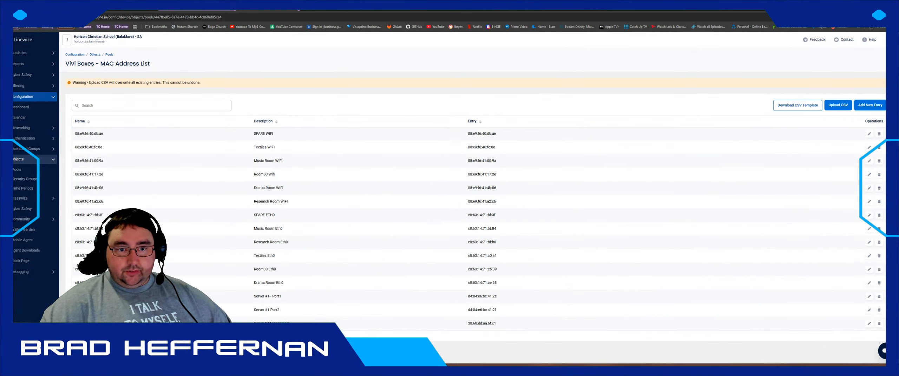
{"action": "key", "text": "ctrl+Tab"}
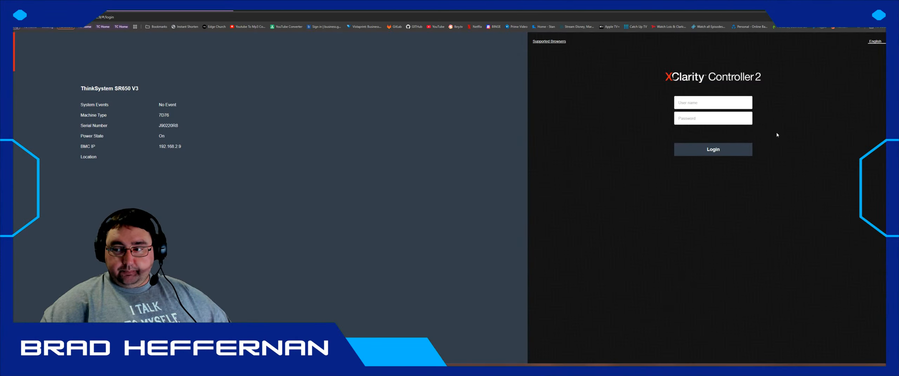
- Log in to the XClarity Controller with the saved credentials
{"action": "left_click", "coordinate": [741, 102]}
{"action": "left_click", "coordinate": [695, 127]}
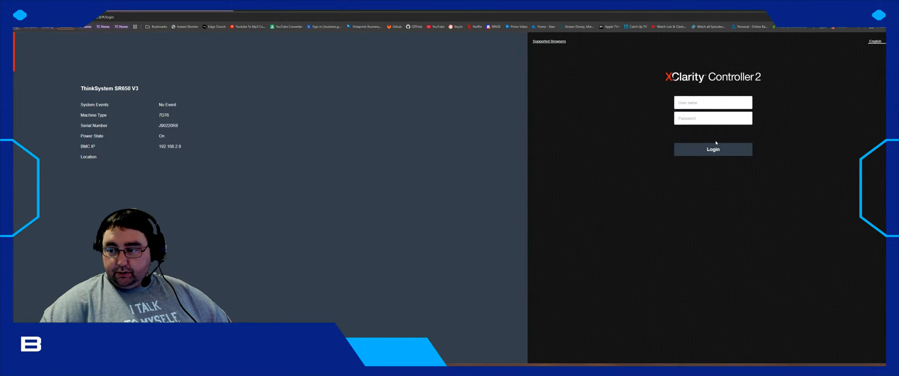
{"action": "left_click", "coordinate": [713, 149]}
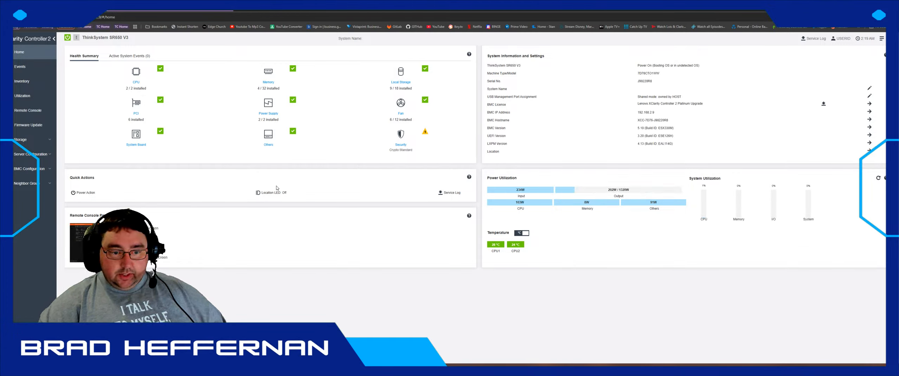
- Briefly launch and minimize Angry IP Scanner, then bring the remote console forward and reposition it
{"action": "key", "text": "super"}
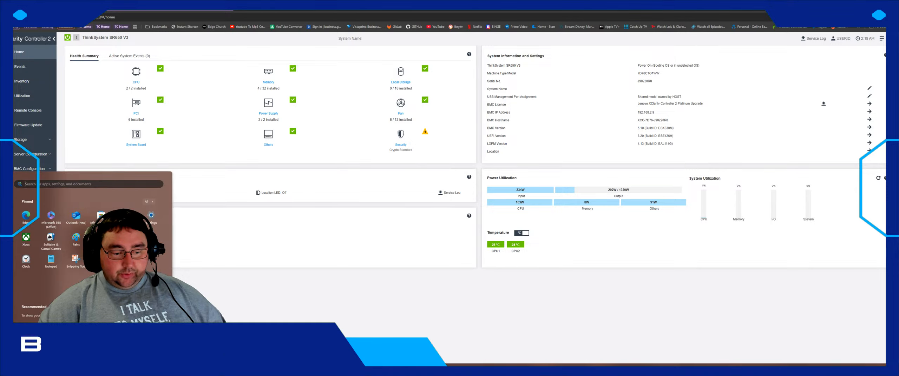
{"action": "left_click", "coordinate": [148, 202]}
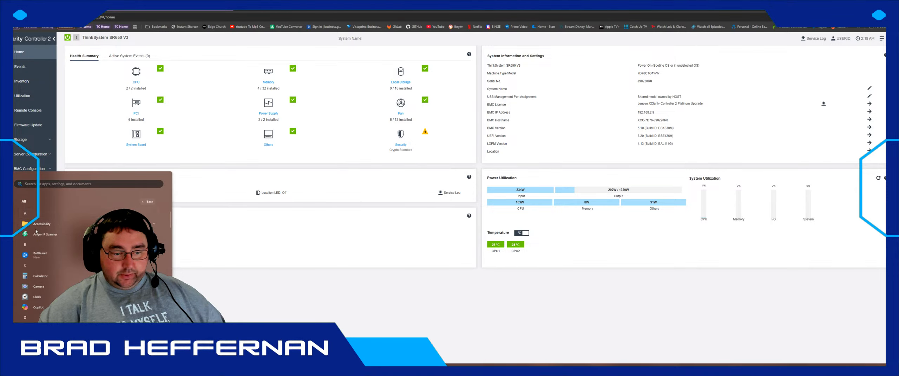
{"action": "left_click", "coordinate": [36, 234]}
{"action": "left_click_drag", "start_coordinate": [222, 125], "coordinate": [442, 165]}
{"action": "left_click", "coordinate": [651, 160]}
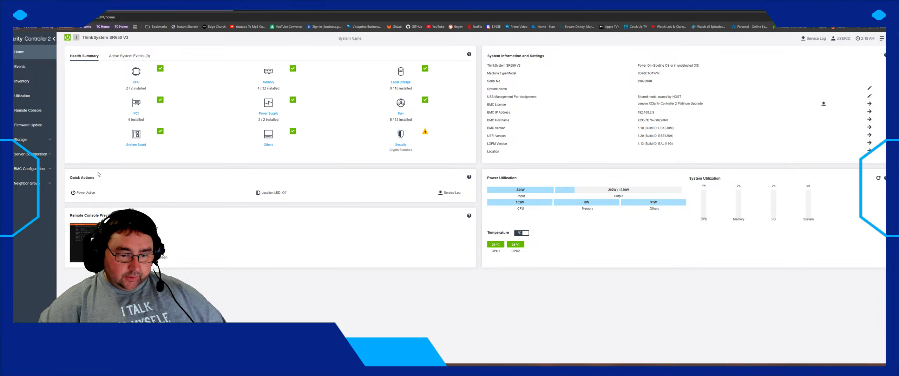
{"action": "key", "text": "alt+Tab"}
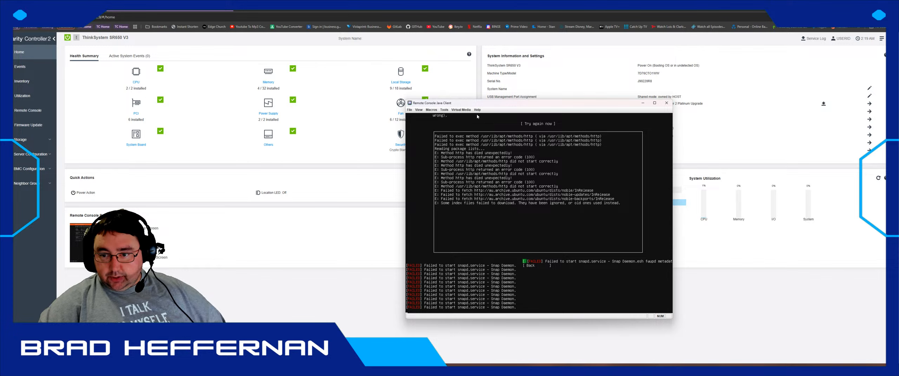
{"action": "left_click_drag", "start_coordinate": [486, 106], "coordinate": [261, 59]}
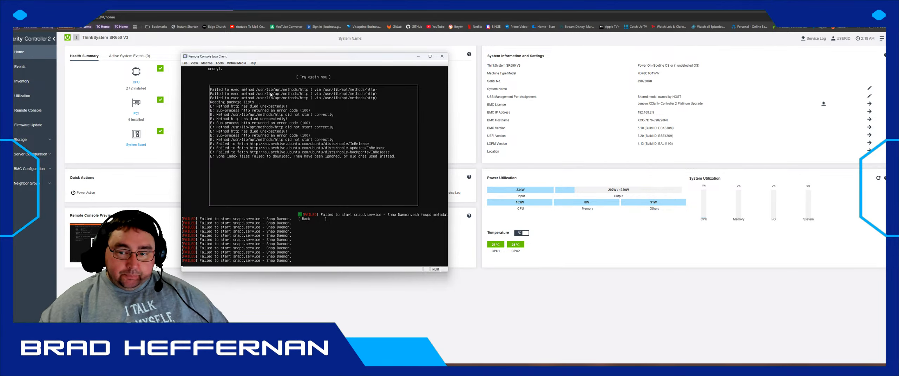
- Move the remote console aside and open Server Configuration > Adapters
{"action": "left_click_drag", "start_coordinate": [287, 54], "coordinate": [457, 76]}
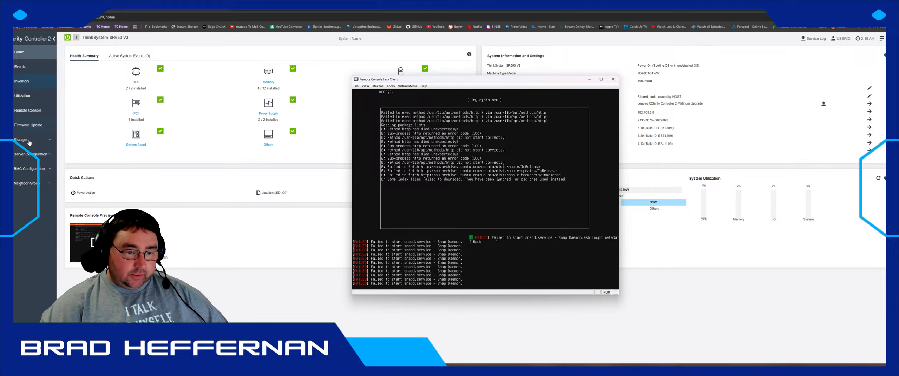
{"action": "left_click", "coordinate": [28, 155]}
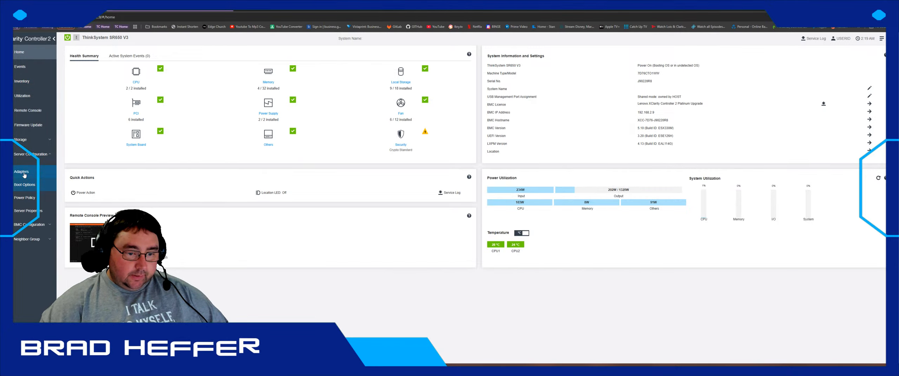
{"action": "left_click", "coordinate": [22, 172]}
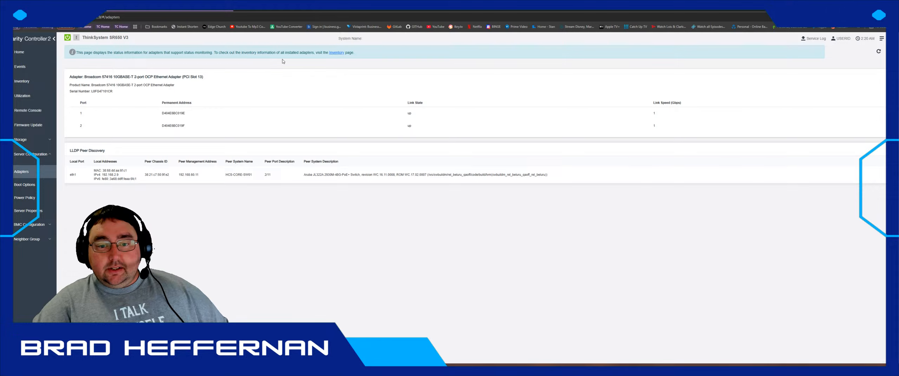
- Follow the banner link to the inventory's PCI adapter information
{"action": "left_click", "coordinate": [336, 52]}
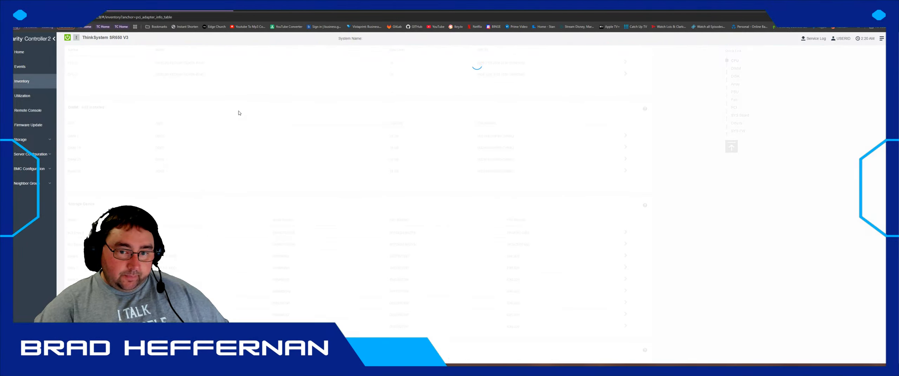
- Scroll the PCI adapter inventory to the Broadcom 57416 OCP Ethernet adapter in Slot 13
{"action": "scroll", "coordinate": [103, 138], "scroll_direction": "down", "scroll_amount": 4}
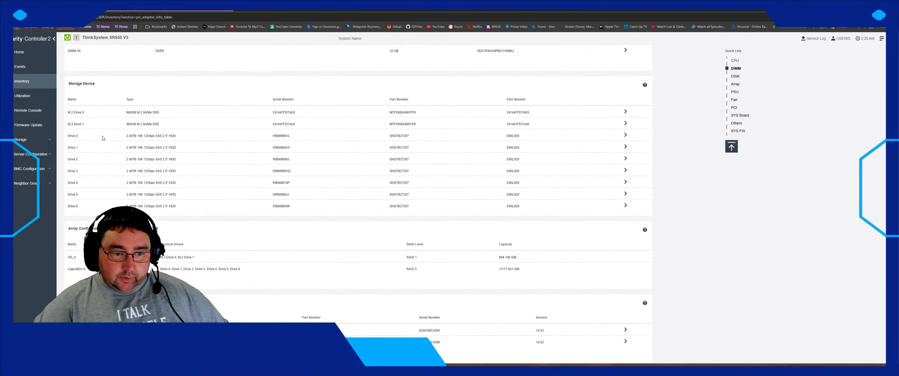
{"action": "scroll", "coordinate": [104, 155], "scroll_direction": "down", "scroll_amount": 4}
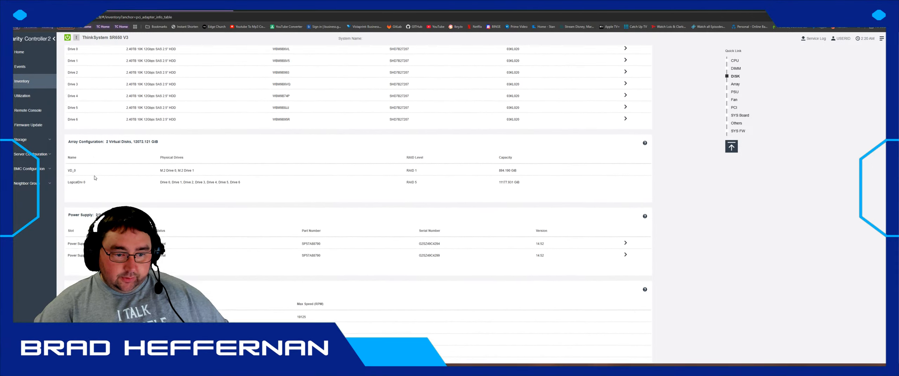
{"action": "scroll", "coordinate": [110, 160], "scroll_direction": "down", "scroll_amount": 6}
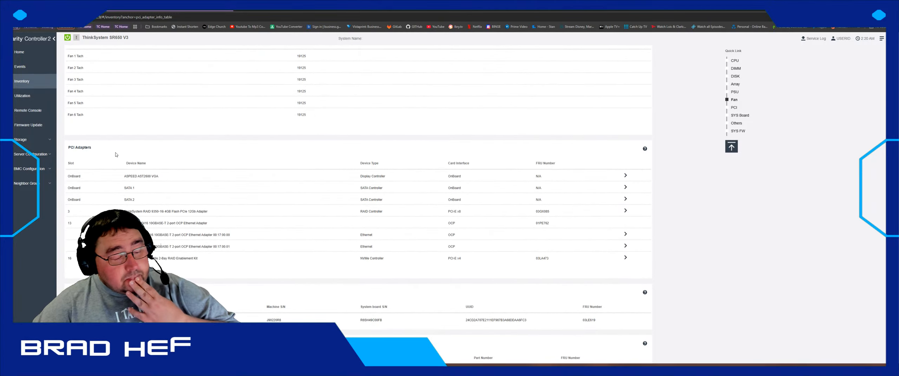
{"action": "scroll", "coordinate": [116, 155], "scroll_direction": "down", "scroll_amount": 2}
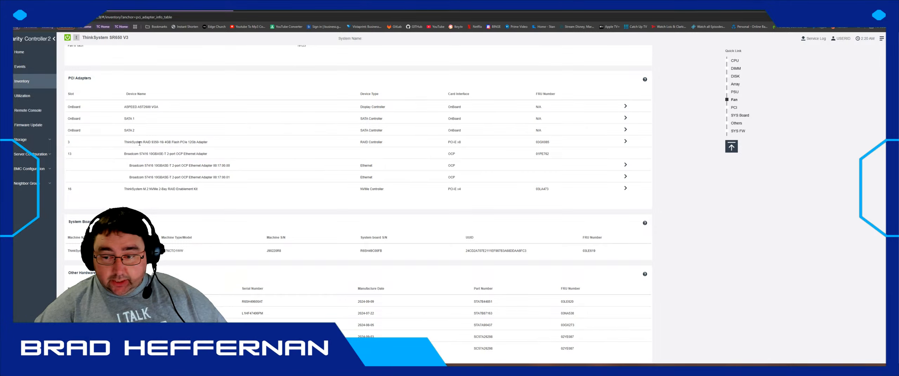
{"action": "scroll", "coordinate": [139, 143], "scroll_direction": "down", "scroll_amount": 2}
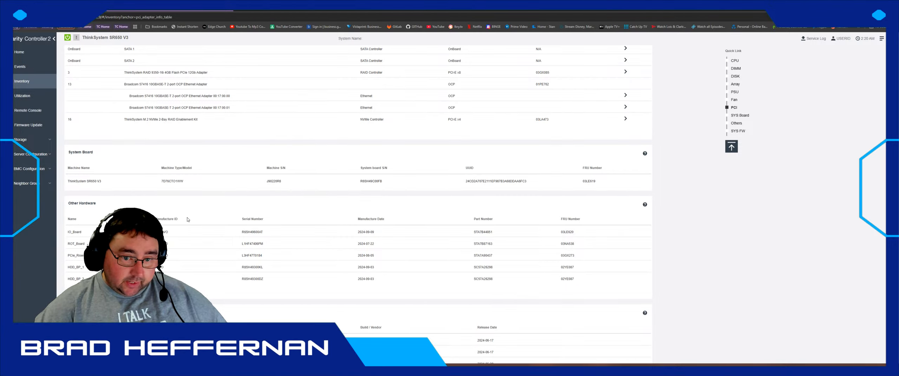
{"action": "scroll", "coordinate": [171, 200], "scroll_direction": "down", "scroll_amount": 1}
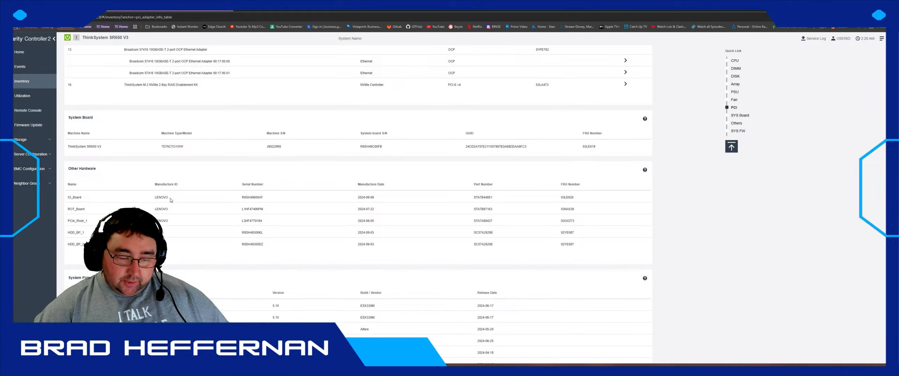
{"action": "scroll", "coordinate": [171, 201], "scroll_direction": "down", "scroll_amount": 1}
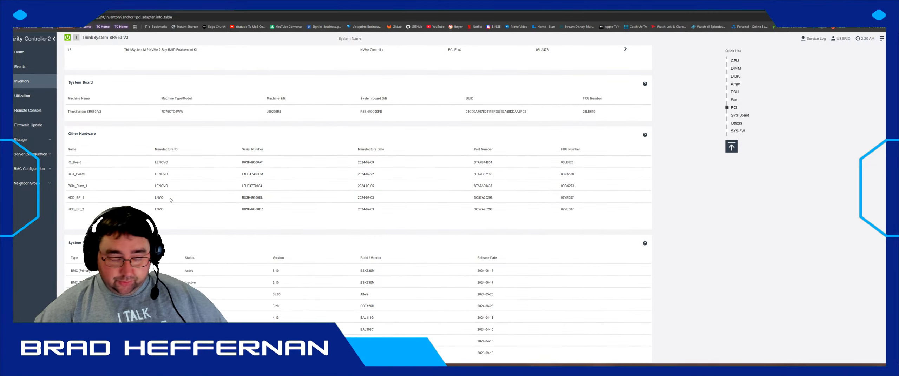
{"action": "scroll", "coordinate": [170, 200], "scroll_direction": "down", "scroll_amount": 3}
{"action": "scroll", "coordinate": [355, 205], "scroll_direction": "up", "scroll_amount": 7}
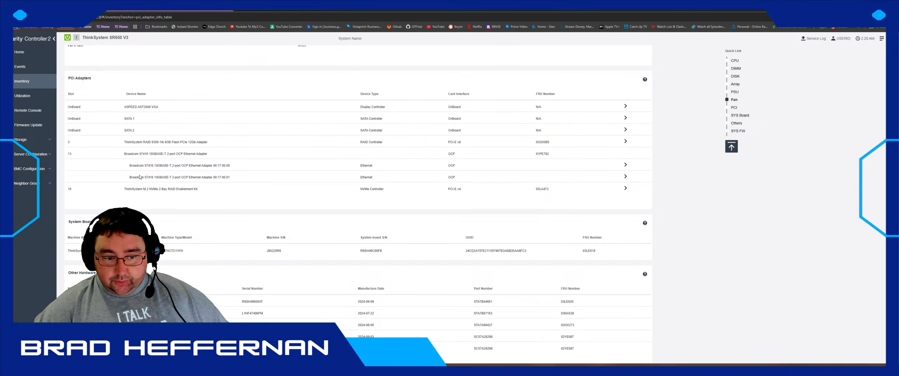
- Expand the 00:17:00.00 Ethernet port's asset, PCI and remaining details
{"action": "left_click_drag", "start_coordinate": [119, 165], "coordinate": [290, 176]}
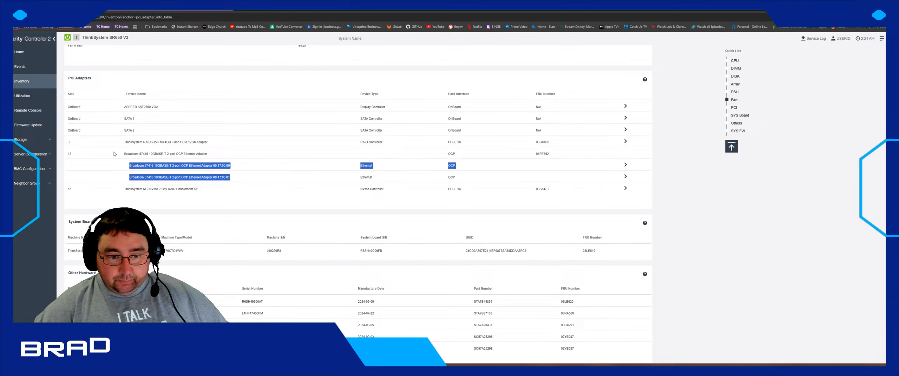
{"action": "left_click_drag", "start_coordinate": [114, 153], "coordinate": [263, 156]}
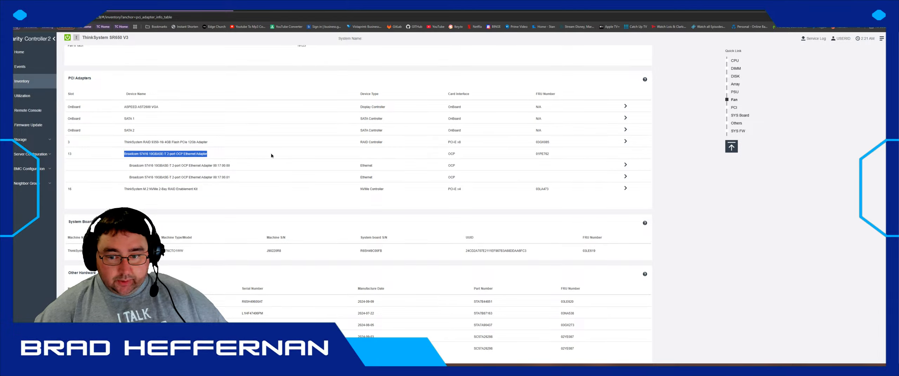
{"action": "left_click", "coordinate": [510, 154]}
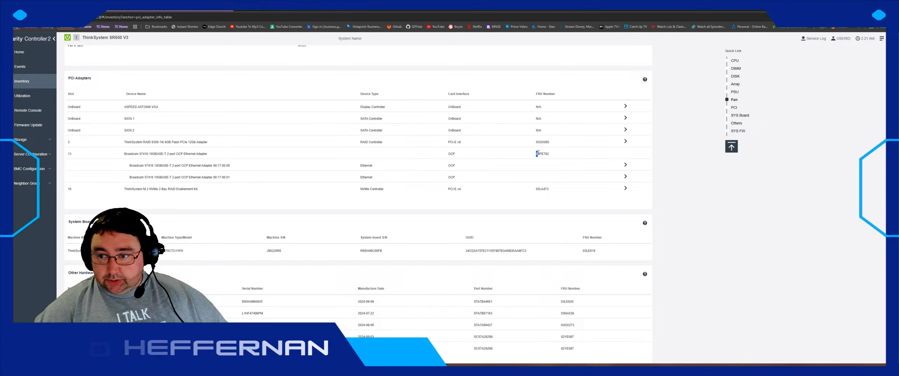
{"action": "left_click", "coordinate": [625, 165]}
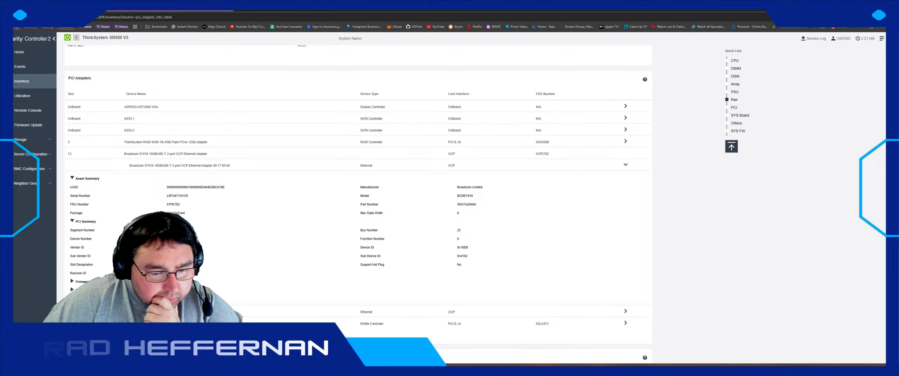
{"action": "left_click", "coordinate": [73, 290]}
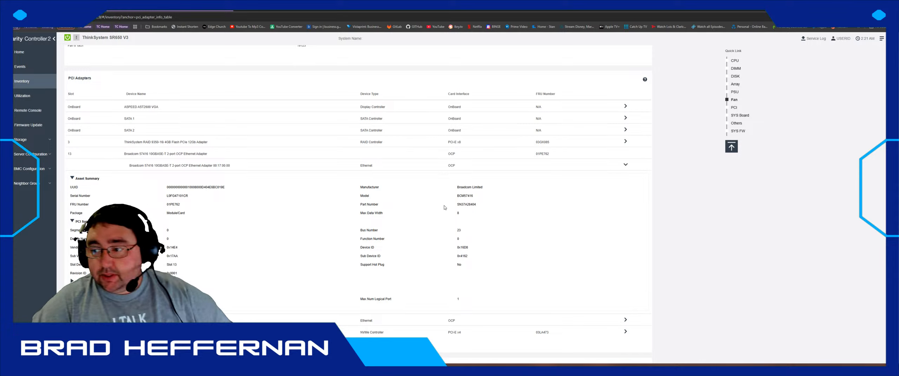
- Browse the Remote Console, Utilization, Inventory and Home pages
{"action": "left_click", "coordinate": [33, 111]}
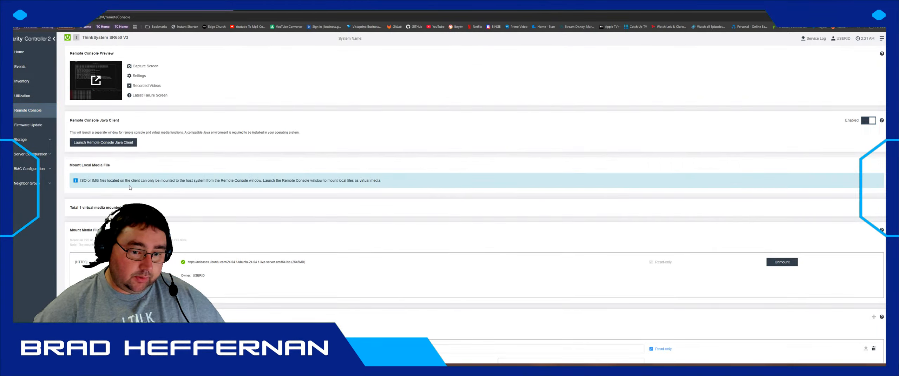
{"action": "scroll", "coordinate": [129, 188], "scroll_direction": "down", "scroll_amount": 3}
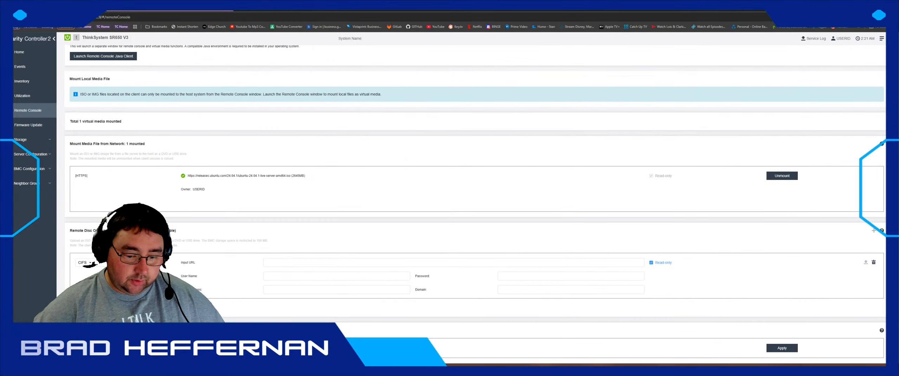
{"action": "scroll", "coordinate": [182, 140], "scroll_direction": "up", "scroll_amount": 3}
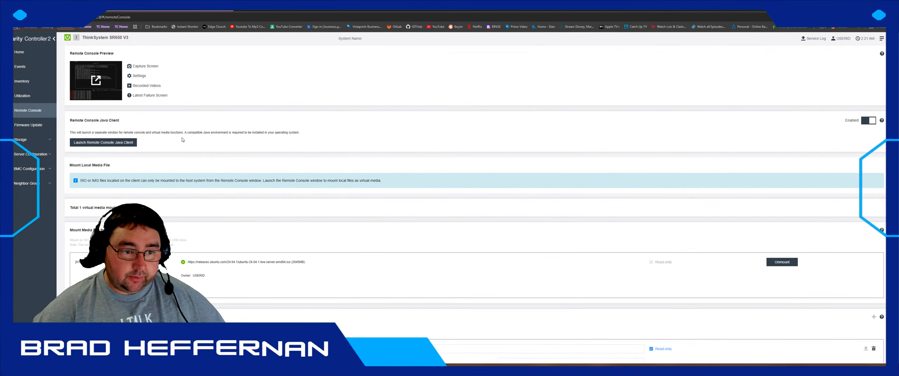
{"action": "left_click", "coordinate": [38, 97]}
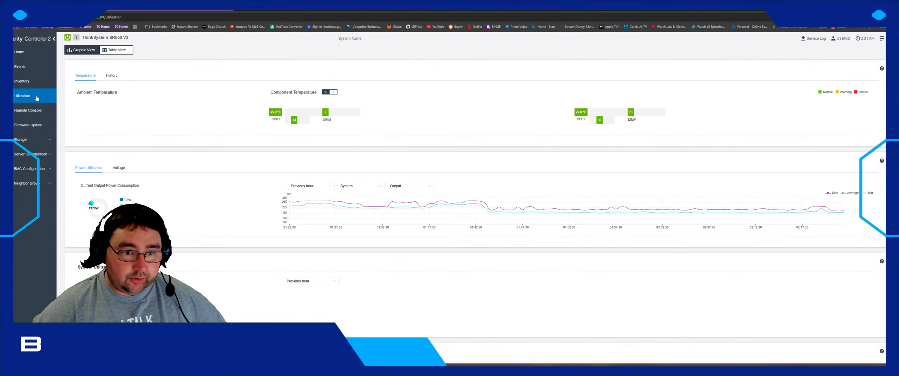
{"action": "left_click", "coordinate": [28, 82]}
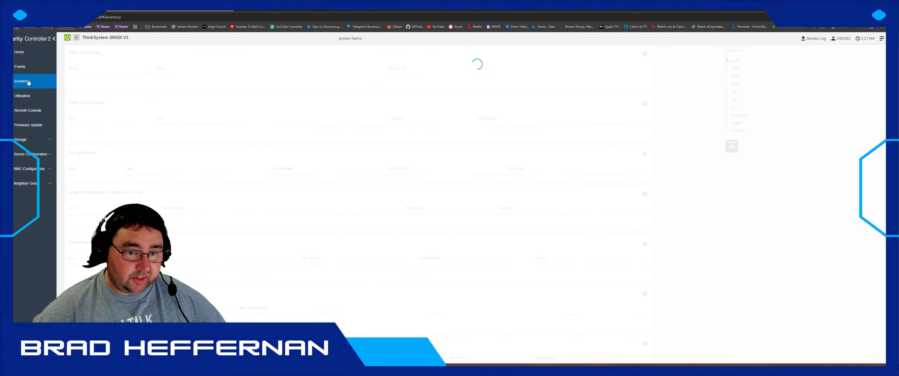
{"action": "left_click", "coordinate": [27, 56]}
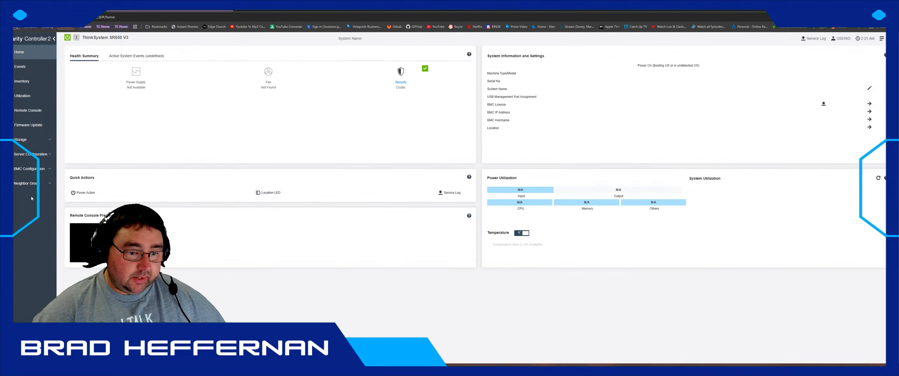
- Open BMC Configuration > Network to view Ethernet Port 1's IPv4 settings
{"action": "left_click", "coordinate": [29, 183]}
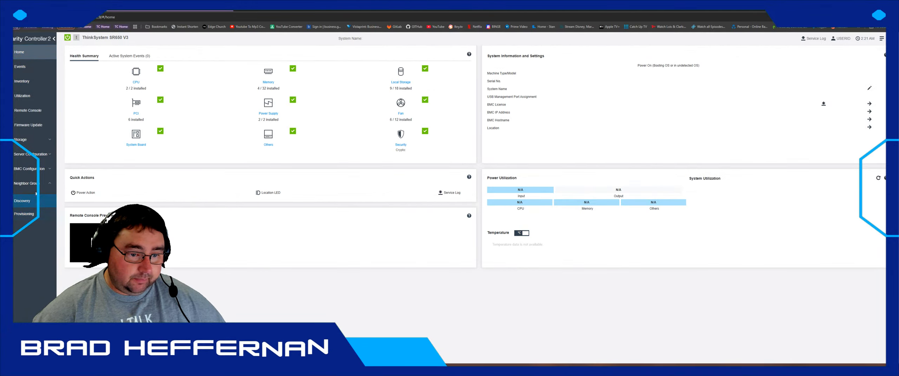
{"action": "left_click", "coordinate": [35, 171]}
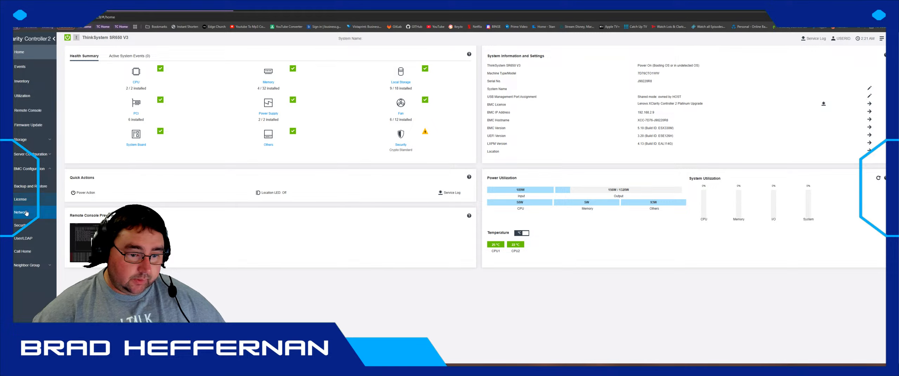
{"action": "left_click", "coordinate": [21, 212]}
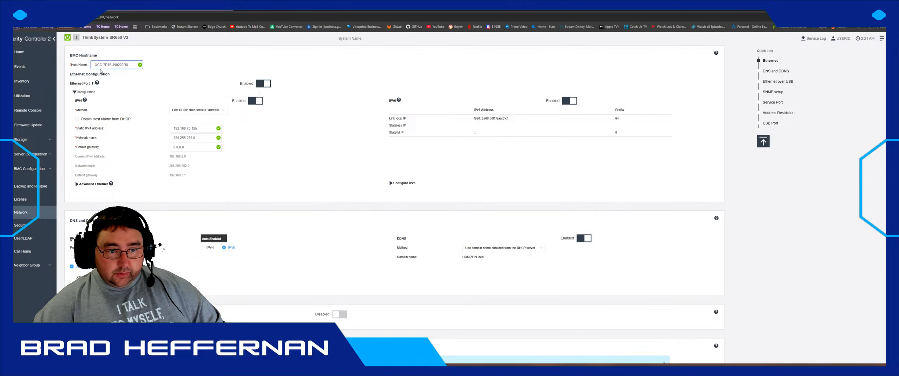
- Expand Advanced Ethernet on the BMC network page to show the MAC address and 1500-byte MTU
{"action": "left_click", "coordinate": [123, 68]}
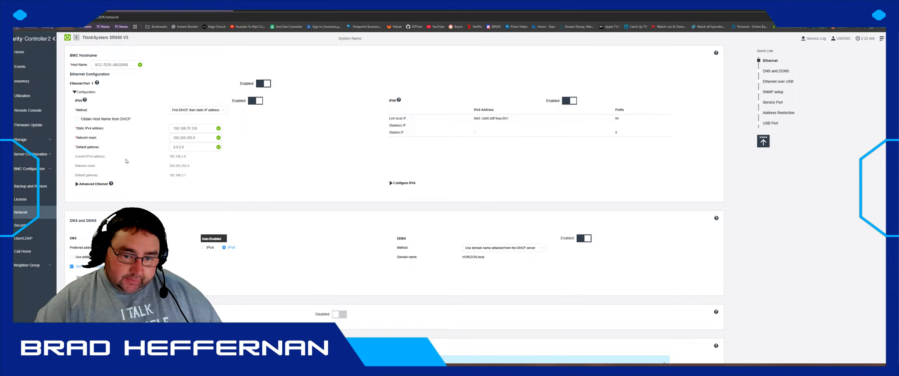
{"action": "left_click", "coordinate": [77, 184]}
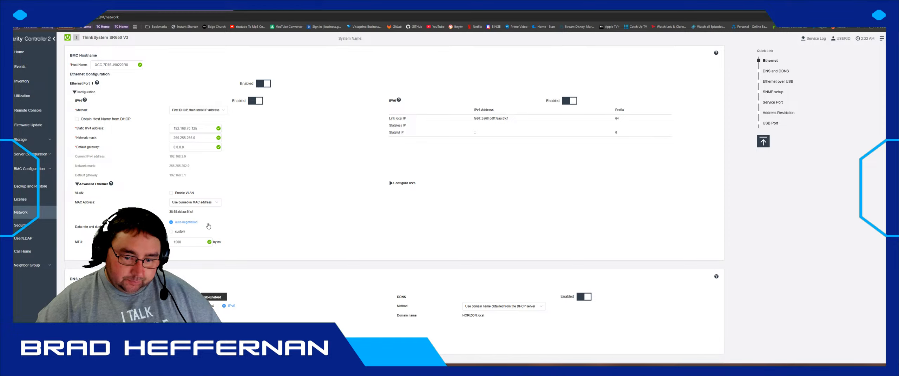
{"action": "scroll", "coordinate": [208, 226], "scroll_direction": "down", "scroll_amount": 2}
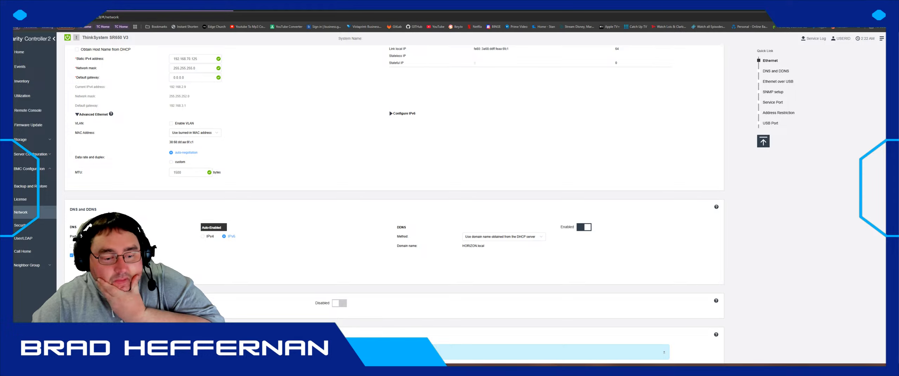
{"action": "scroll", "coordinate": [159, 250], "scroll_direction": "down", "scroll_amount": 4}
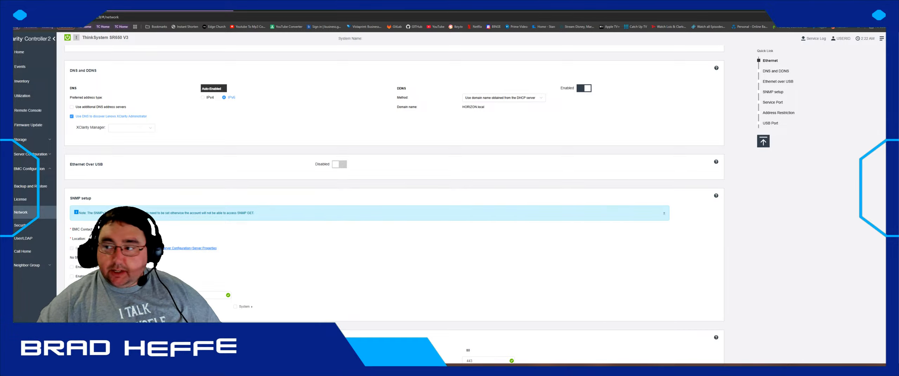
- Filter the Bitwarden vault to logins, search '60.11', and copy that entry's password
{"action": "left_click", "coordinate": [841, 17]}
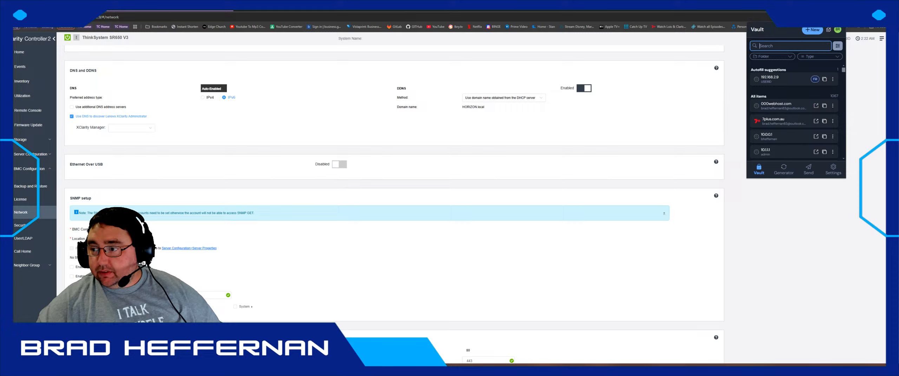
{"action": "left_click", "coordinate": [820, 56]}
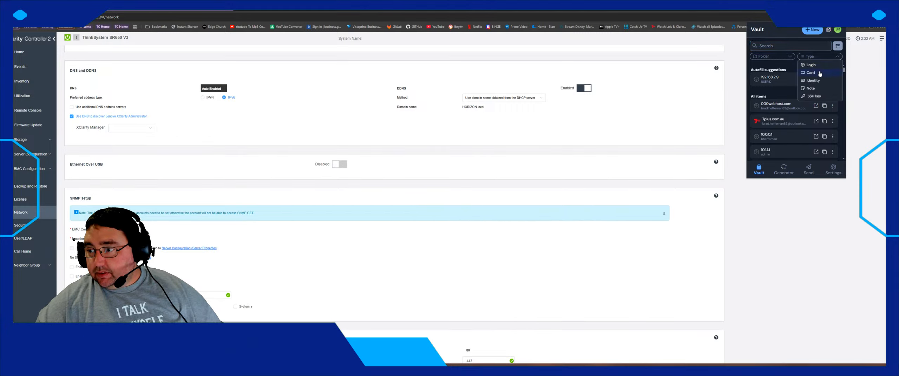
{"action": "left_click", "coordinate": [818, 93]}
{"action": "scroll", "coordinate": [818, 93], "scroll_direction": "down", "scroll_amount": 20}
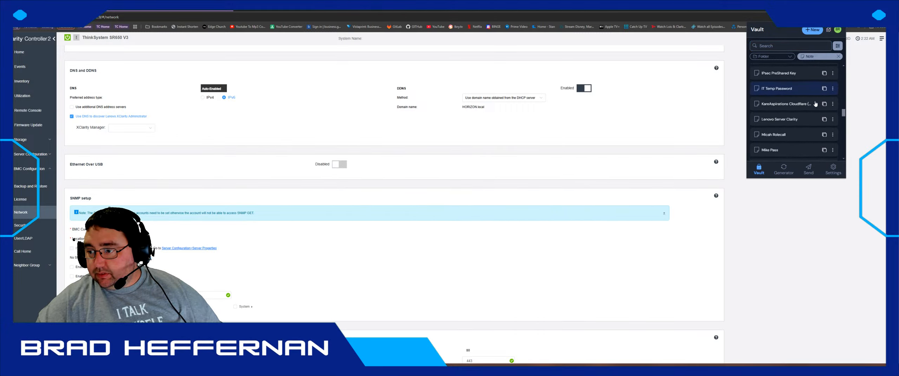
{"action": "scroll", "coordinate": [803, 132], "scroll_direction": "up", "scroll_amount": 1}
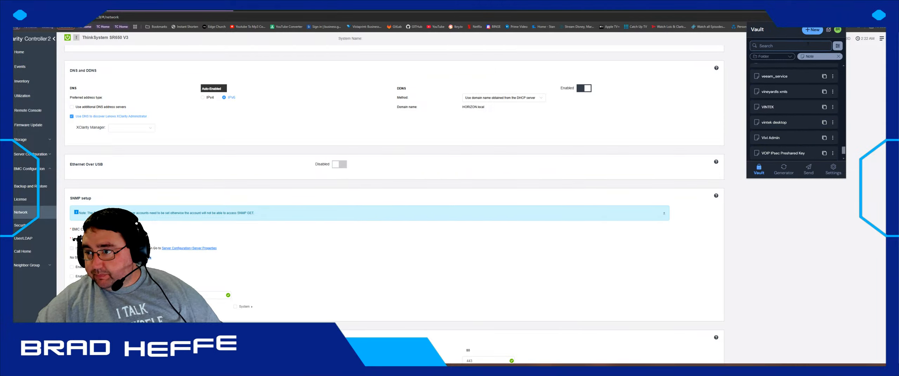
{"action": "left_click", "coordinate": [820, 56]}
{"action": "left_click", "coordinate": [813, 65]}
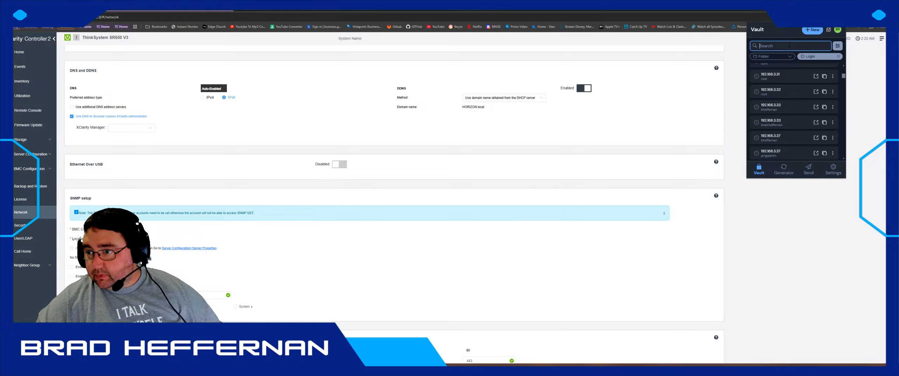
{"action": "type", "text": "60.11"}
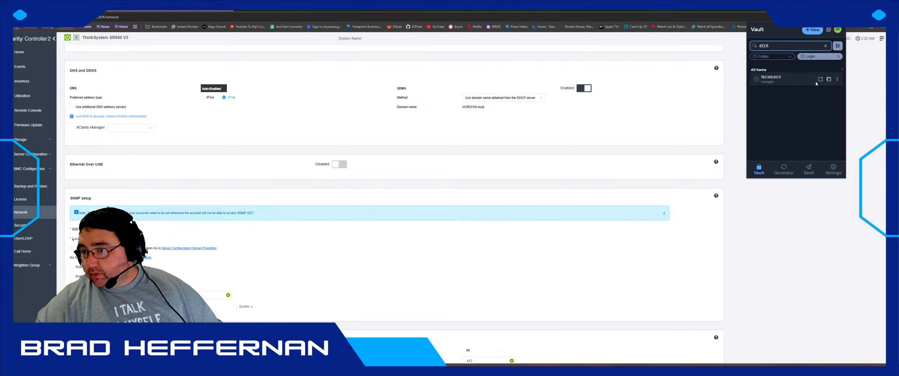
{"action": "left_click", "coordinate": [828, 80]}
{"action": "left_click", "coordinate": [822, 97]}
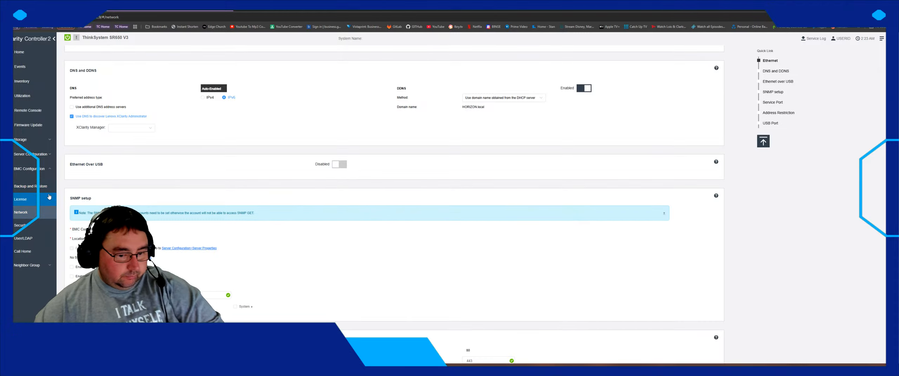
- Launch PuTTY and open an SSH session to 192.168.60.11, accepting the switch's host key
{"action": "key", "text": "super"}
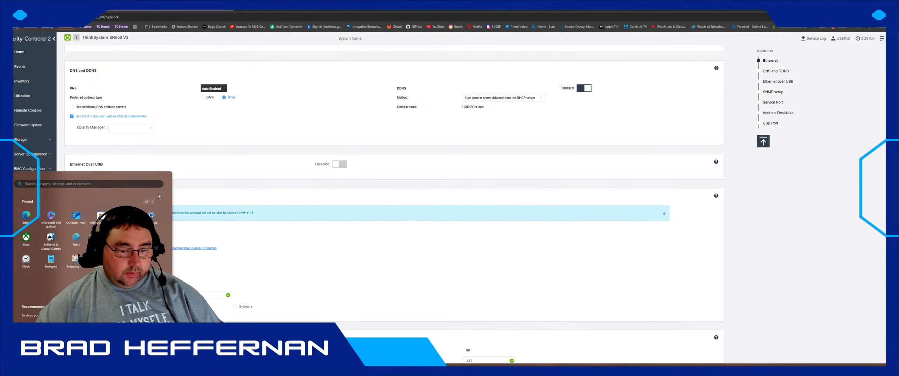
{"action": "type", "text": "put"}
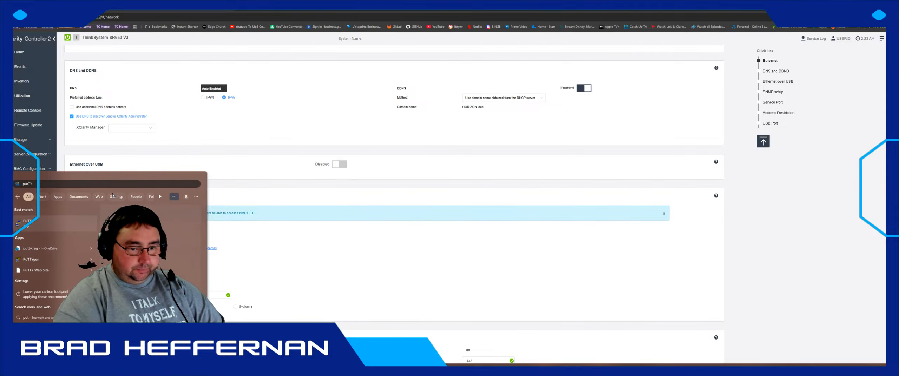
{"action": "key", "text": "Escape"}
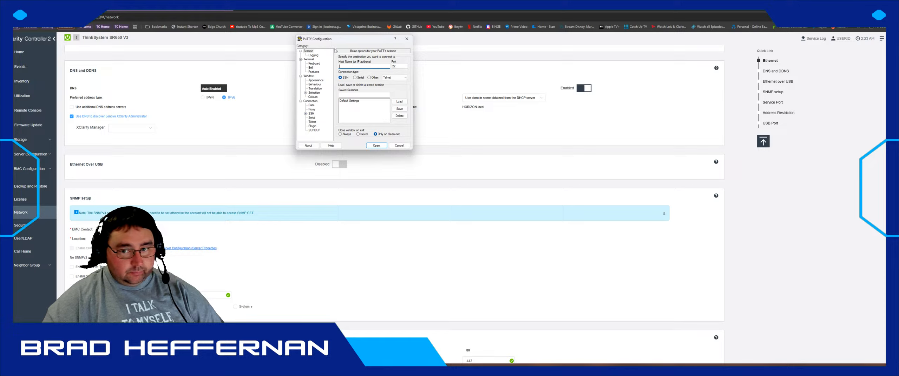
{"action": "type", "text": "192."}
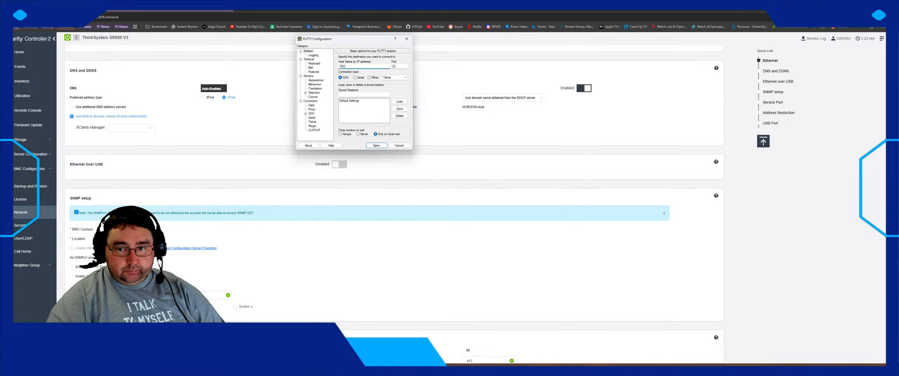
{"action": "type", "text": "168.60.11"}
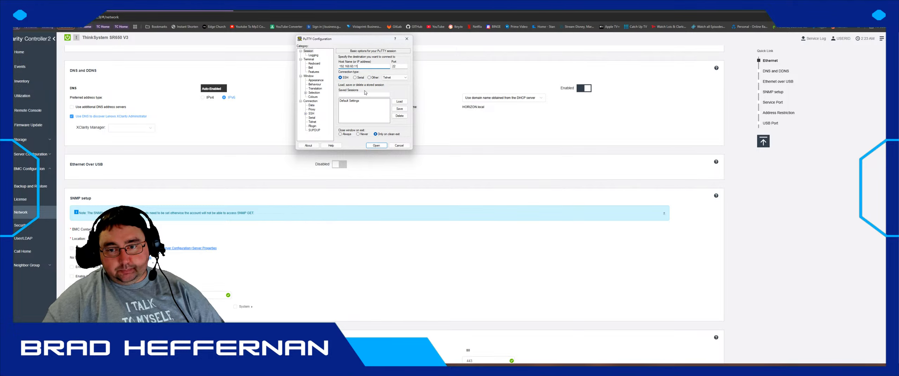
{"action": "left_click", "coordinate": [376, 145]}
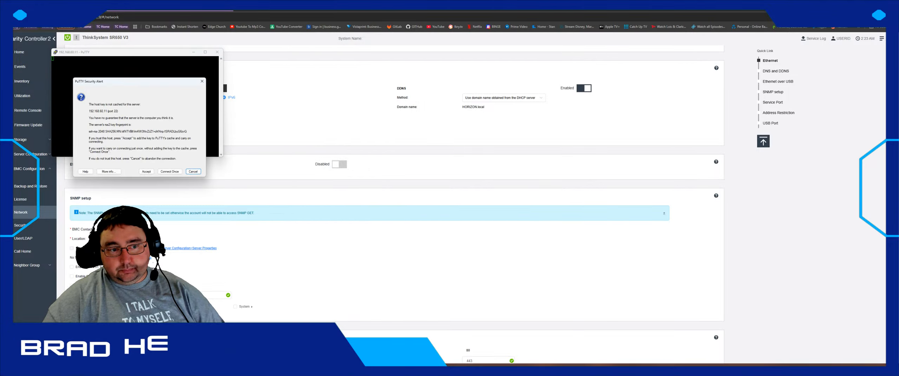
{"action": "left_click", "coordinate": [152, 171]}
{"action": "left_click_drag", "start_coordinate": [107, 52], "coordinate": [298, 107]}
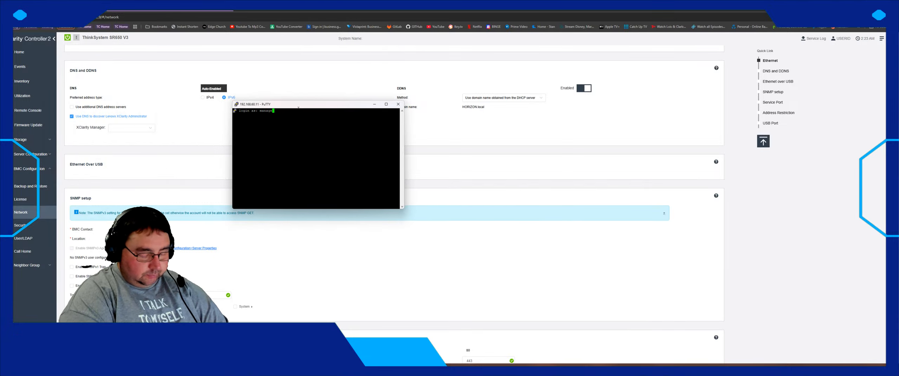
- Log in, run 'show vlan 70', page through the full port list and enlarge the window
{"action": "type", "text": "ger"}
{"action": "key", "text": "Return"}
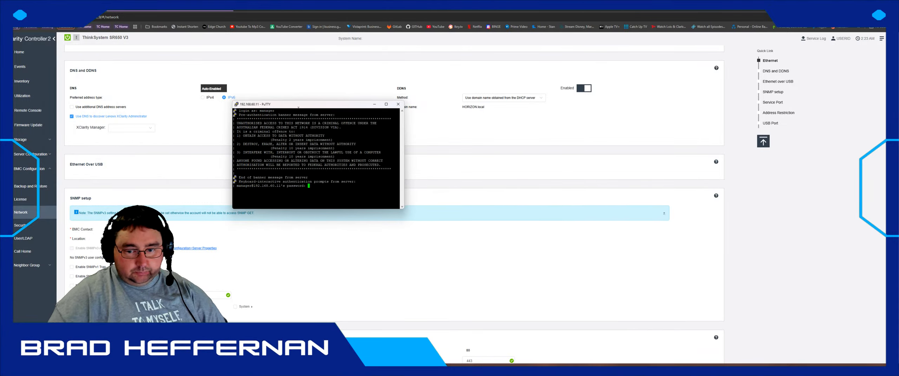
{"action": "key", "text": "Return"}
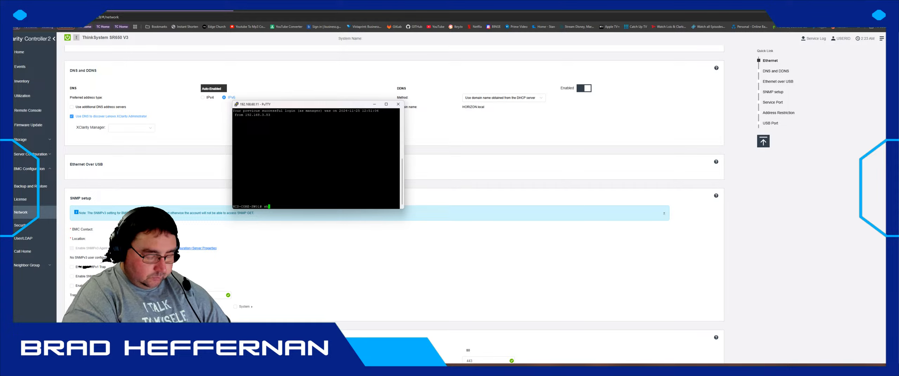
{"action": "type", "text": "show vlan 70"}
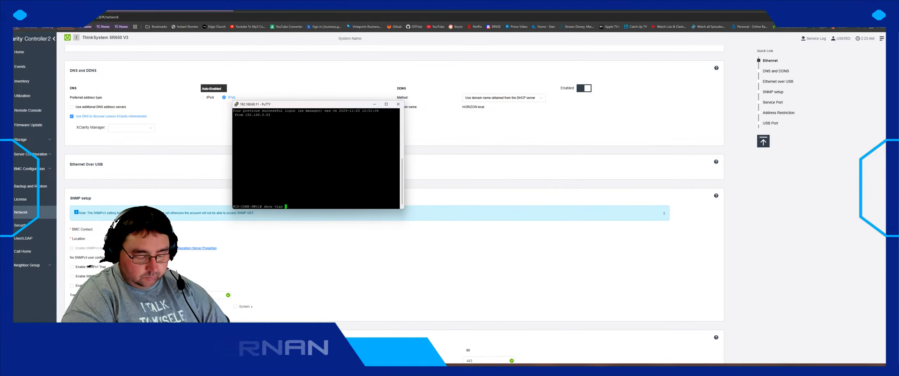
{"action": "key", "text": "Return"}
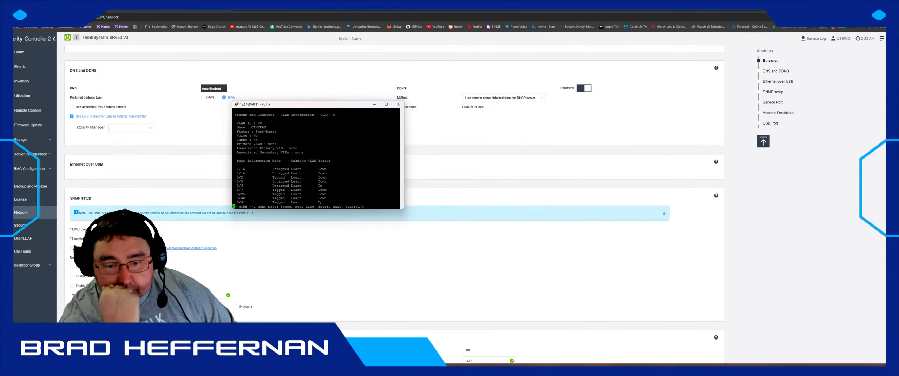
{"action": "key", "text": "space"}
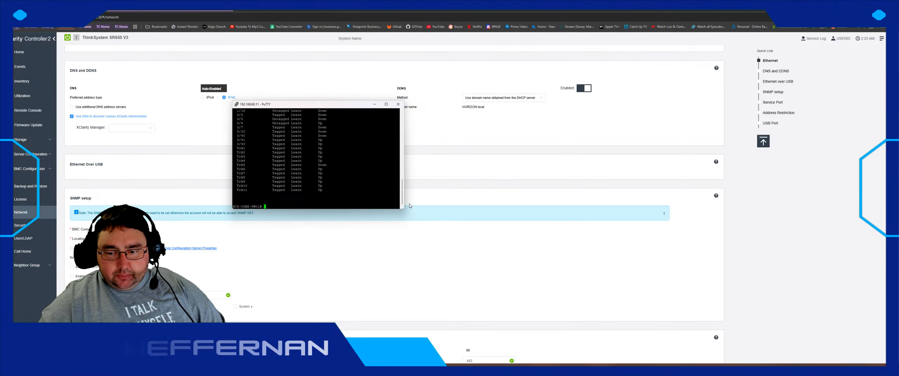
{"action": "left_click_drag", "start_coordinate": [403, 209], "coordinate": [641, 260]}
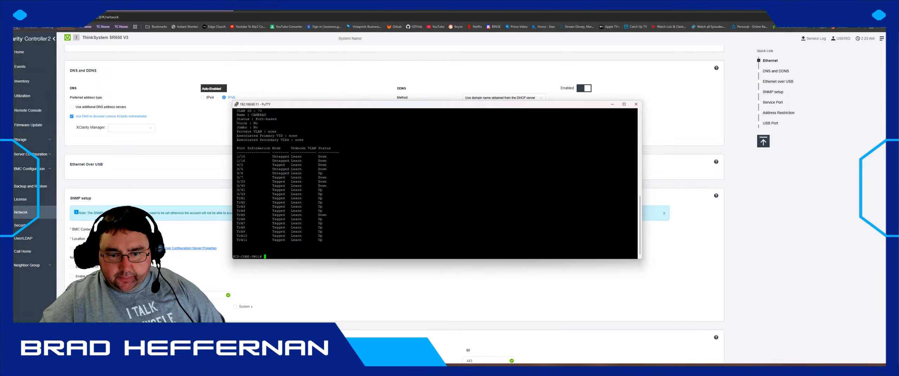
- Load the switch web UI at 192.168.3.66 in a new tab and sign in
{"action": "left_click", "coordinate": [238, 11]}
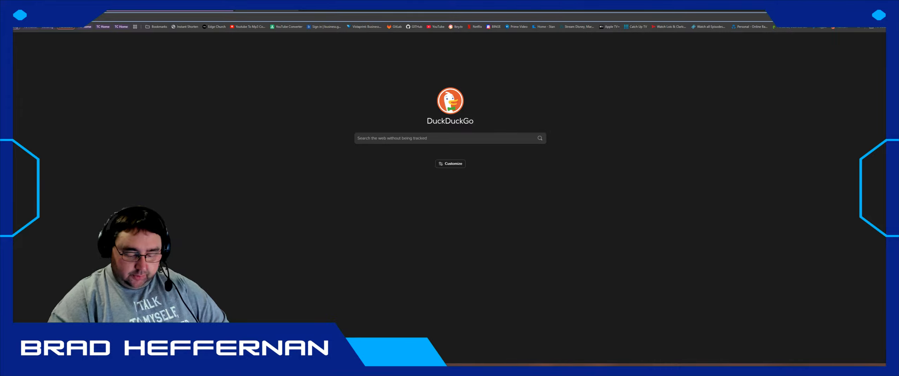
{"action": "type", "text": "192.168.3.66"}
{"action": "key", "text": "Return"}
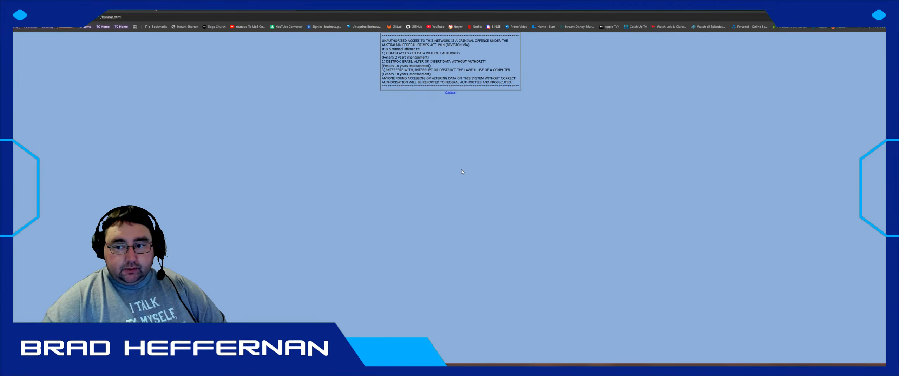
{"action": "left_click", "coordinate": [450, 92]}
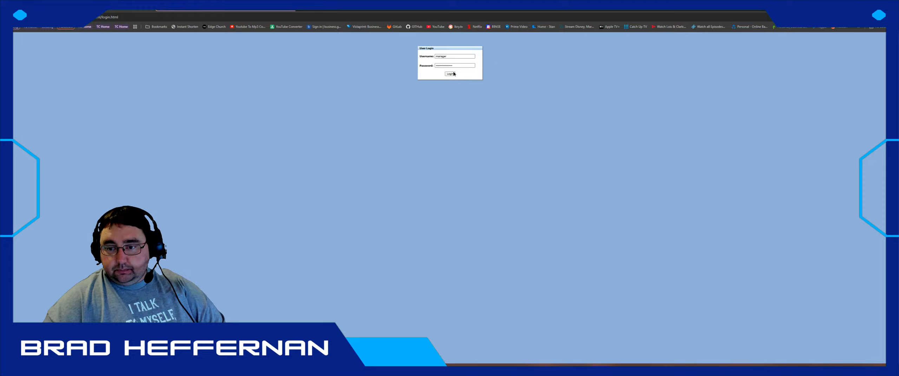
{"action": "left_click", "coordinate": [449, 74]}
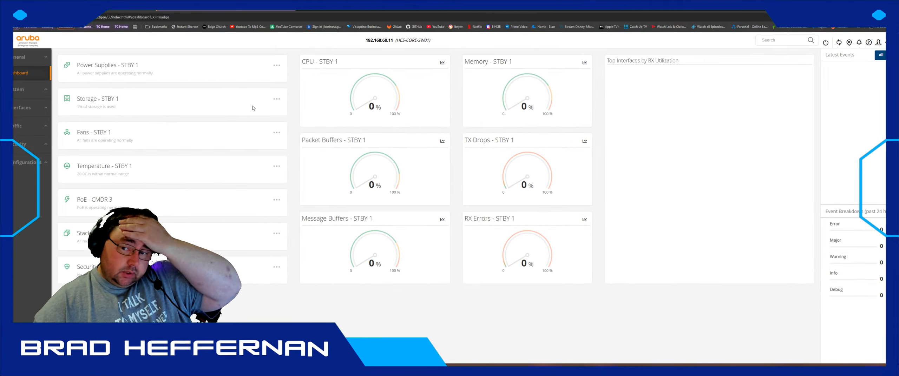
- Navigate the sidebar through System Monitor and Status to the Interfaces > Ports page
{"action": "left_click", "coordinate": [38, 94]}
{"action": "left_click", "coordinate": [34, 206]}
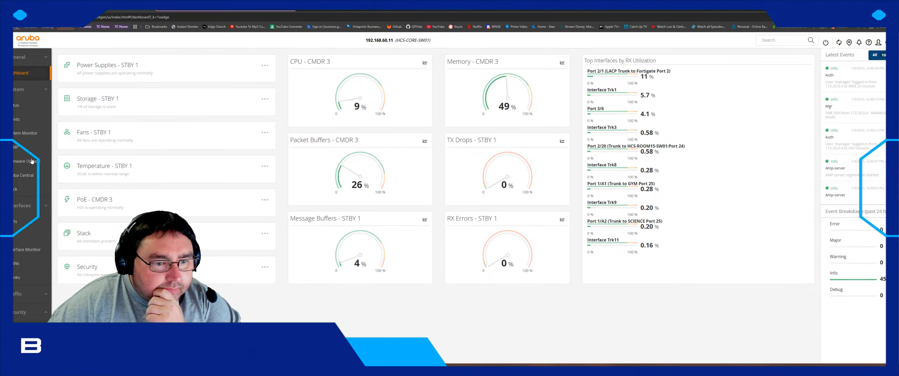
{"action": "left_click", "coordinate": [27, 137]}
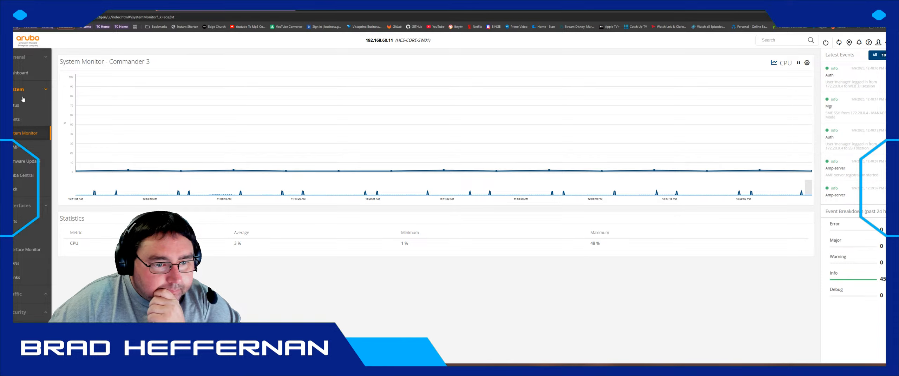
{"action": "left_click", "coordinate": [14, 106]}
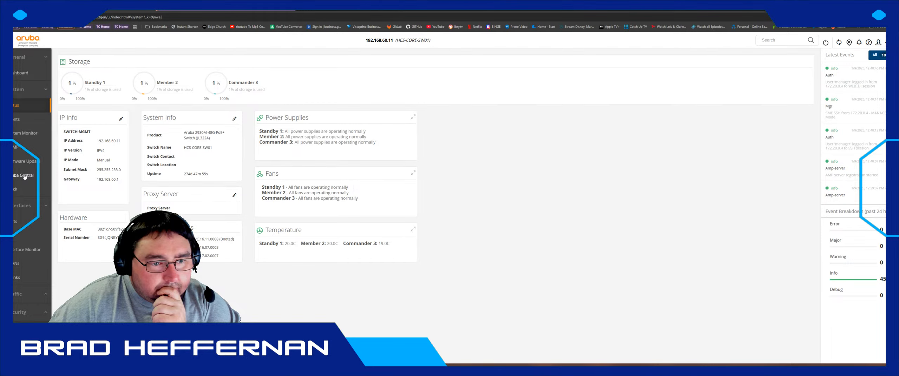
{"action": "left_click", "coordinate": [16, 223]}
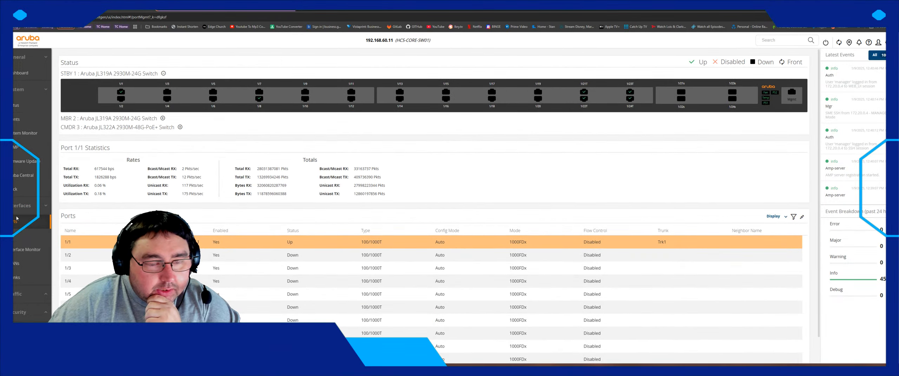
- Expand the MBR 2 and CMDR 3 port panels and view traffic statistics for port 2/15
{"action": "left_click", "coordinate": [162, 118]}
{"action": "left_click", "coordinate": [180, 163]}
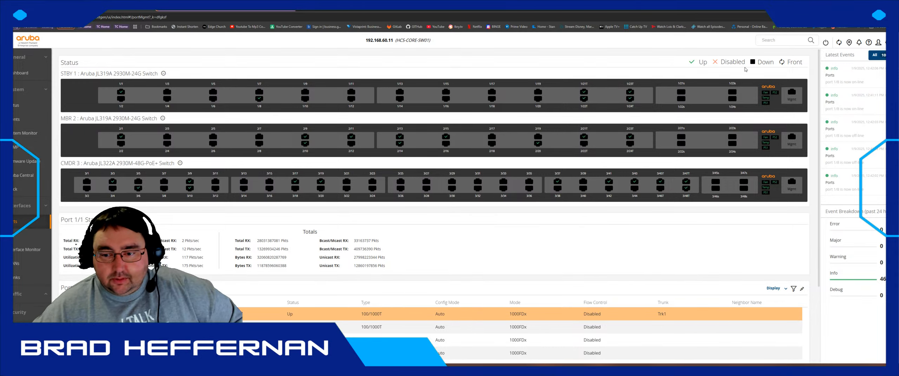
{"action": "left_click", "coordinate": [447, 139]}
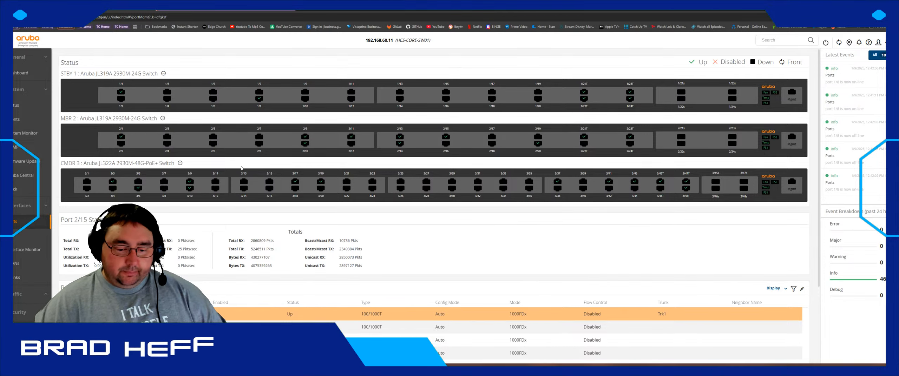
- Return to the PuTTY switch session and enter a first, mistyped VLAN listing command
{"action": "key", "text": "alt+Tab"}
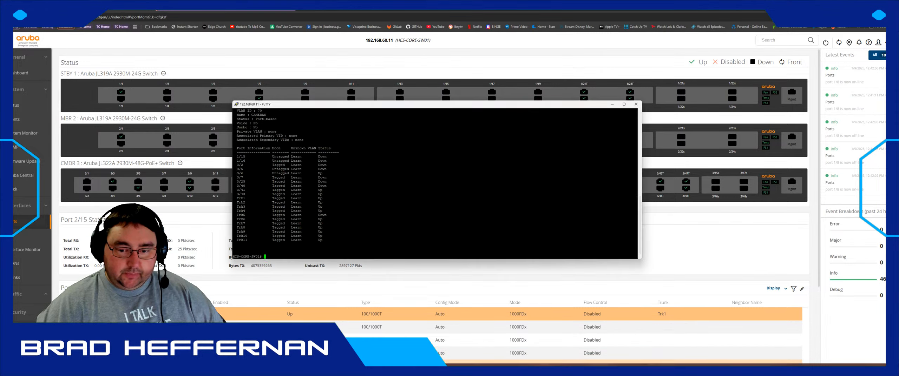
{"action": "left_click_drag", "start_coordinate": [422, 107], "coordinate": [484, 97]}
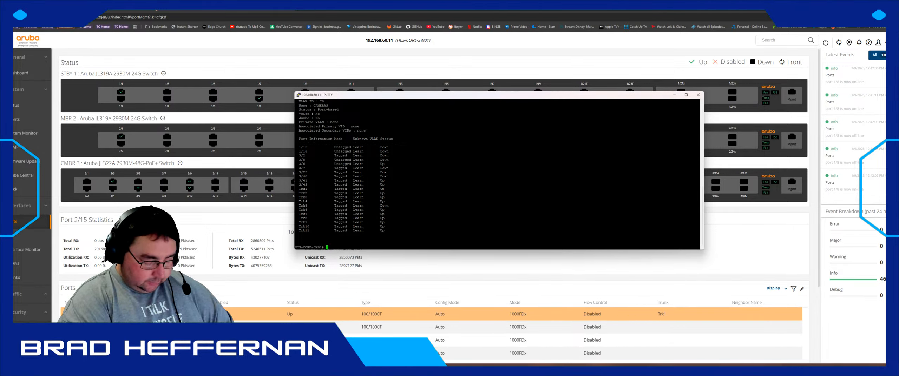
{"action": "type", "text": "howe vlan"}
{"action": "key", "text": "Return"}
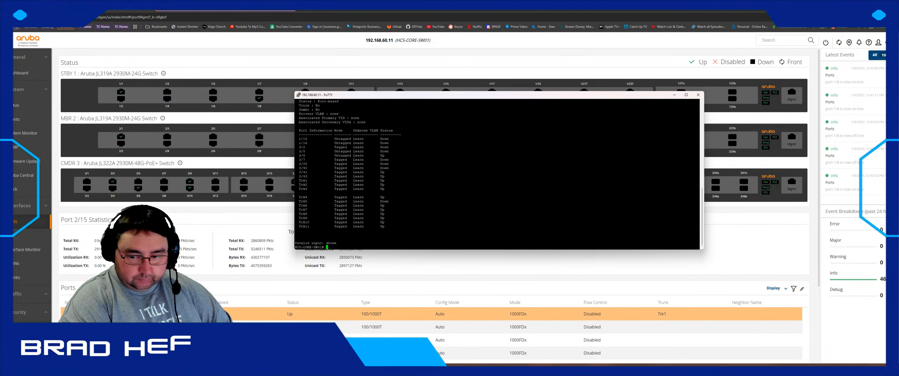
- Correct the command to 'show vlan 1' and page through VLAN 1's full port membership
{"action": "key", "text": "Up"}
{"action": "type", "text": "1"}
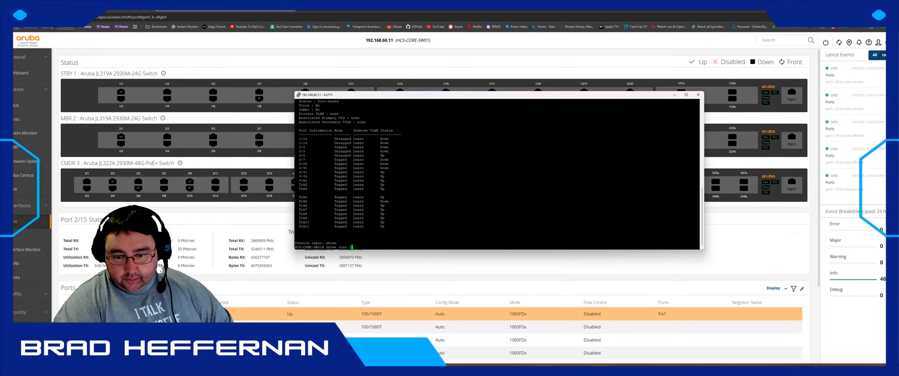
{"action": "key", "text": "BackSpace"}
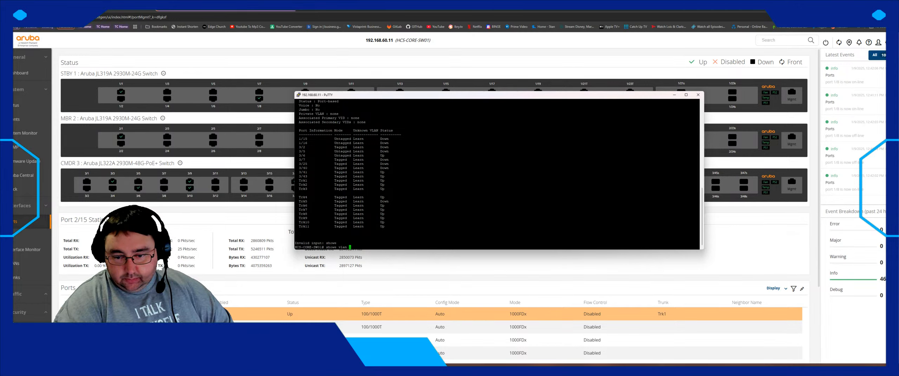
{"action": "key", "text": "BackSpace"}
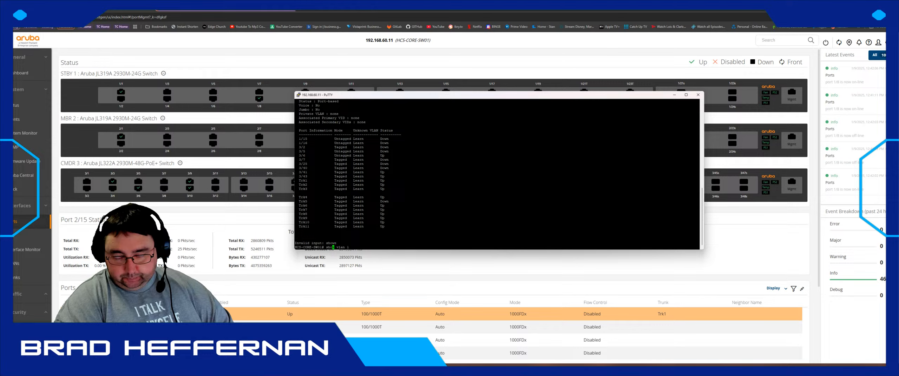
{"action": "key", "text": "Return"}
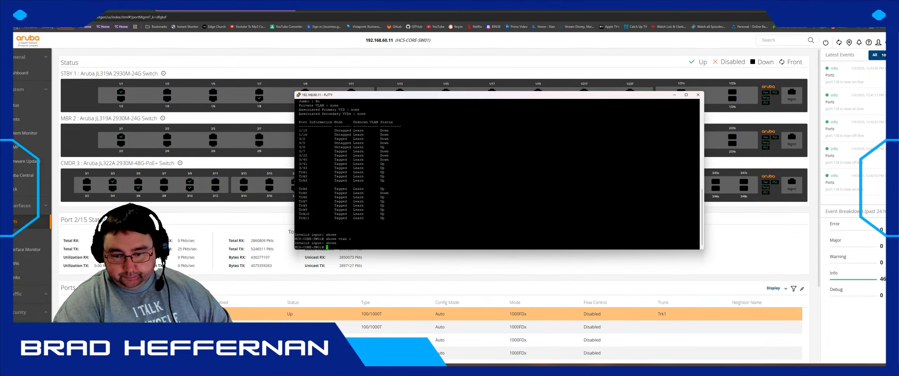
{"action": "key", "text": "Up"}
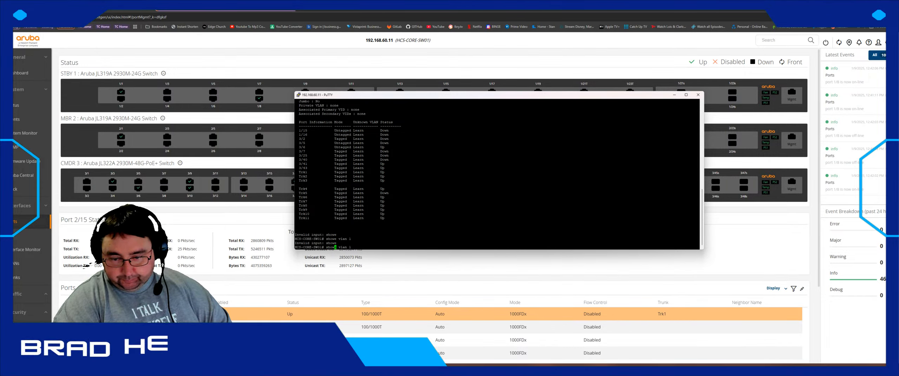
{"action": "key", "text": "Delete"}
{"action": "key", "text": "Return"}
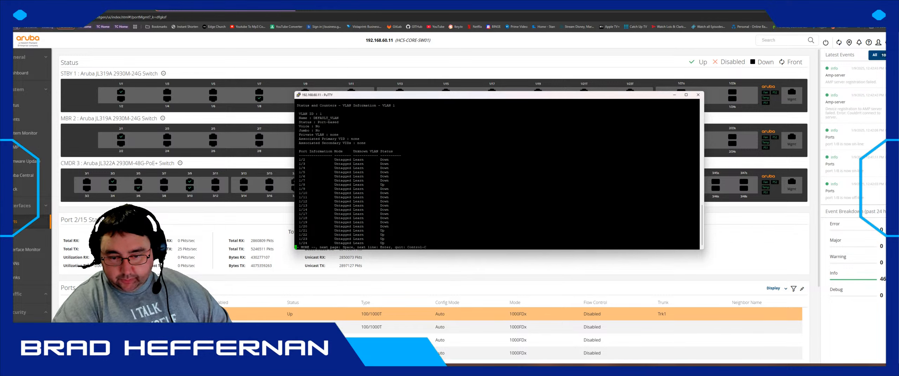
{"action": "key", "text": "space"}
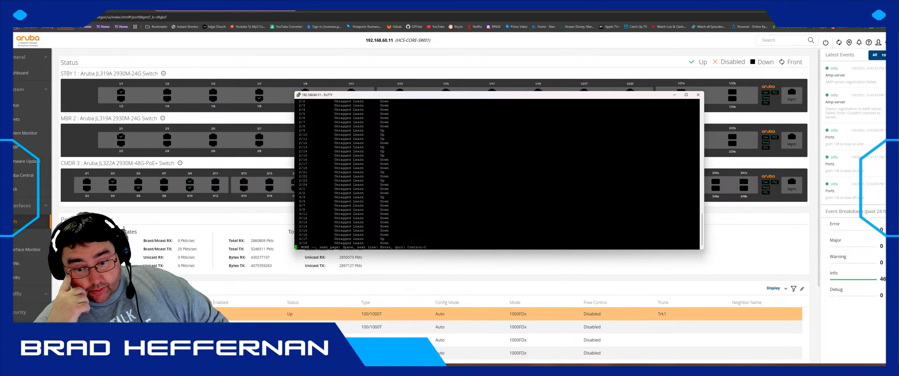
{"action": "key", "text": "space"}
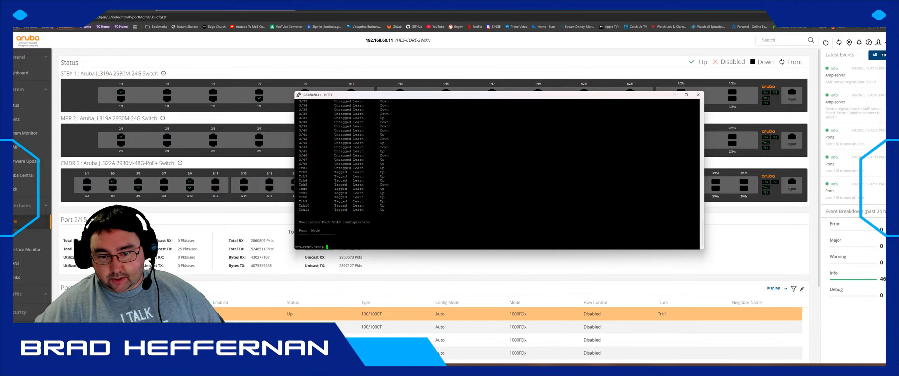
- Run 'show trunk' at the HCS-CORE-SW01# prompt and drag the PuTTY window down and left
{"action": "triple_click", "coordinate": [300, 185]}
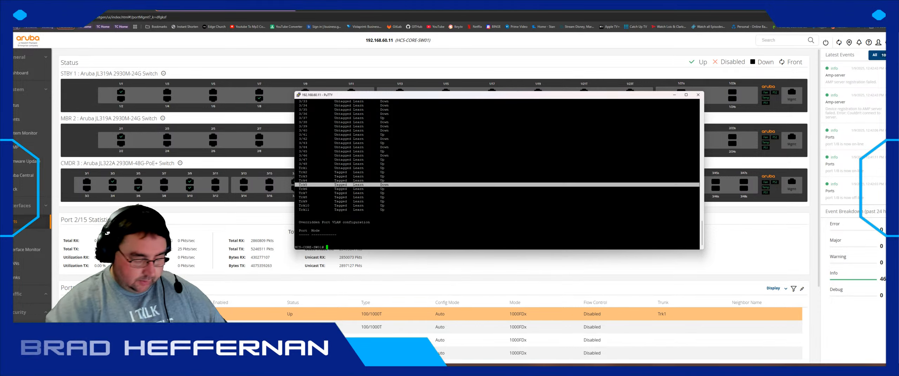
{"action": "type", "text": "show trun"}
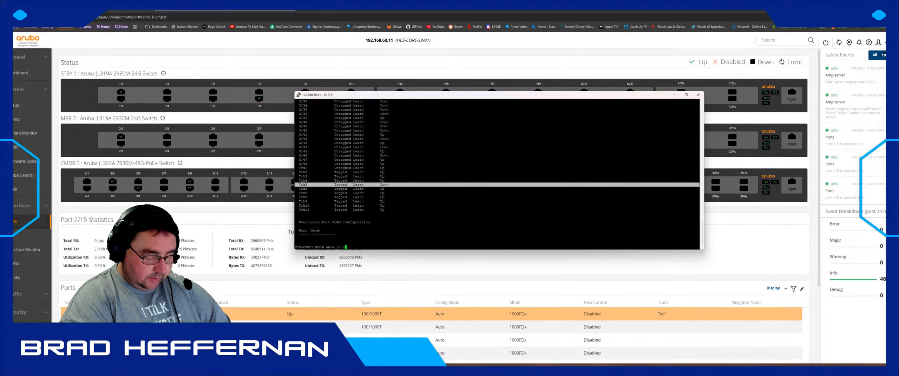
{"action": "type", "text": "ks"}
{"action": "key", "text": "Return"}
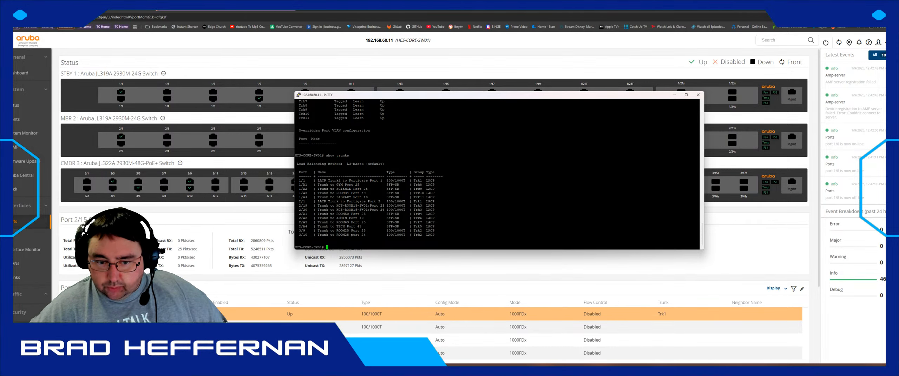
{"action": "left_click_drag", "start_coordinate": [465, 98], "coordinate": [402, 197]}
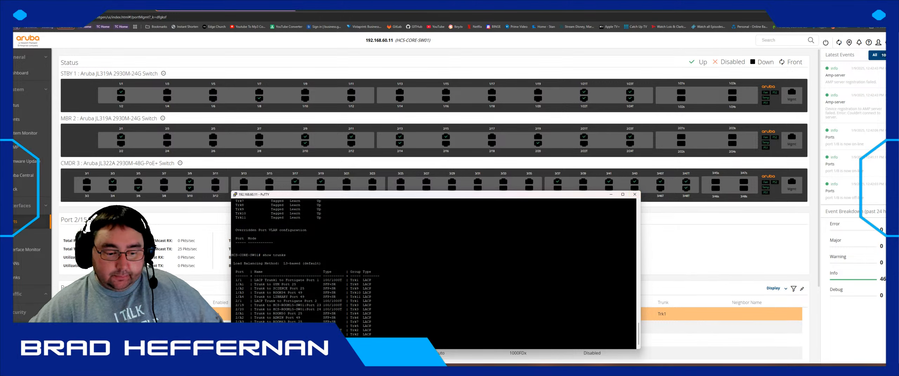
{"action": "key", "text": "super"}
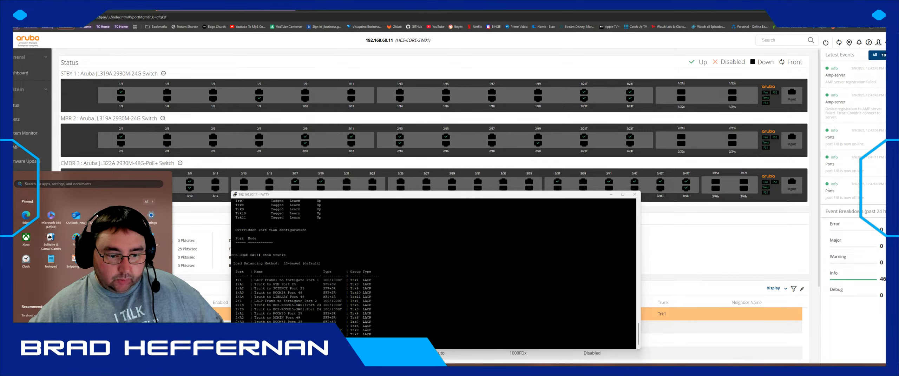
{"action": "left_click", "coordinate": [147, 201]}
{"action": "scroll", "coordinate": [61, 267], "scroll_direction": "down", "scroll_amount": 10}
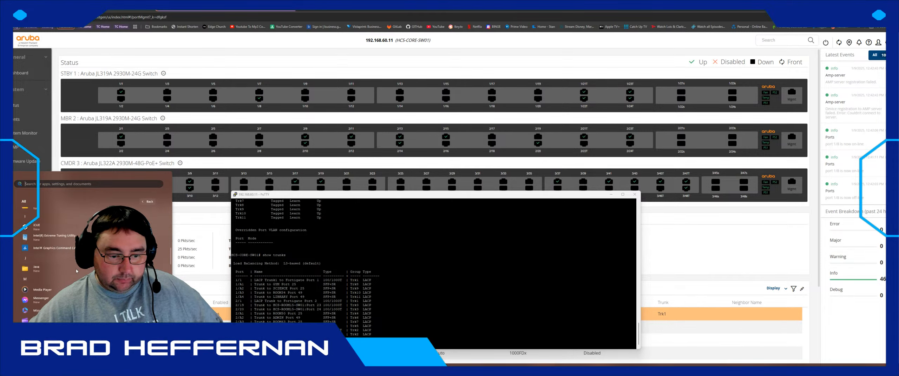
{"action": "scroll", "coordinate": [61, 277], "scroll_direction": "down", "scroll_amount": 3}
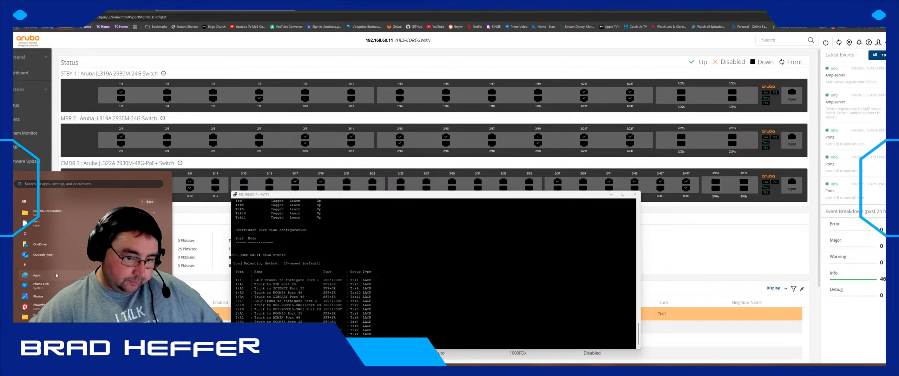
{"action": "scroll", "coordinate": [56, 275], "scroll_direction": "up", "scroll_amount": 3}
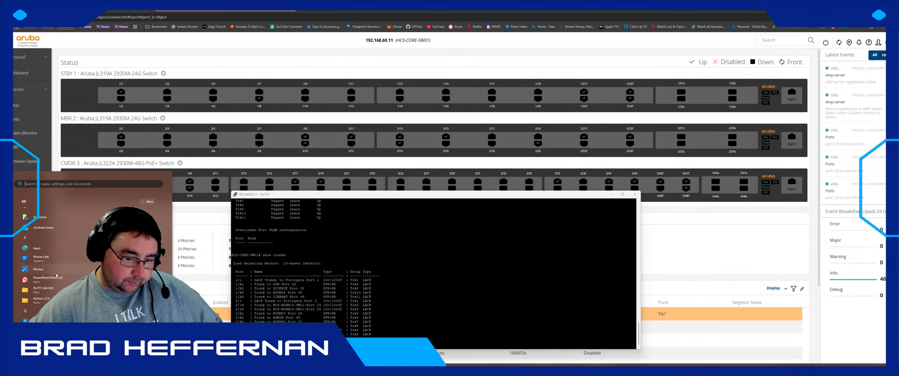
{"action": "scroll", "coordinate": [56, 276], "scroll_direction": "up", "scroll_amount": 3}
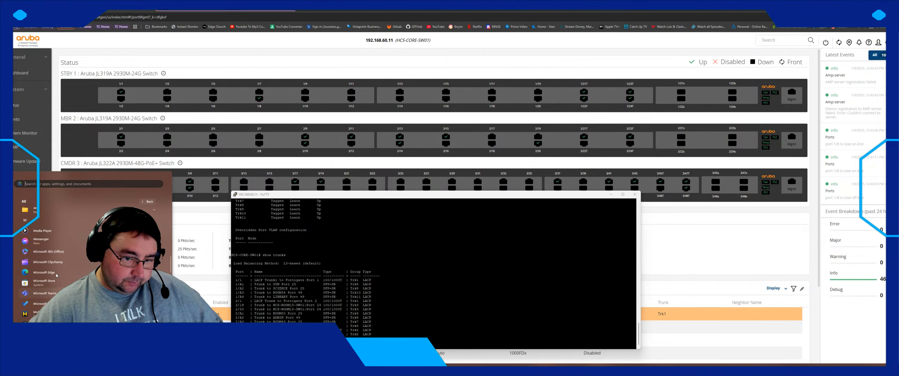
{"action": "scroll", "coordinate": [51, 269], "scroll_direction": "down", "scroll_amount": 2}
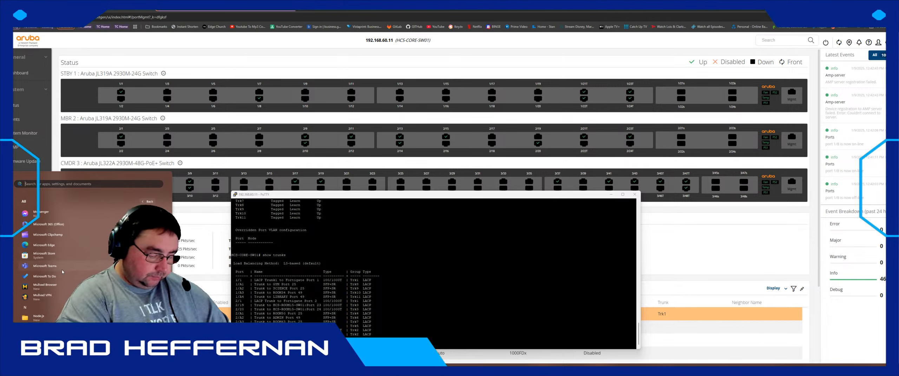
{"action": "type", "text": "onenote"}
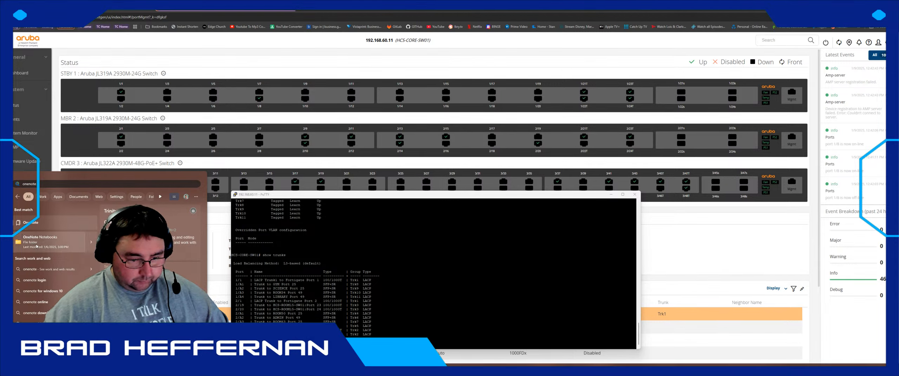
{"action": "left_click", "coordinate": [34, 224]}
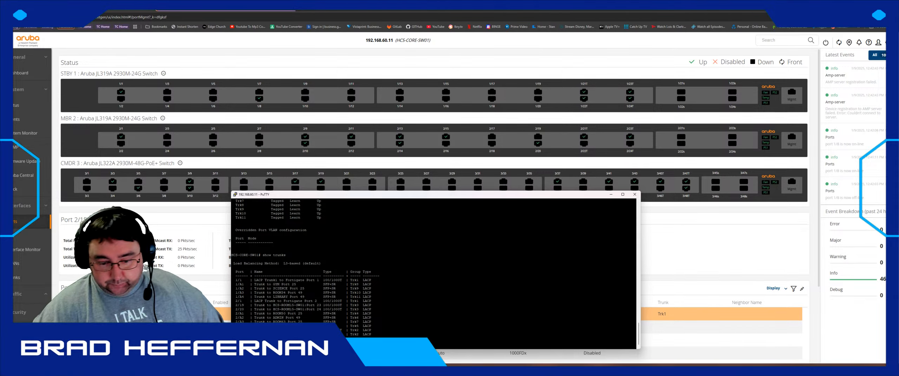
{"action": "mouse_move", "coordinate": [526, 197]}
{"action": "left_mouse_down"}
{"action": "mouse_move", "coordinate": [580, 211]}
{"action": "mouse_move", "coordinate": [534, 200]}
{"action": "left_mouse_up"}
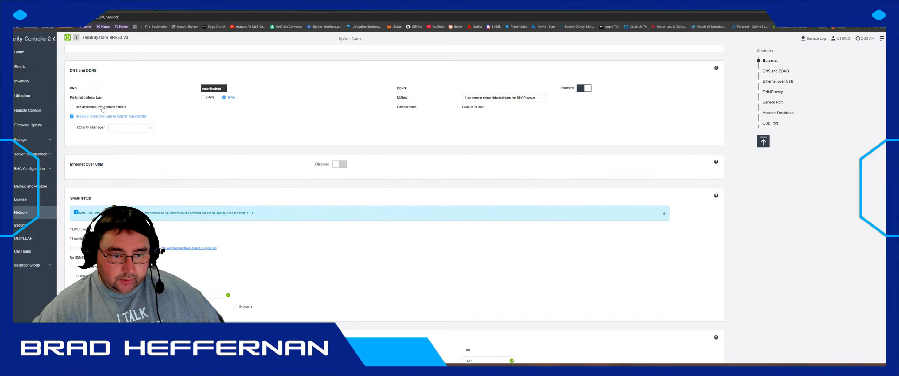
- Review the current IPv4 address, mask and gateway, then open Server Configuration > Adapters
{"action": "scroll", "coordinate": [116, 140], "scroll_direction": "up", "scroll_amount": 4}
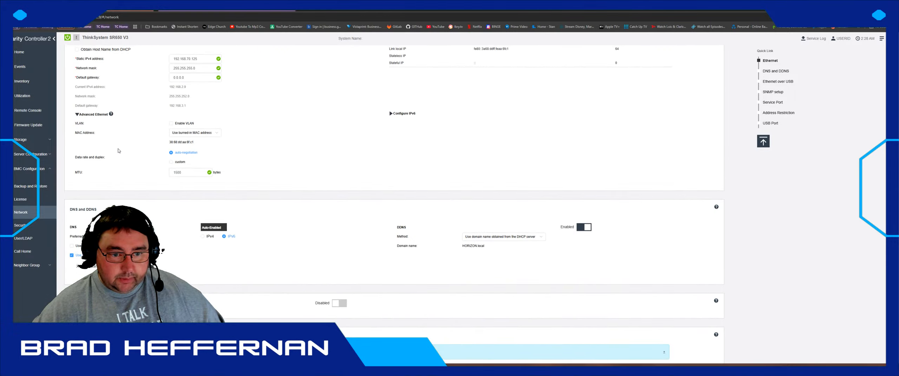
{"action": "scroll", "coordinate": [131, 142], "scroll_direction": "up", "scroll_amount": 1}
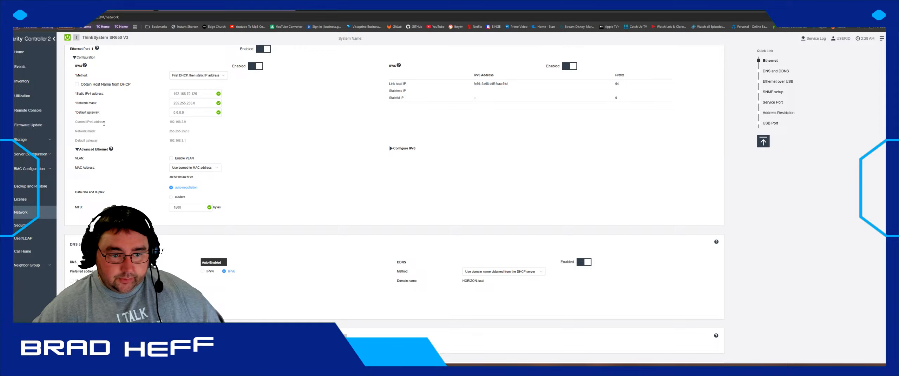
{"action": "left_click_drag", "start_coordinate": [174, 122], "coordinate": [186, 139]}
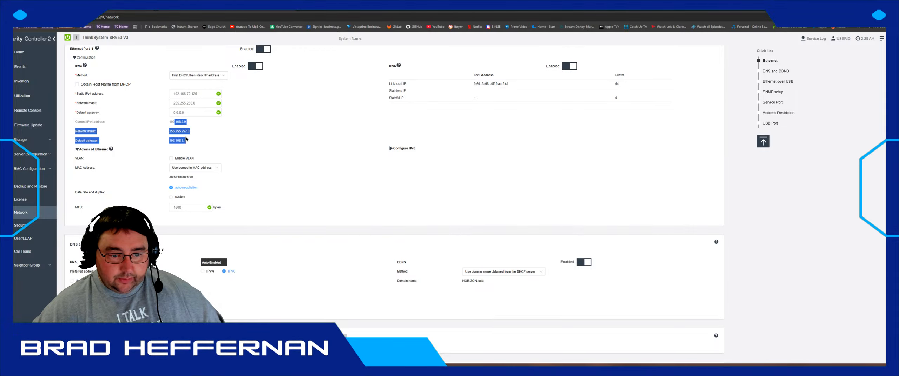
{"action": "left_click", "coordinate": [186, 139]}
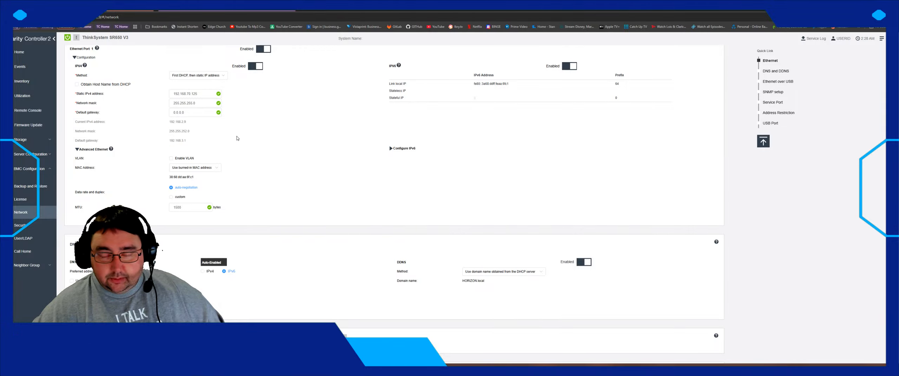
{"action": "scroll", "coordinate": [402, 107], "scroll_direction": "up", "scroll_amount": 1}
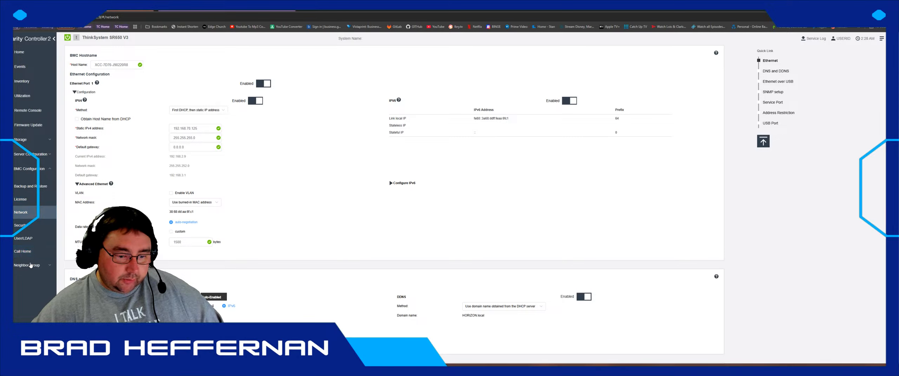
{"action": "left_click", "coordinate": [31, 155]}
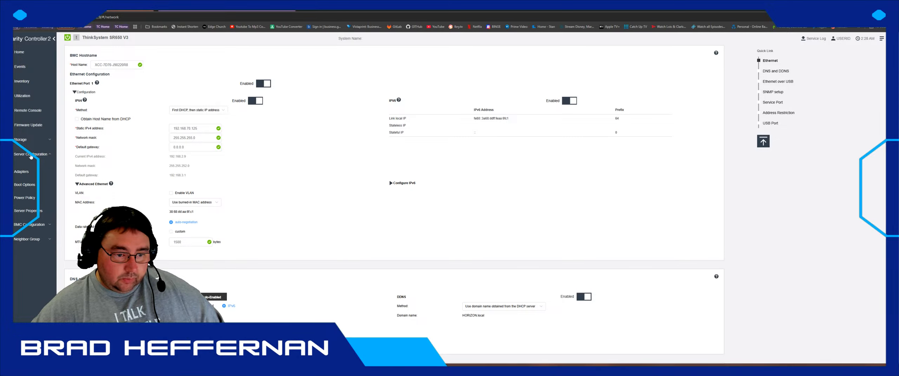
{"action": "left_click", "coordinate": [21, 172]}
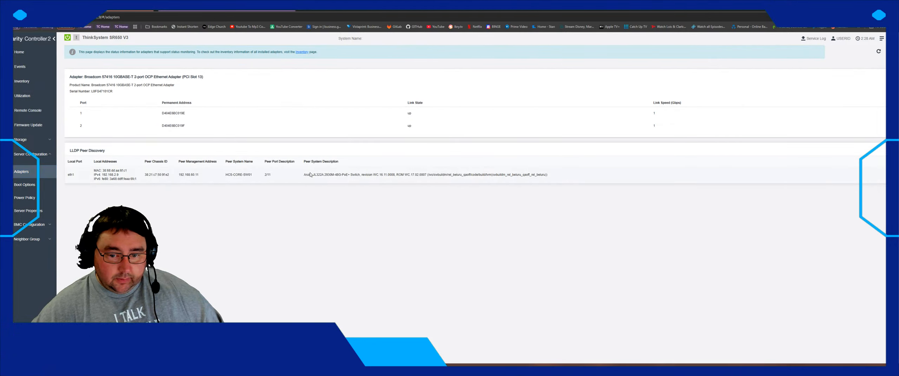
- In the remote console, take the Ubuntu installer back from proxy configuration to network configuration
{"action": "key", "text": "alt+Tab"}
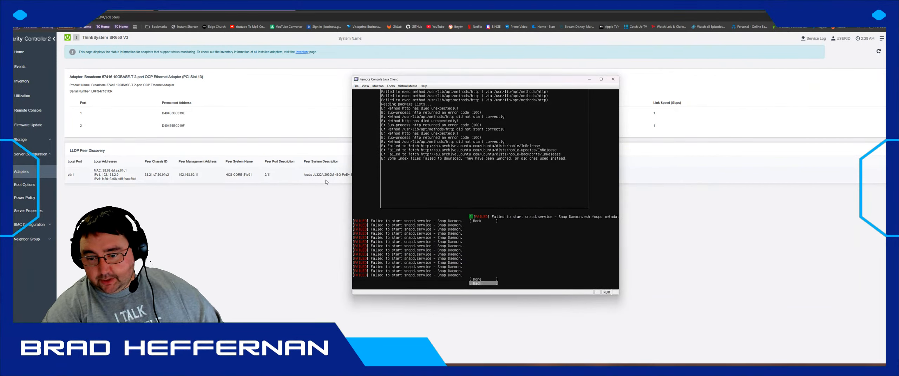
{"action": "key", "text": "Return"}
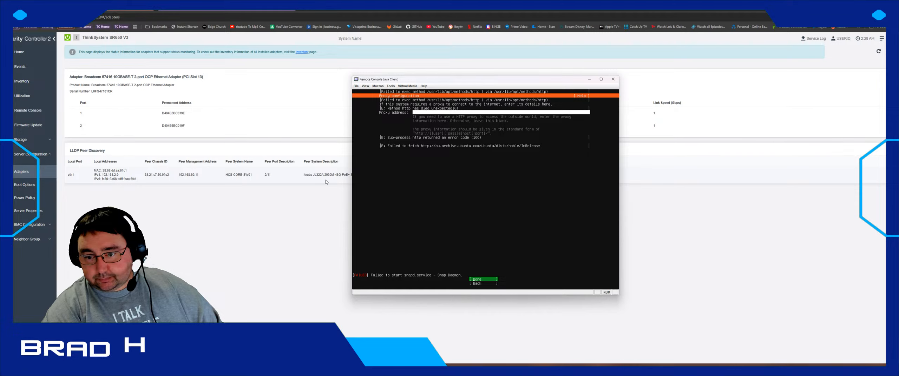
{"action": "key", "text": "Down"}
{"action": "key", "text": "Return"}
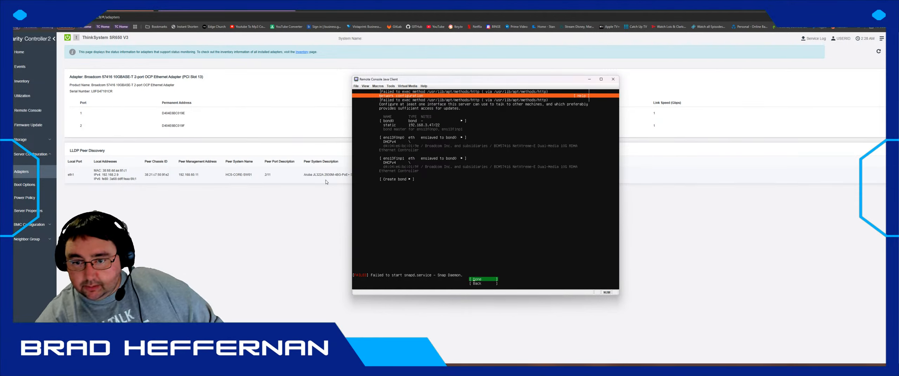
- Step through bond0 and its ens13f0np0/ens13f1np1 members, then open the Win+X menu
{"action": "key", "text": "Down"}
{"action": "key", "text": "Up"}
{"action": "key", "text": "Up"}
{"action": "key", "text": "Up"}
{"action": "key", "text": "Up"}
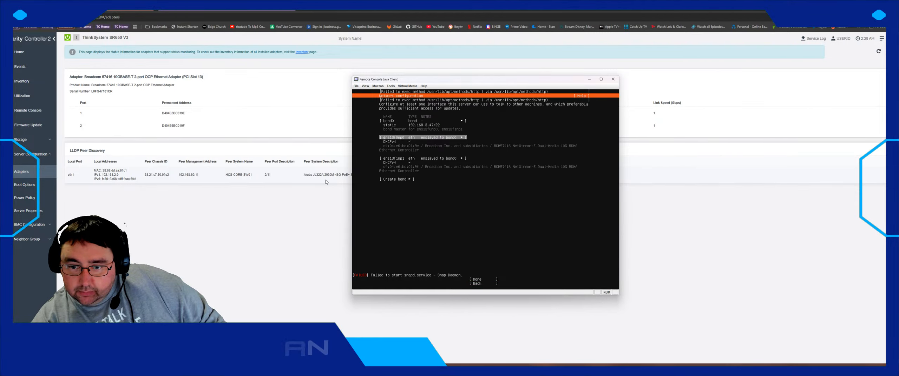
{"action": "key", "text": "Up"}
{"action": "key", "text": "Down"}
{"action": "key", "text": "Up"}
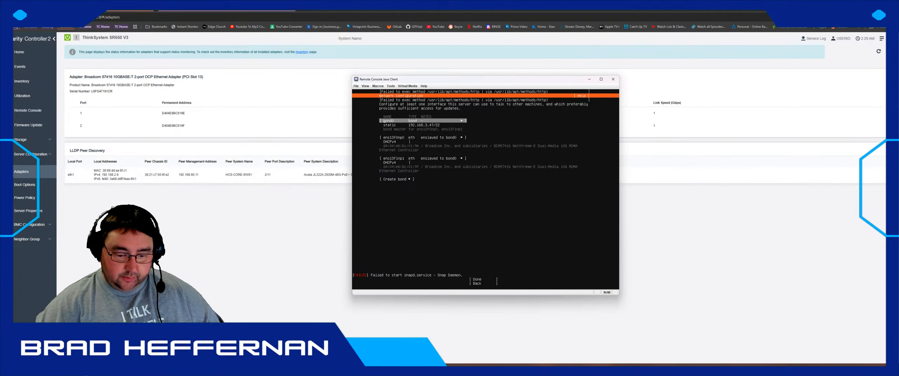
{"action": "right_click", "coordinate": [8, 371]}
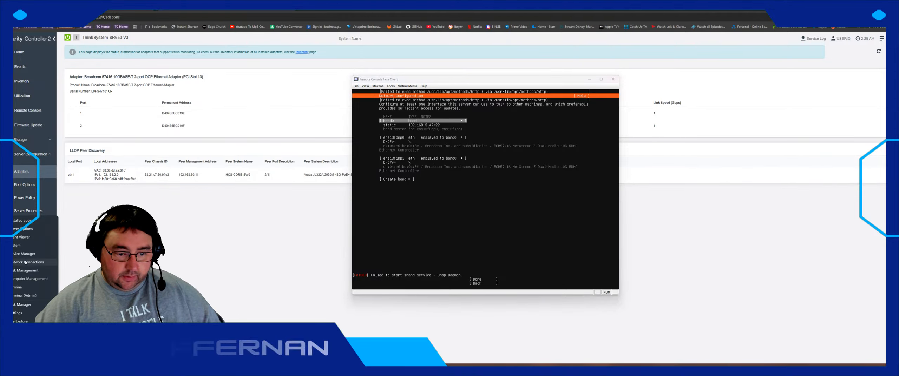
- Ping 192.168.3.47 from PowerShell, confirming four replies with 0% loss, then open Start
{"action": "left_click", "coordinate": [30, 288]}
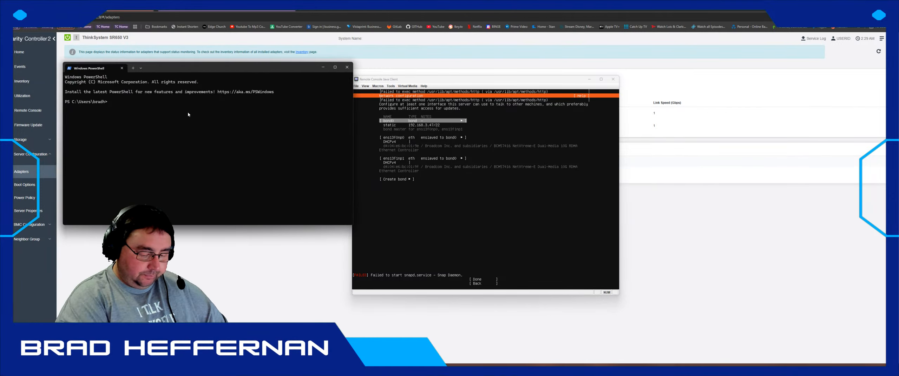
{"action": "type", "text": "ping 192"}
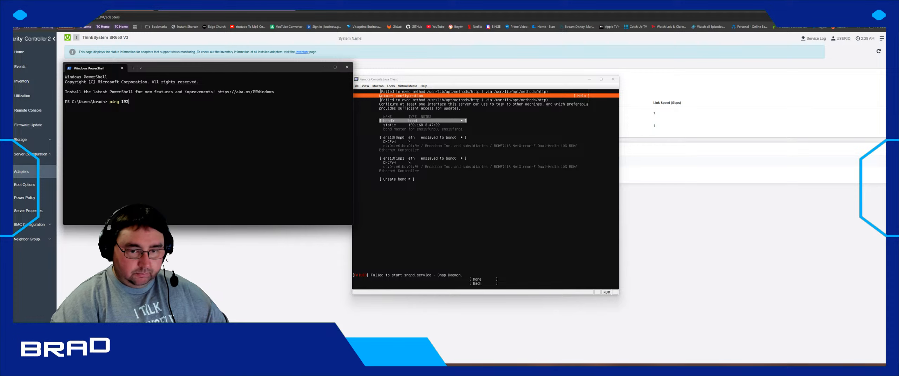
{"action": "type", "text": "3.168"}
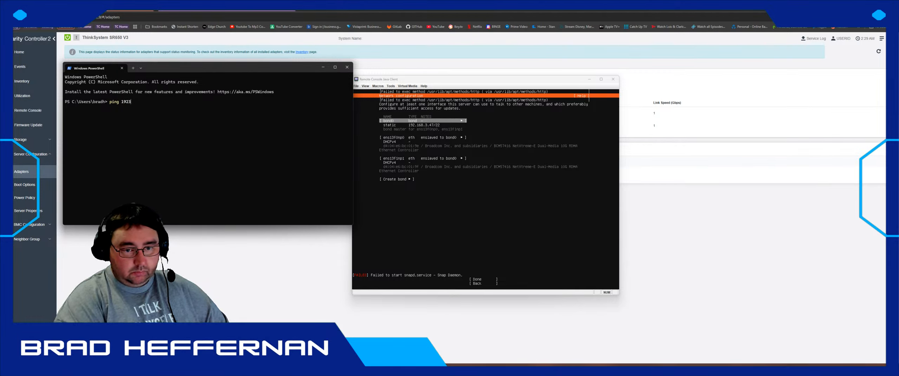
{"action": "type", "text": ".168."}
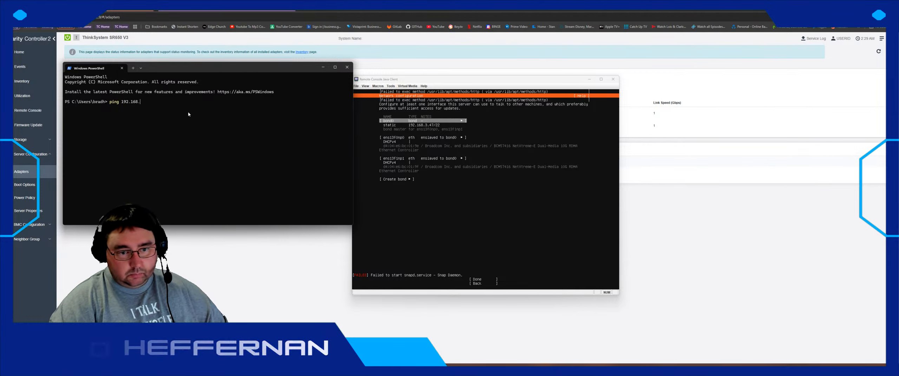
{"action": "type", "text": "3."}
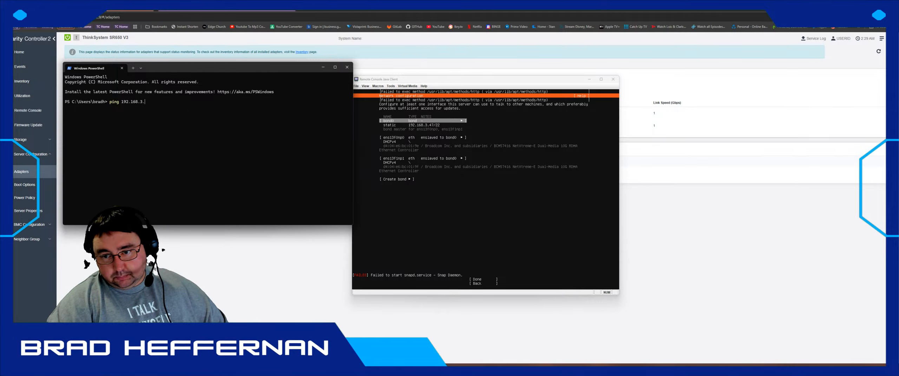
{"action": "type", "text": "47"}
{"action": "key", "text": "Return"}
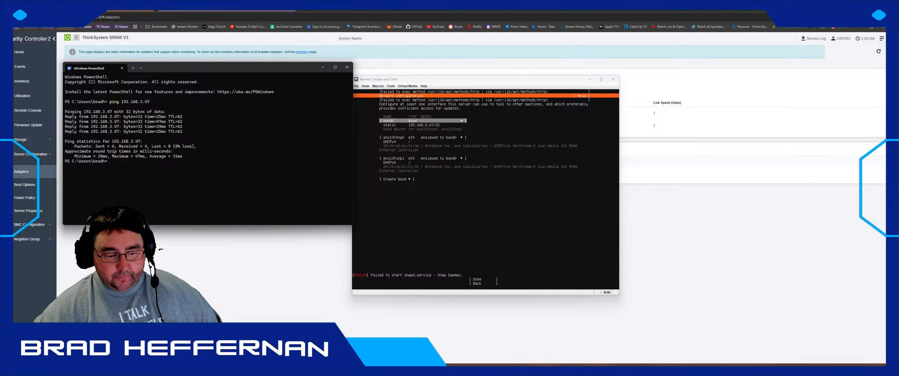
{"action": "key", "text": "super"}
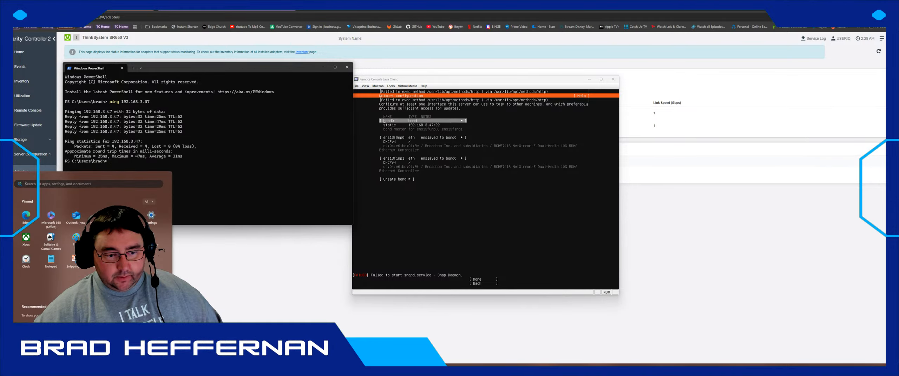
- Browse All apps, then search 'remote desktop manager' from Start and launch it
{"action": "left_click", "coordinate": [148, 202]}
{"action": "scroll", "coordinate": [51, 274], "scroll_direction": "down", "scroll_amount": 5}
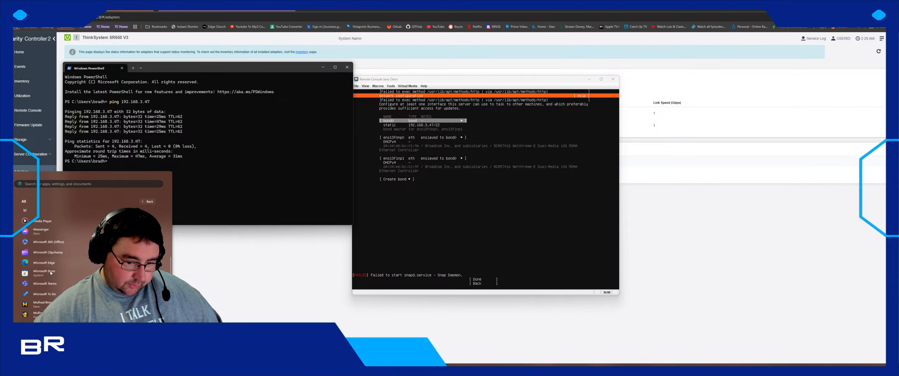
{"action": "scroll", "coordinate": [51, 273], "scroll_direction": "down", "scroll_amount": 3}
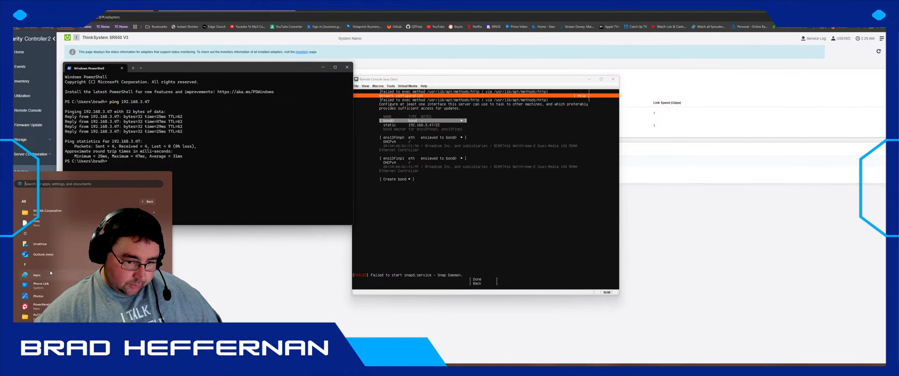
{"action": "scroll", "coordinate": [51, 273], "scroll_direction": "down", "scroll_amount": 4}
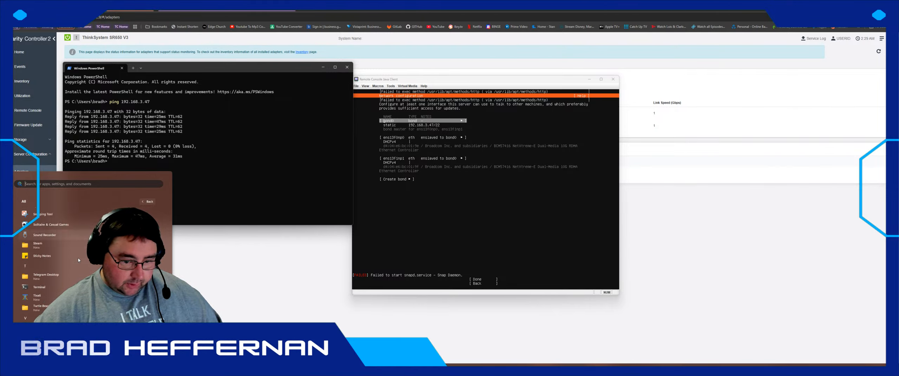
{"action": "scroll", "coordinate": [78, 261], "scroll_direction": "down", "scroll_amount": 2}
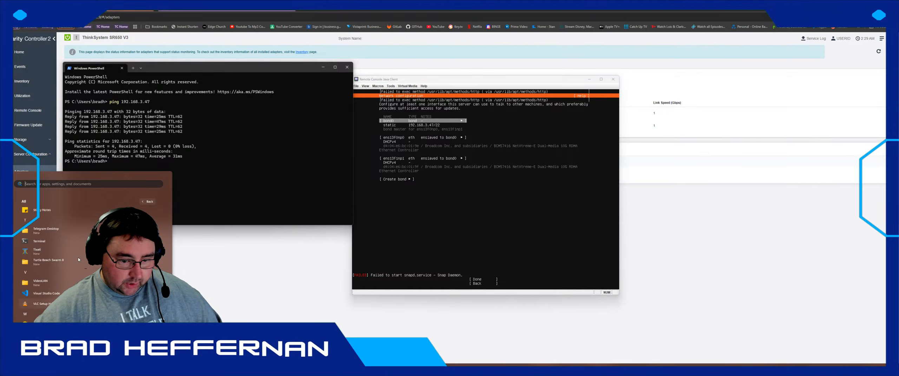
{"action": "scroll", "coordinate": [78, 260], "scroll_direction": "up", "scroll_amount": 3}
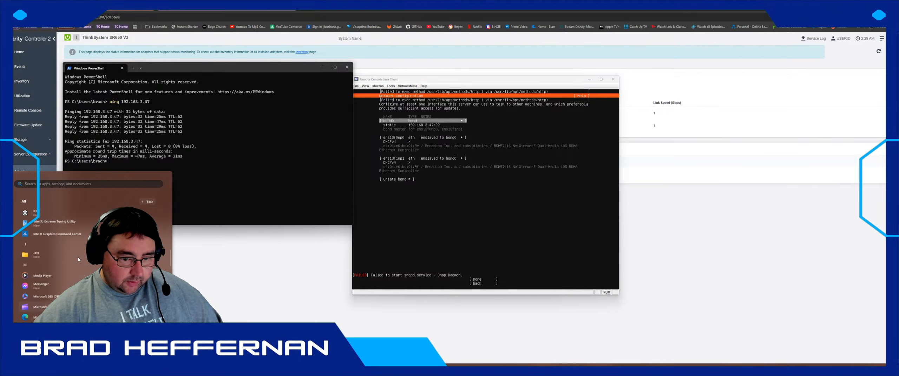
{"action": "scroll", "coordinate": [79, 259], "scroll_direction": "up", "scroll_amount": 1}
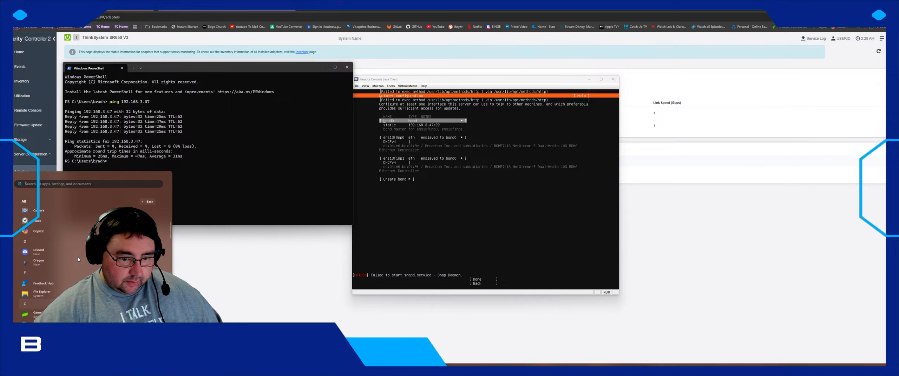
{"action": "scroll", "coordinate": [79, 259], "scroll_direction": "down", "scroll_amount": 2}
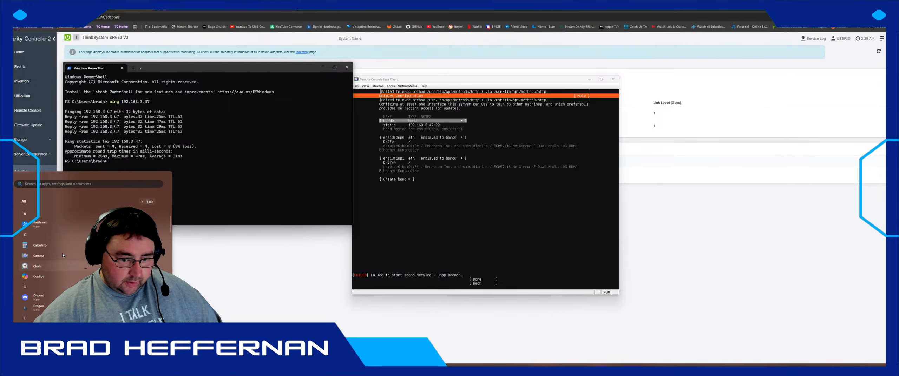
{"action": "scroll", "coordinate": [63, 255], "scroll_direction": "down", "scroll_amount": 2}
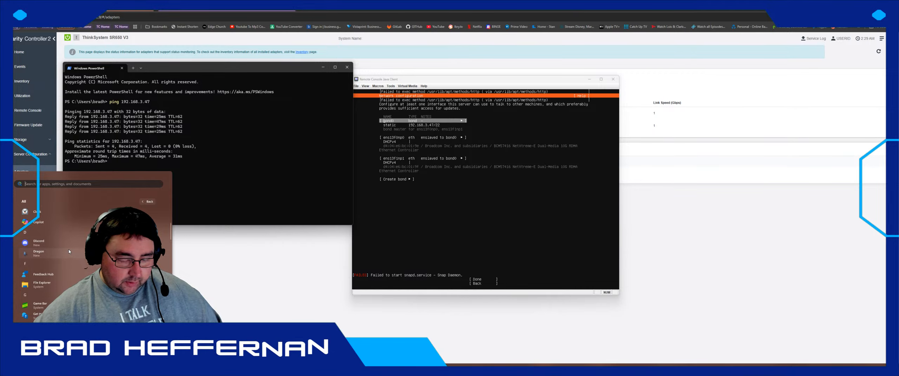
{"action": "type", "text": "rmeote desktop"}
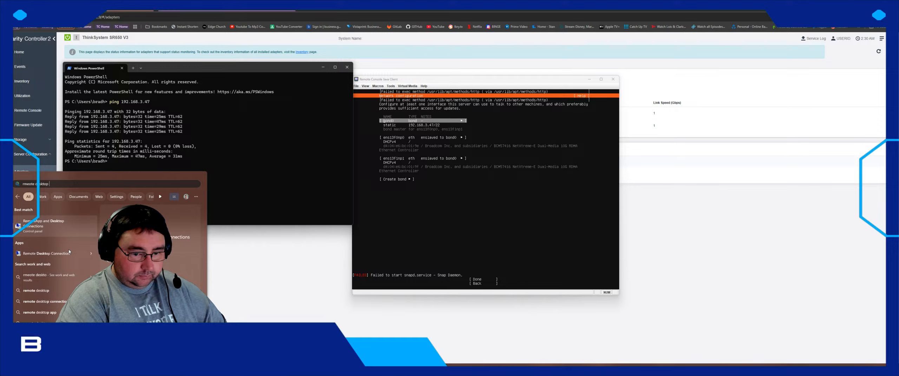
{"action": "type", "text": "manager"}
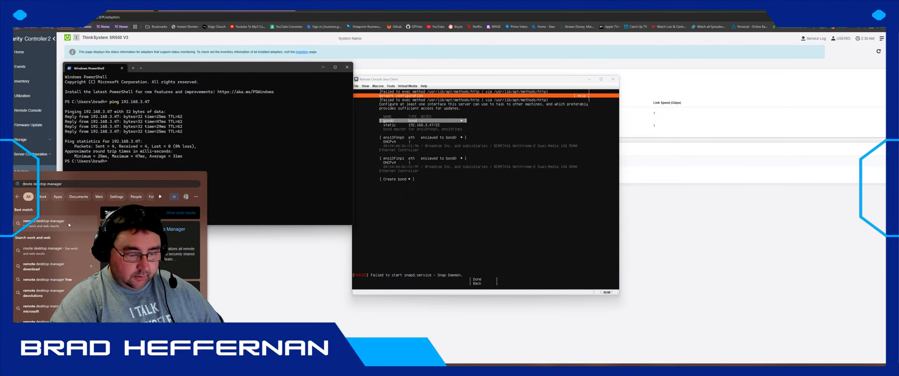
{"action": "key", "text": "Escape"}
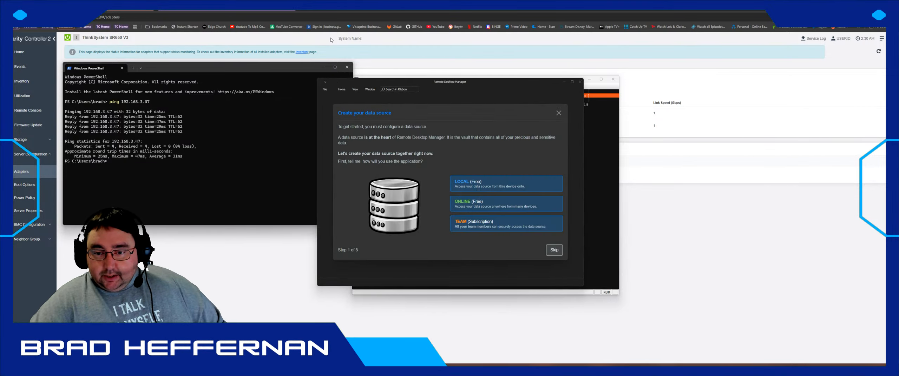
- Skip the data source setup wizard, confirm leaving onboarding, and skip the offered update version
{"action": "left_click", "coordinate": [561, 251]}
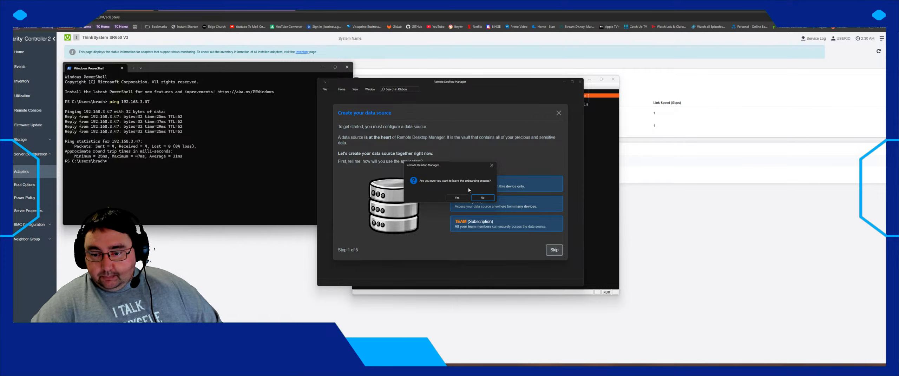
{"action": "left_click", "coordinate": [457, 197]}
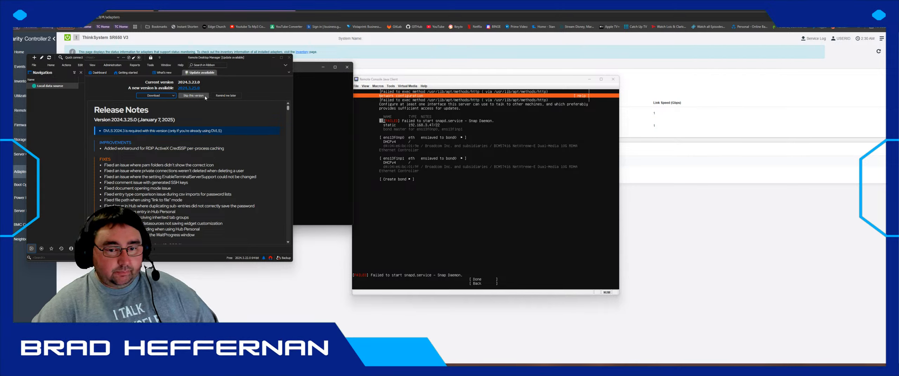
{"action": "left_click", "coordinate": [194, 95]}
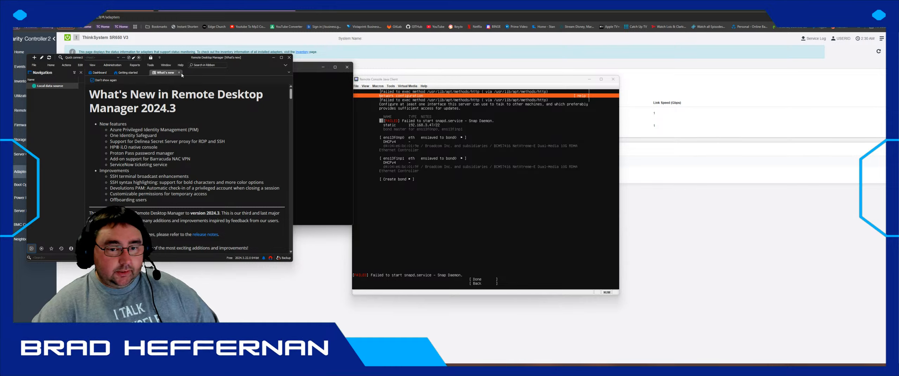
- Close the What's new and Getting started tabs and open the Data sources settings
{"action": "left_click", "coordinate": [179, 72]}
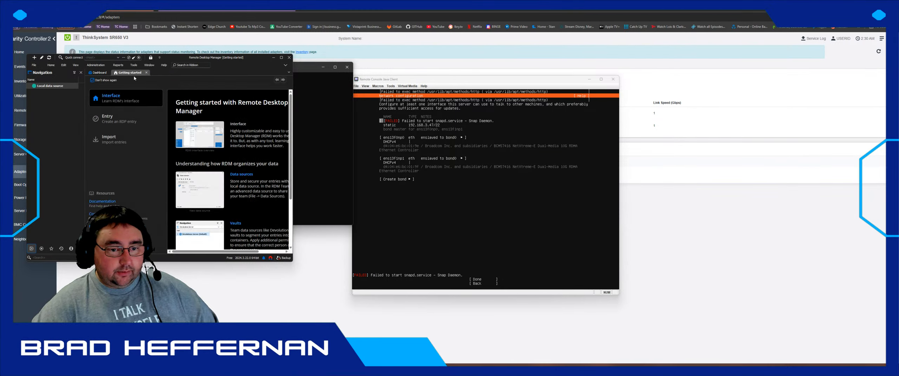
{"action": "left_click", "coordinate": [146, 72]}
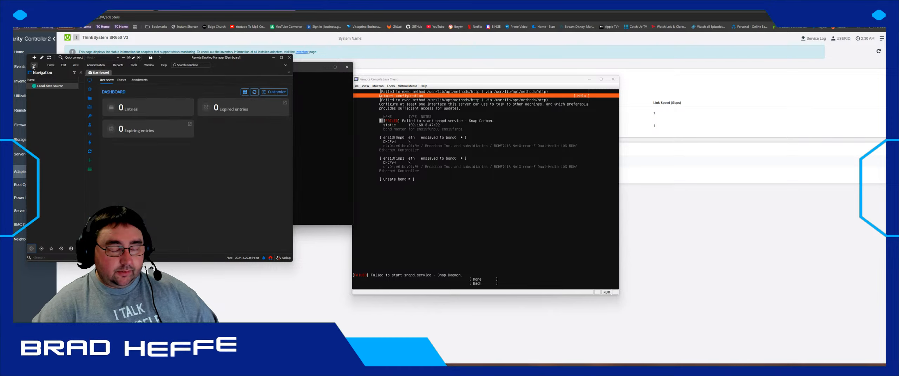
{"action": "left_click", "coordinate": [33, 66]}
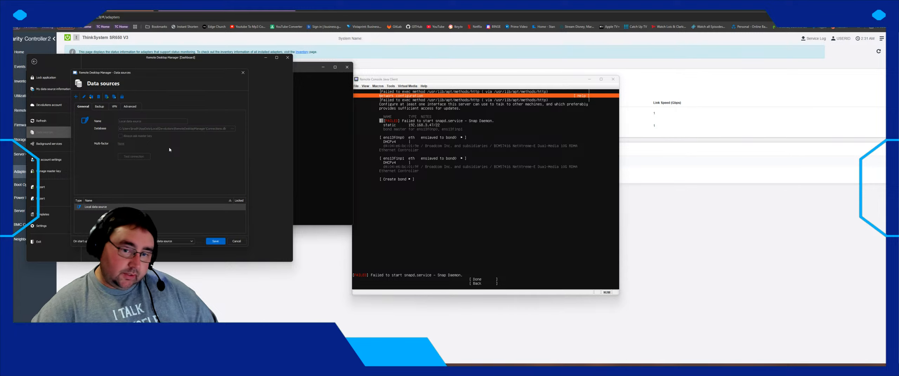
- Add a new data source of type XML
{"action": "left_click", "coordinate": [76, 96]}
{"action": "left_click", "coordinate": [137, 149]}
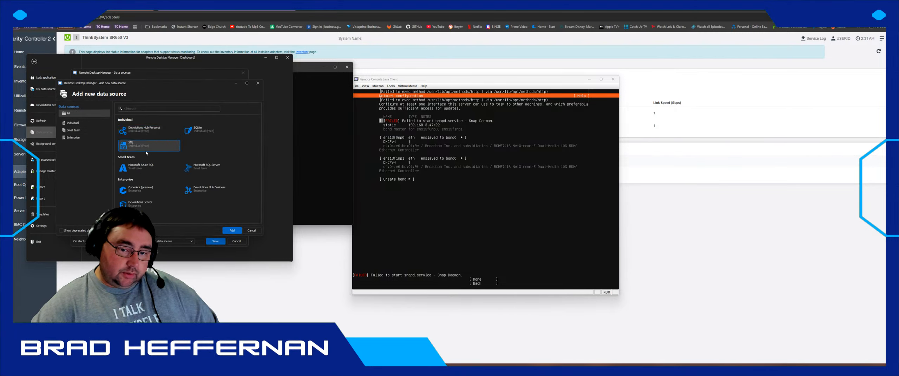
{"action": "left_click", "coordinate": [232, 230]}
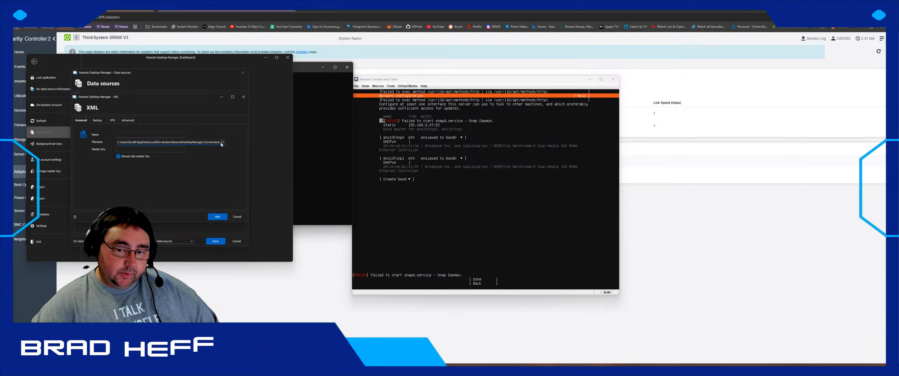
- Browse for the XML file location across the Trinity Cloud and personal cloud folders
{"action": "left_click", "coordinate": [221, 143]}
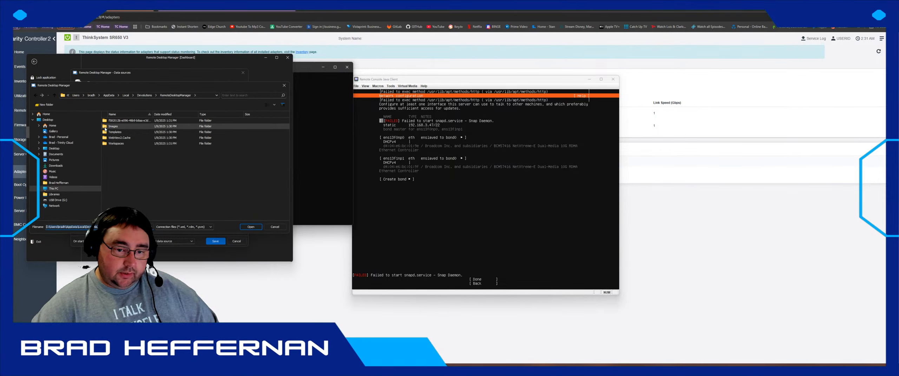
{"action": "left_click", "coordinate": [69, 144]}
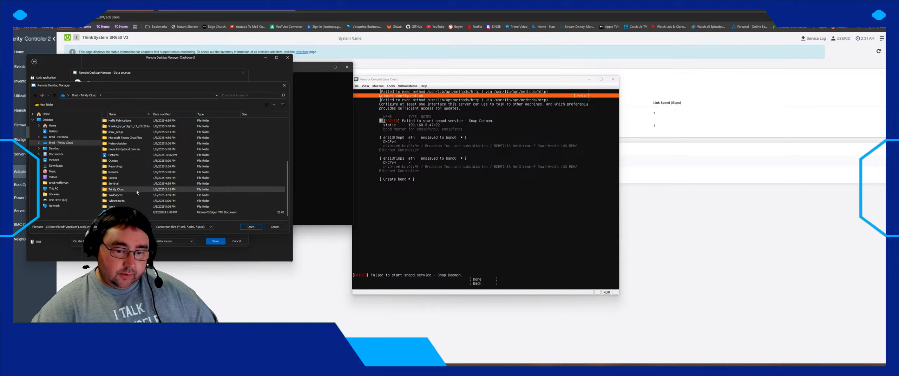
{"action": "scroll", "coordinate": [131, 172], "scroll_direction": "up", "scroll_amount": 2}
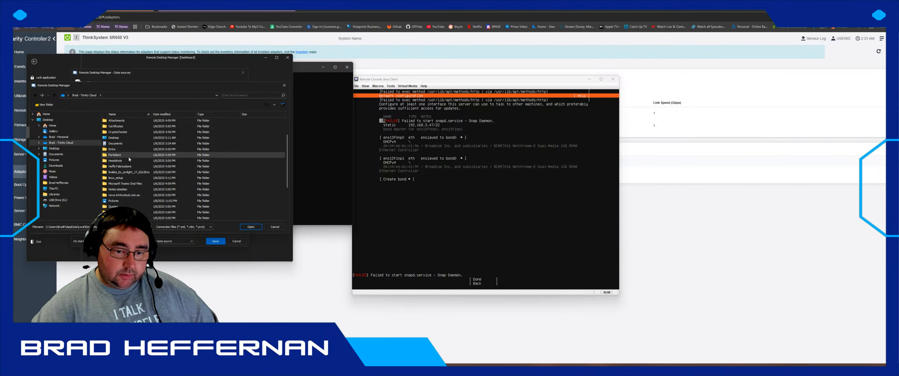
{"action": "scroll", "coordinate": [129, 159], "scroll_direction": "down", "scroll_amount": 2}
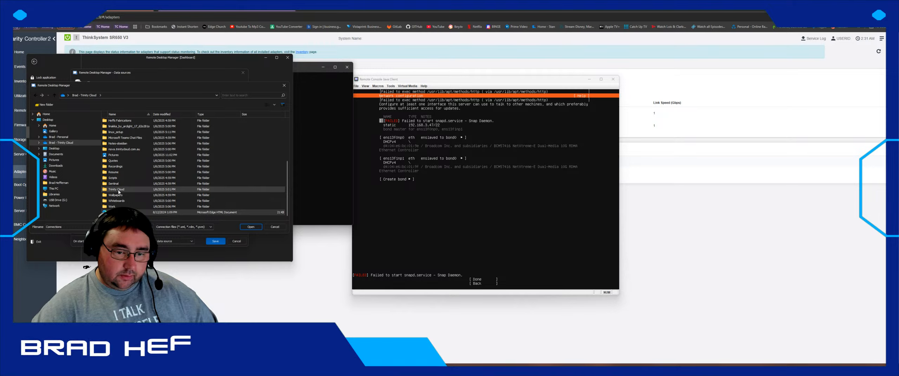
{"action": "double_click", "coordinate": [119, 190]}
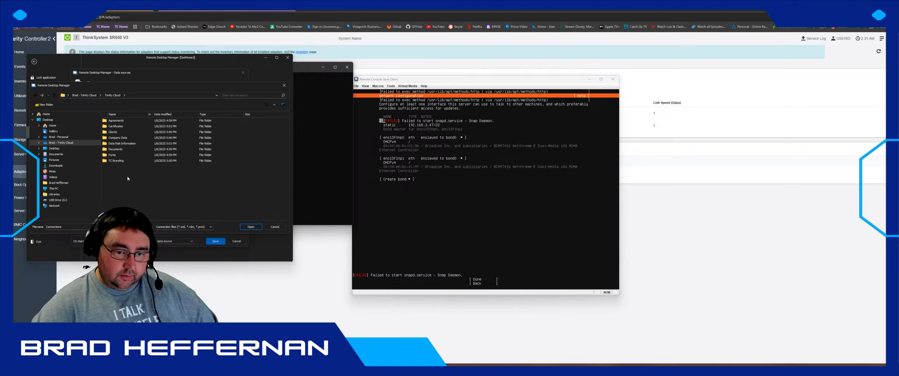
{"action": "left_click", "coordinate": [57, 137]}
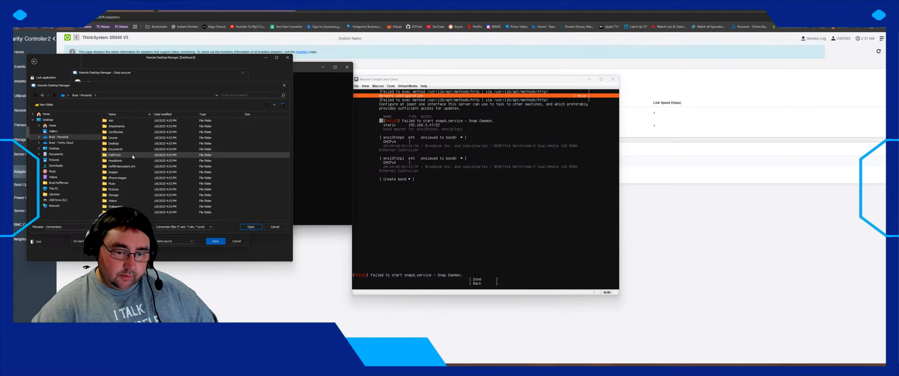
{"action": "left_click", "coordinate": [59, 143]}
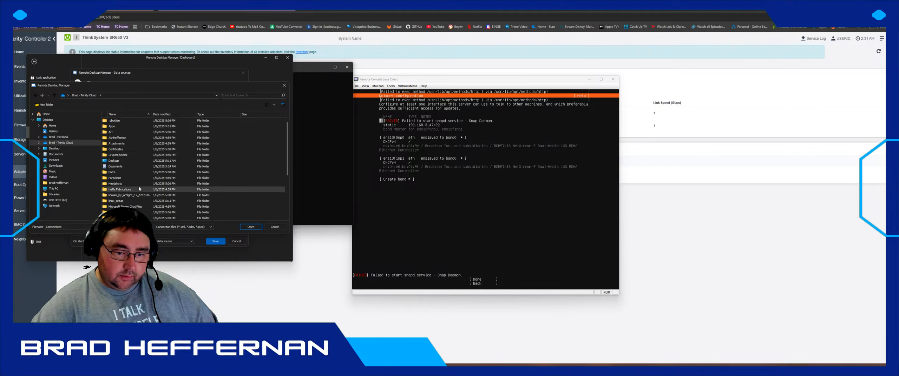
{"action": "scroll", "coordinate": [139, 189], "scroll_direction": "down", "scroll_amount": 4}
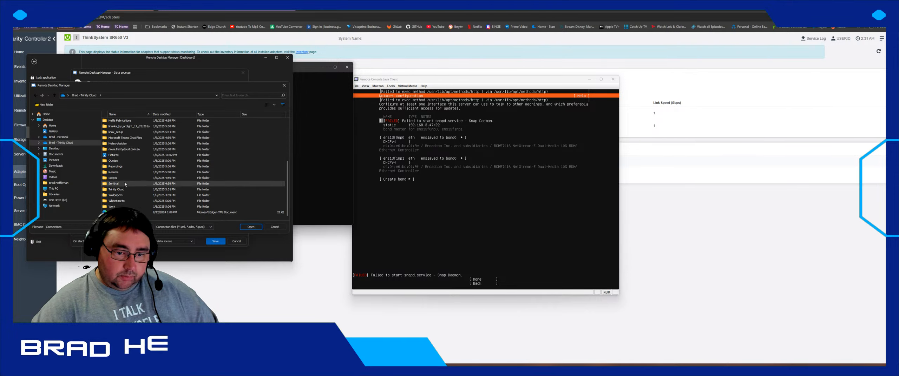
{"action": "scroll", "coordinate": [125, 185], "scroll_direction": "up", "scroll_amount": 4}
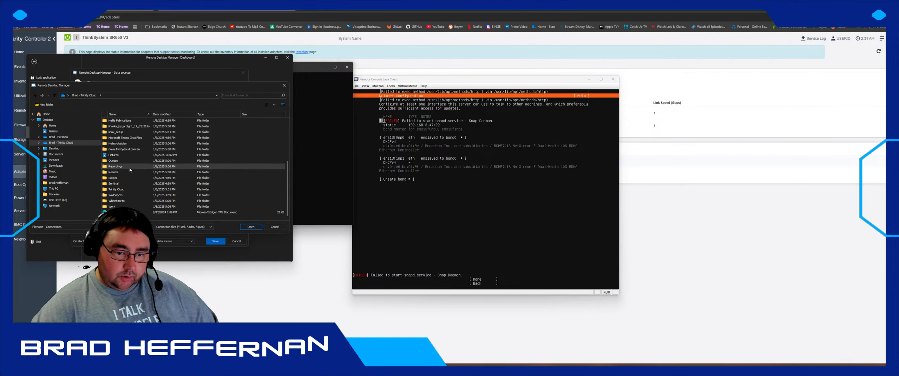
- Navigate to \\192.168.3.35 and sign in with the domain username and password
{"action": "left_click", "coordinate": [107, 96]}
{"action": "type", "text": "\\\\"}
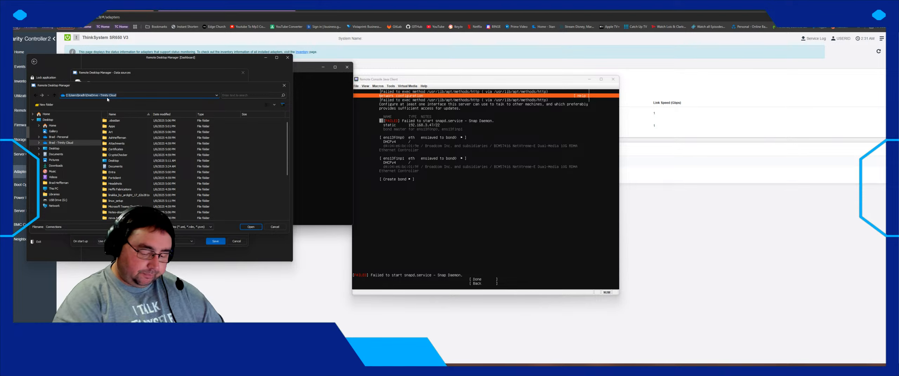
{"action": "type", "text": "hcs"}
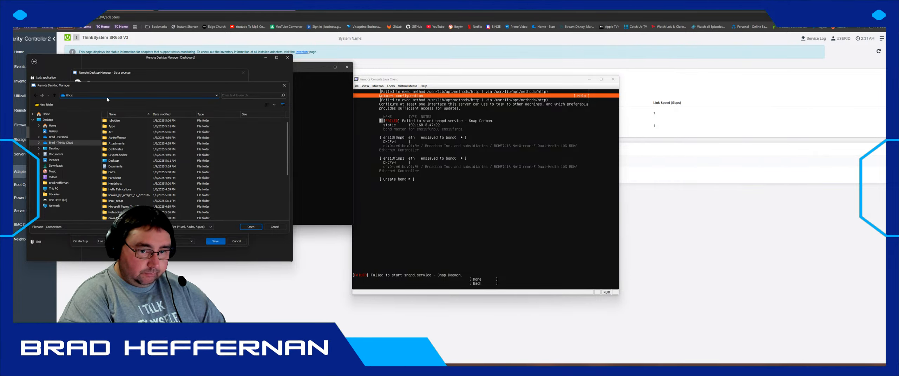
{"action": "type", "text": "192.168"}
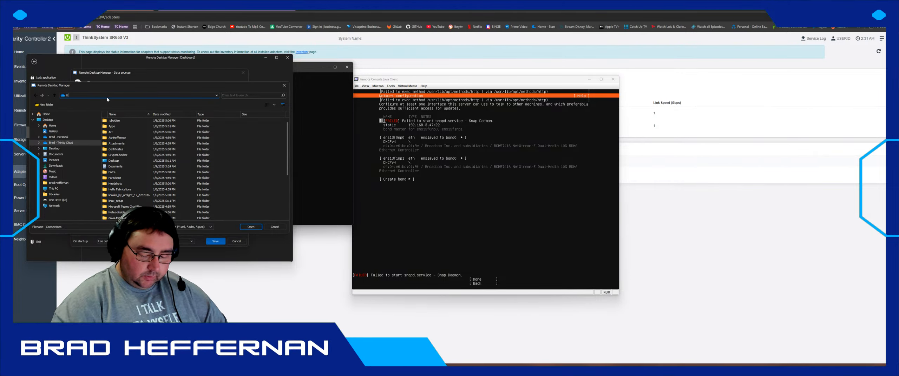
{"action": "type", "text": ".3."}
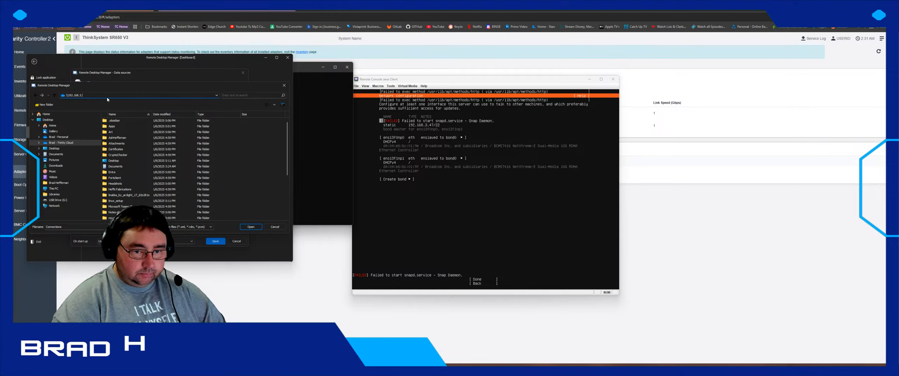
{"action": "type", "text": "35\\IT$"}
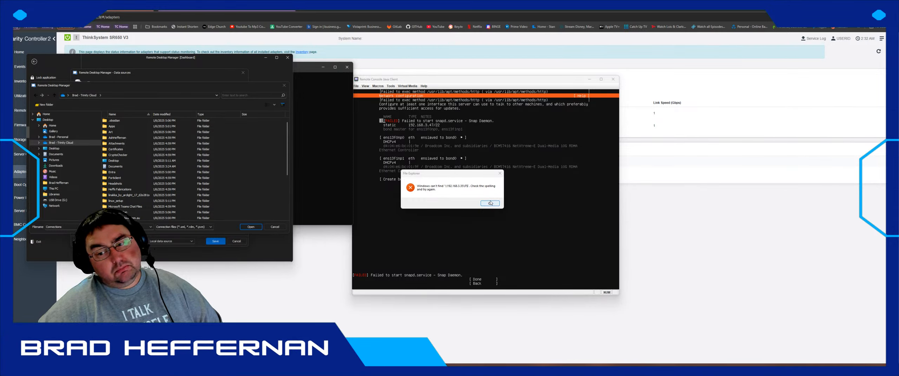
{"action": "left_click", "coordinate": [490, 204]}
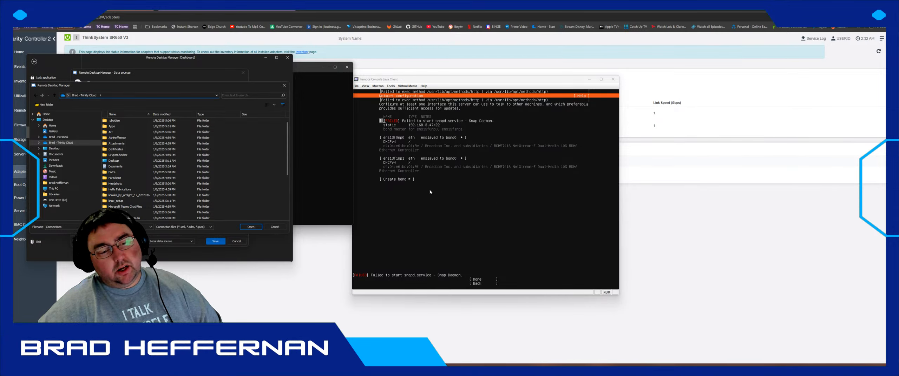
{"action": "left_click", "coordinate": [127, 95]}
{"action": "type", "text": "\\\\192.168.3.35"}
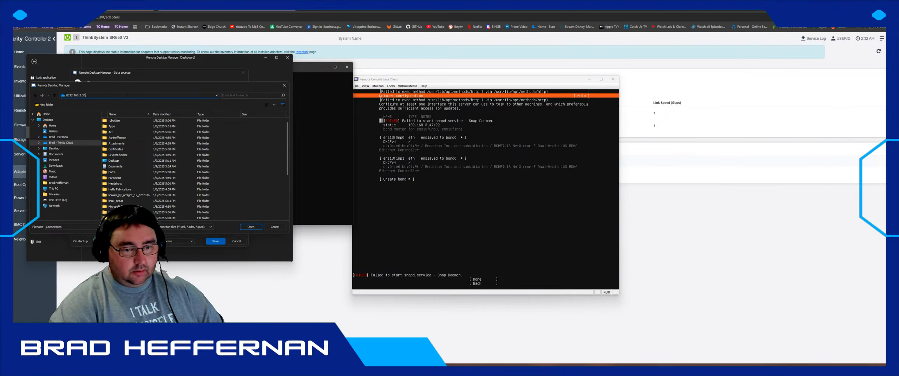
{"action": "key", "text": "Return"}
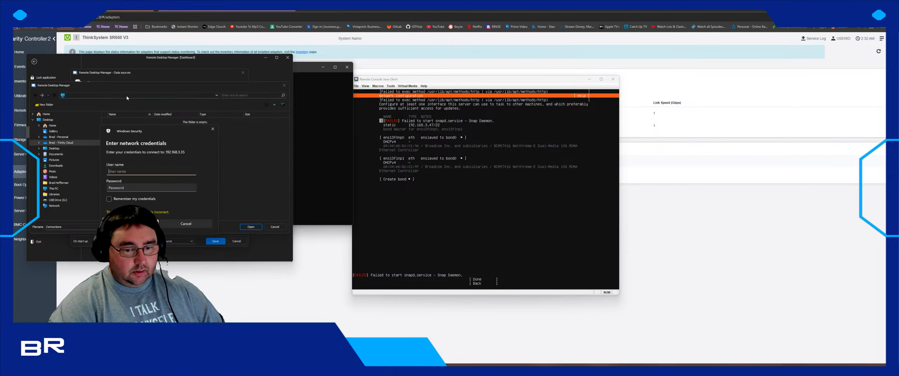
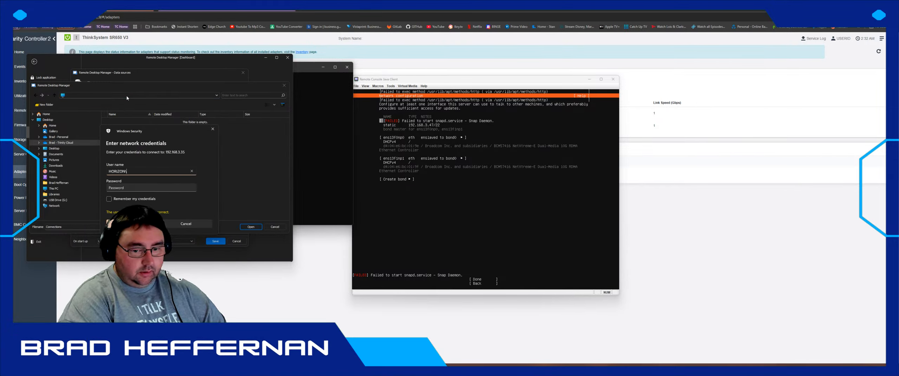
{"action": "key", "text": "Tab"}
{"action": "type", "text": "******"}
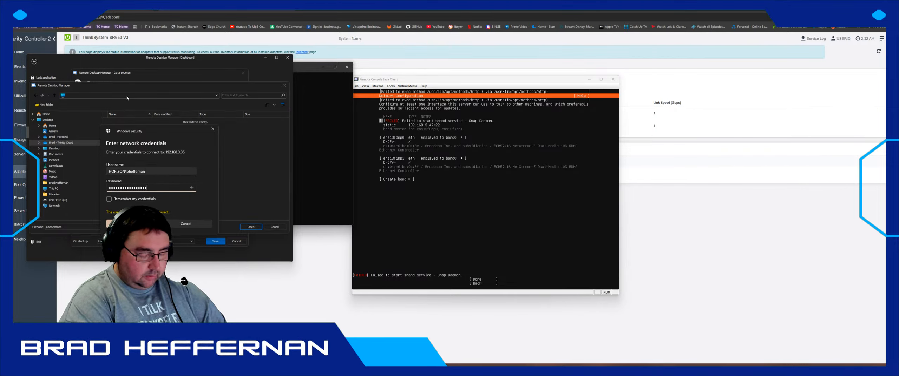
{"action": "type", "text": "*"}
{"action": "key", "text": "Tab"}
{"action": "key", "text": "Return"}
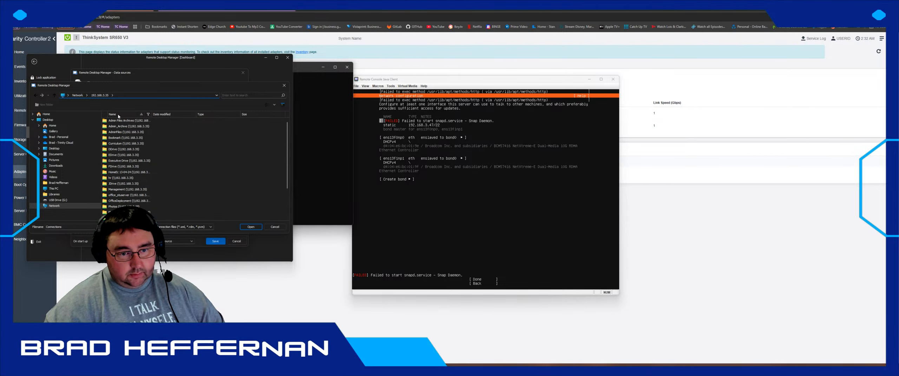
- Open the it$ share and select Horizon_Connections.xml as the data source file
{"action": "scroll", "coordinate": [162, 184], "scroll_direction": "down", "scroll_amount": 2}
{"action": "scroll", "coordinate": [162, 183], "scroll_direction": "up", "scroll_amount": 2}
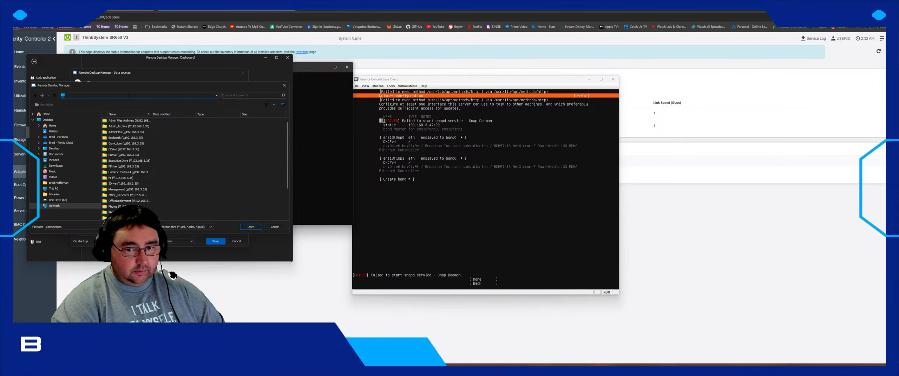
{"action": "type", "text": "\\\\"}
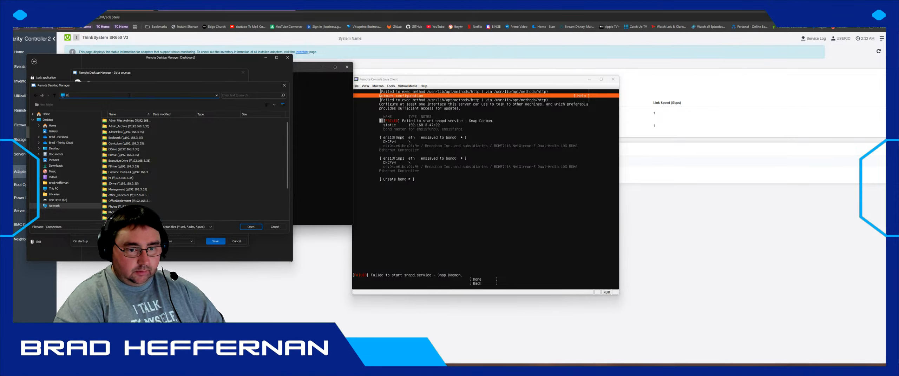
{"action": "type", "text": "192.168.3."}
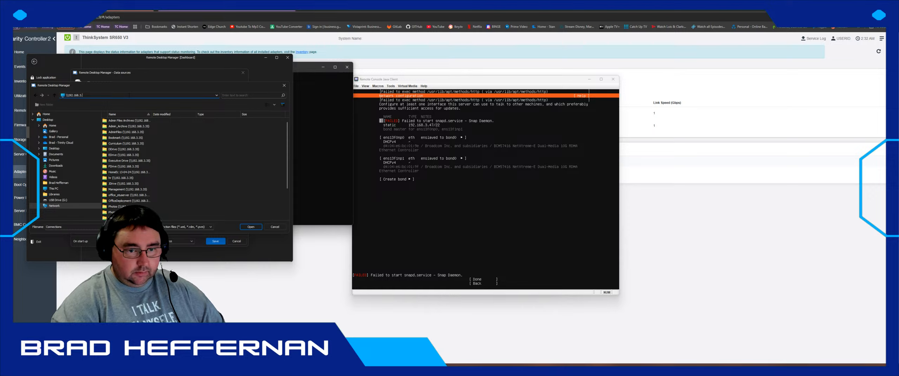
{"action": "type", "text": "35\\"}
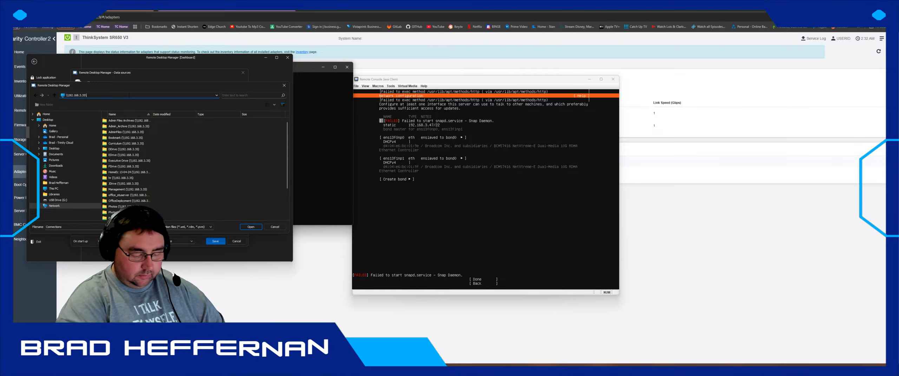
{"action": "type", "text": "ts"}
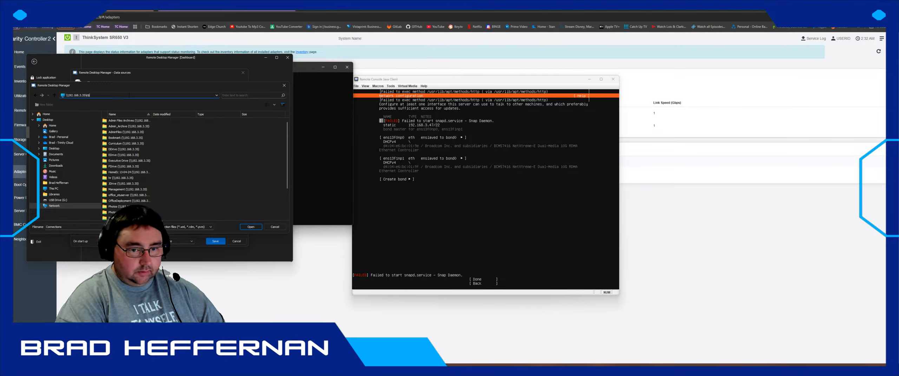
{"action": "key", "text": "Return"}
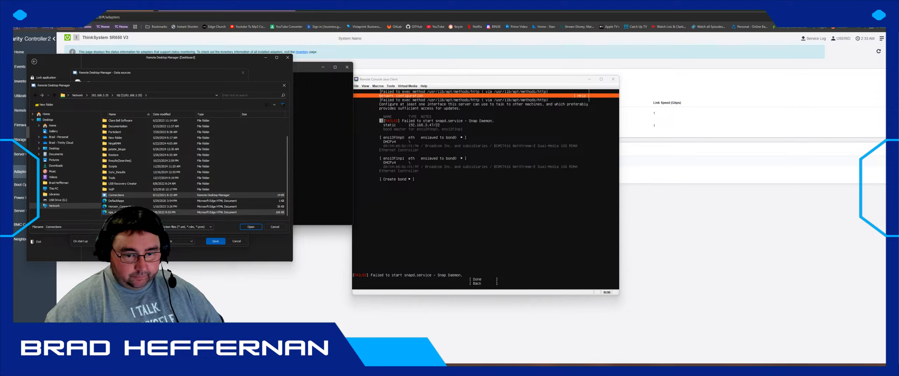
{"action": "left_click", "coordinate": [133, 207]}
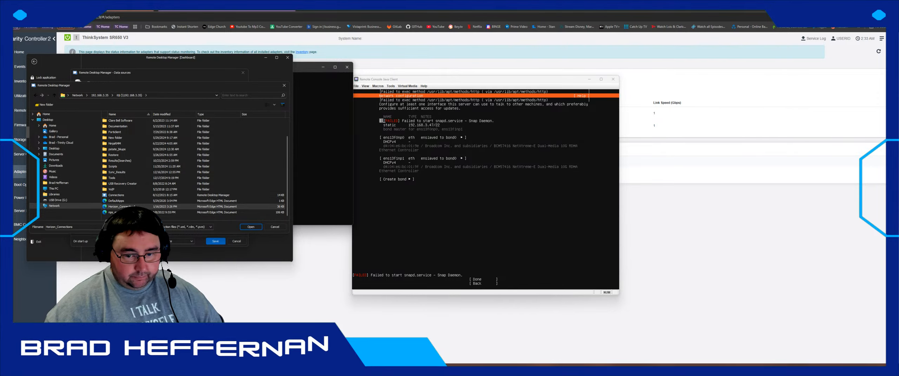
{"action": "left_click", "coordinate": [250, 227]}
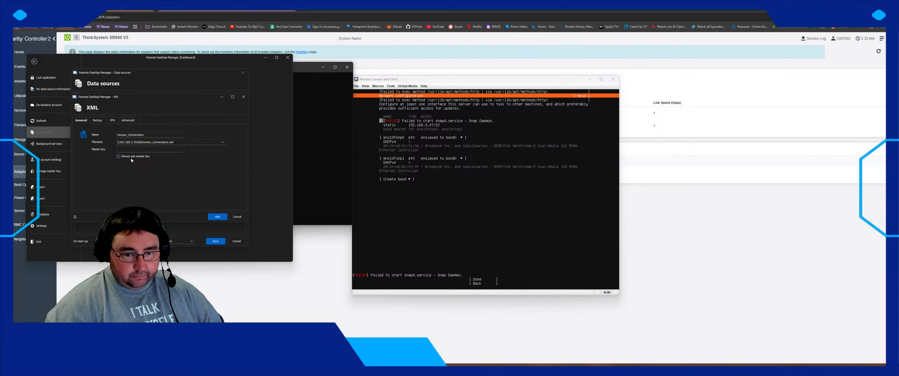
- Paste the master key and add the Horizon_Connections data source
{"action": "left_click", "coordinate": [144, 150]}
{"action": "key", "text": "ctrl+v"}
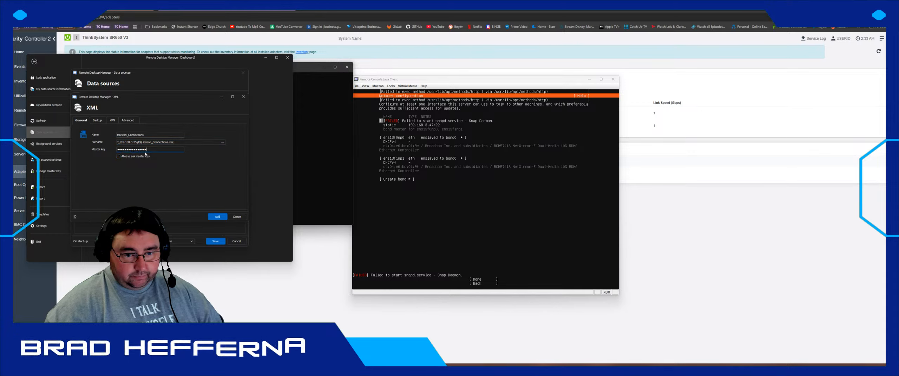
{"action": "left_click", "coordinate": [217, 217]}
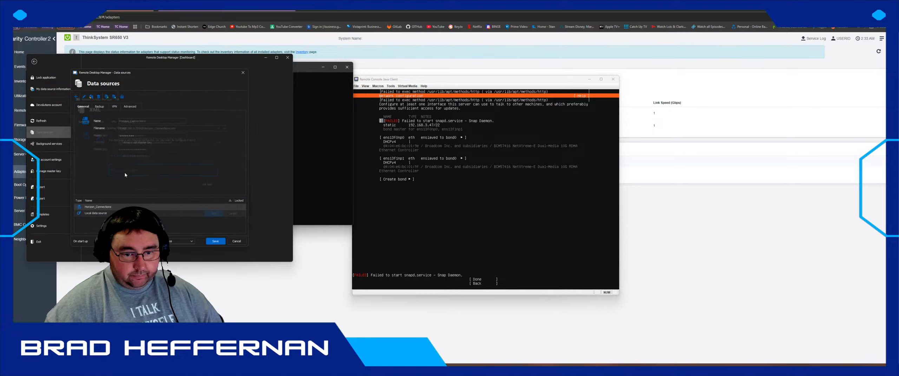
- Delete the Local data source and save the data source changes
{"action": "left_click", "coordinate": [104, 213]}
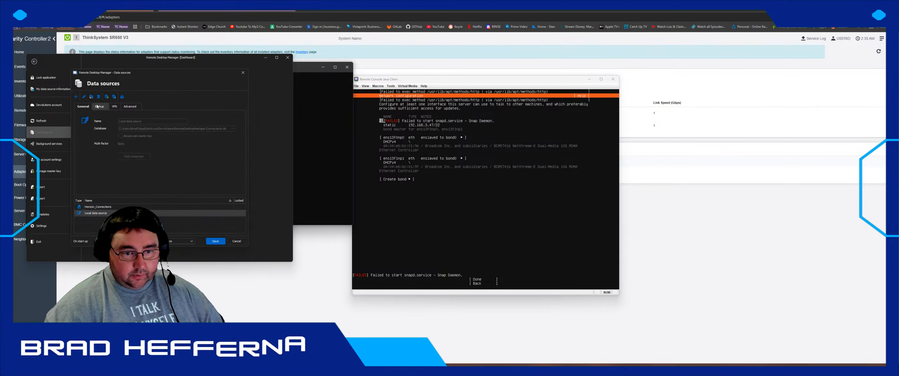
{"action": "left_click", "coordinate": [98, 97]}
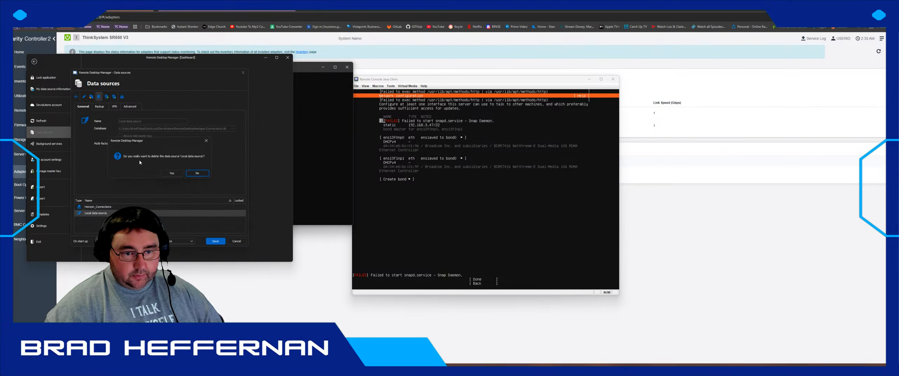
{"action": "left_click", "coordinate": [172, 173]}
{"action": "left_click", "coordinate": [214, 241]}
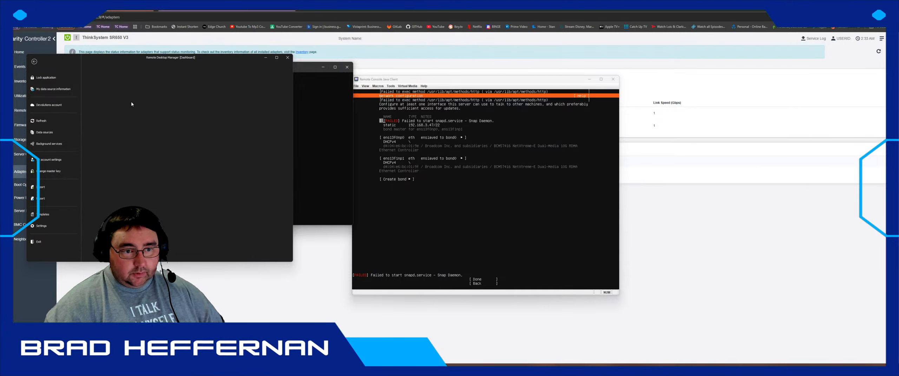
- Expand the Horizon folder, maximize the window, and show HCS-DC02's details
{"action": "left_click", "coordinate": [35, 91]}
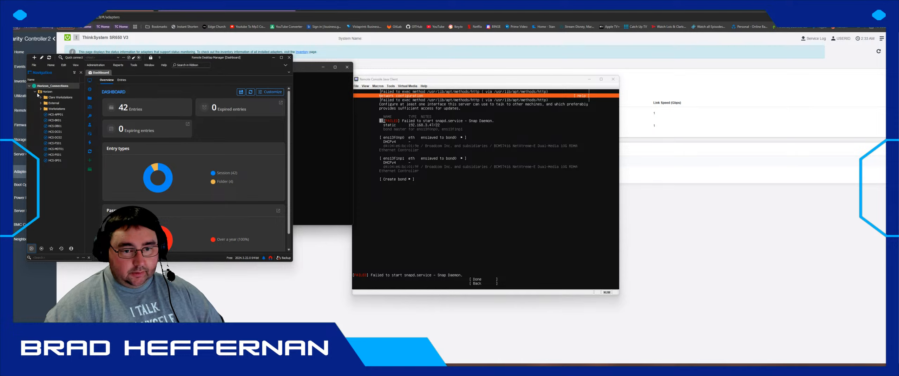
{"action": "left_click", "coordinate": [281, 58]}
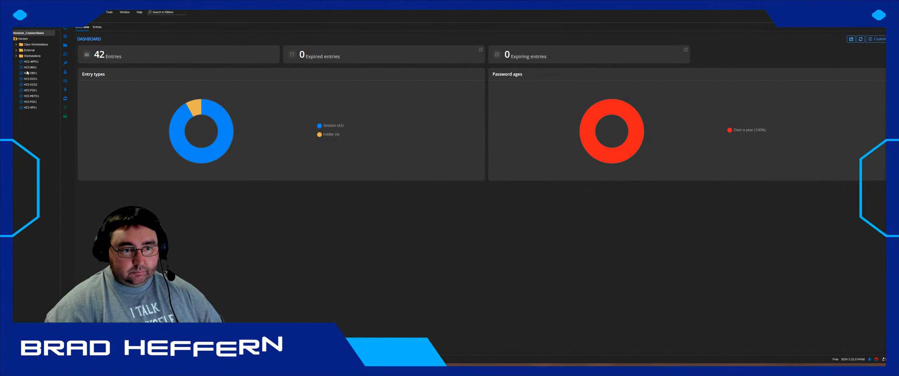
{"action": "left_click", "coordinate": [30, 84]}
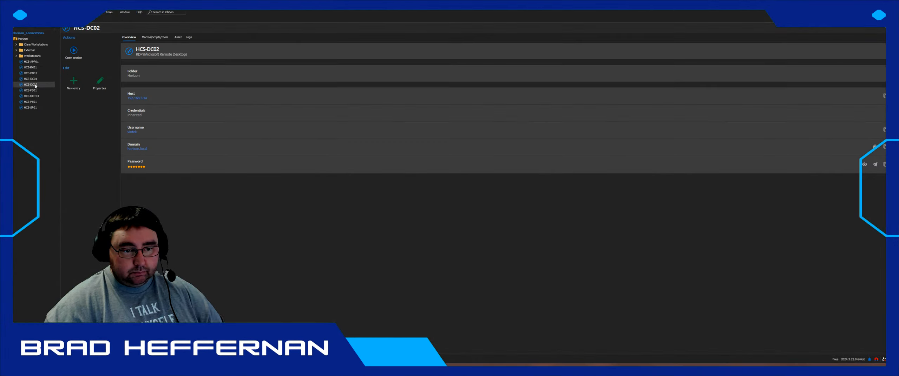
- Open an RDP session to HCS-DC02 and launch DNS Manager on it
{"action": "double_click", "coordinate": [35, 85]}
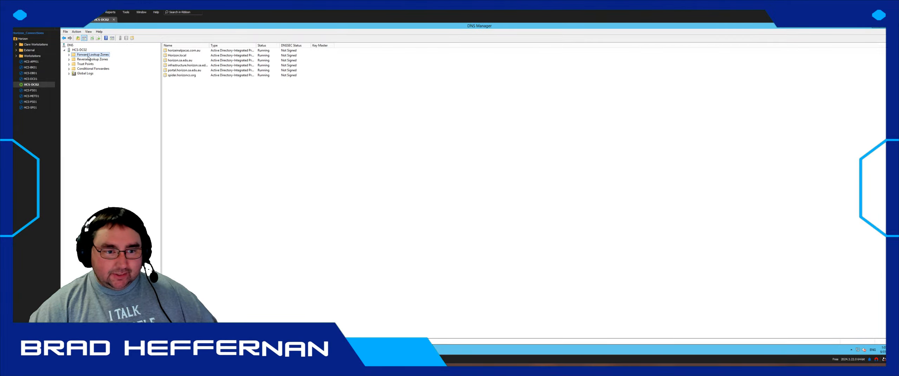
- Expand Forward Lookup Zones and show the Horizon.local zone's host records
{"action": "left_click", "coordinate": [69, 55]}
{"action": "left_click", "coordinate": [90, 64]}
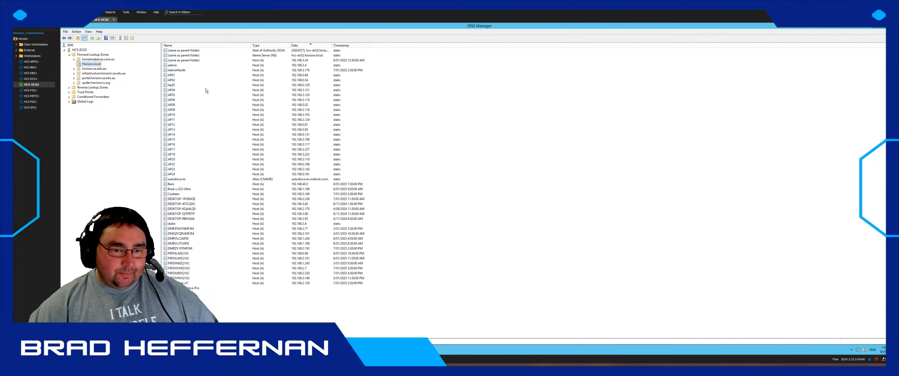
{"action": "left_click", "coordinate": [183, 164]}
{"action": "scroll", "coordinate": [274, 151], "scroll_direction": "down", "scroll_amount": 5}
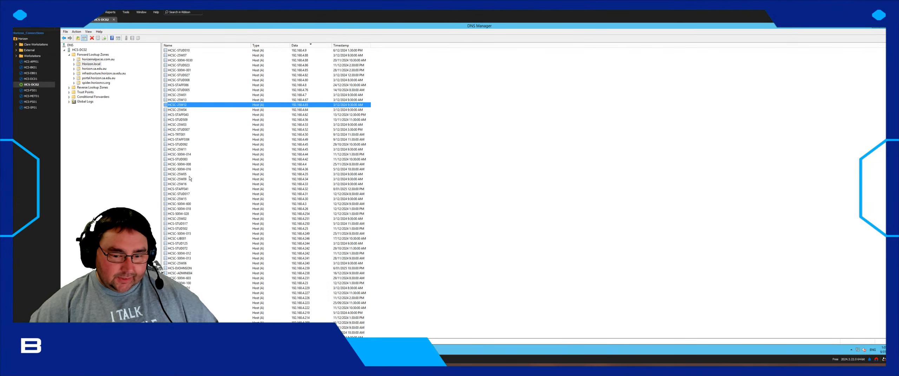
{"action": "scroll", "coordinate": [275, 150], "scroll_direction": "up", "scroll_amount": 5}
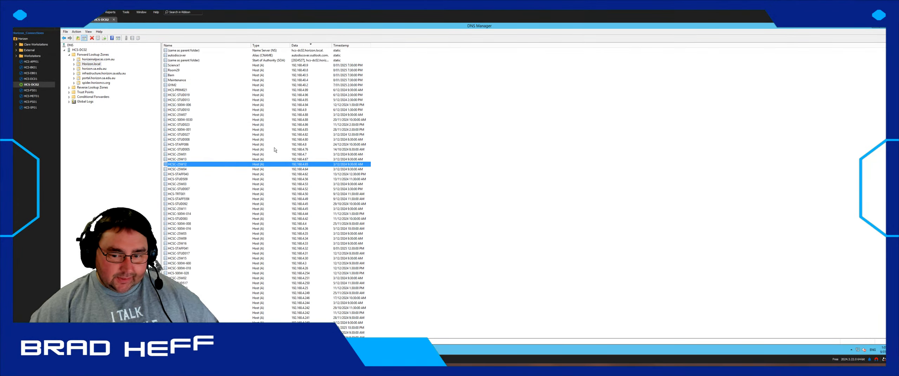
- Sort records by IP, check 192.168.3.43, .46 and .49, then launch the DHCP console
{"action": "left_click", "coordinate": [310, 46]}
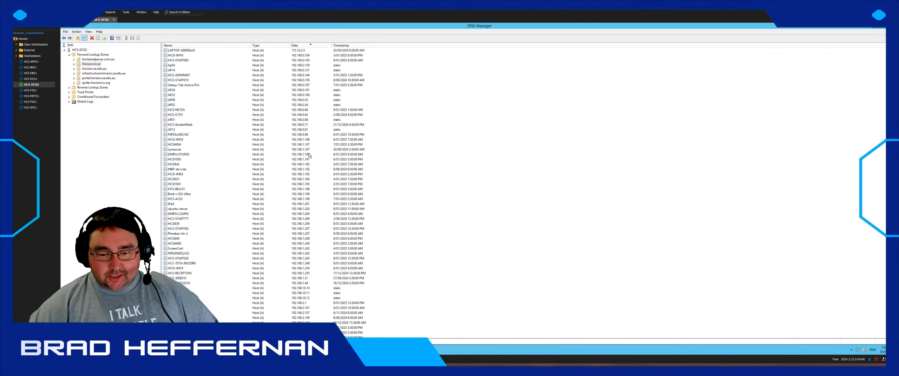
{"action": "scroll", "coordinate": [307, 183], "scroll_direction": "down", "scroll_amount": 20}
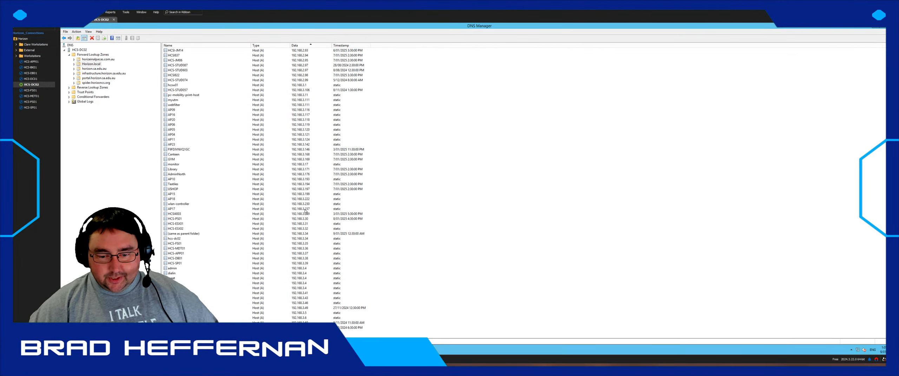
{"action": "scroll", "coordinate": [306, 211], "scroll_direction": "down", "scroll_amount": 5}
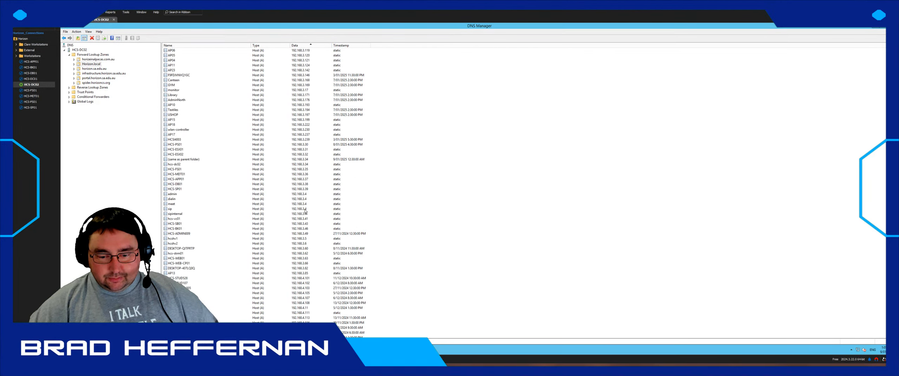
{"action": "left_click", "coordinate": [303, 228]}
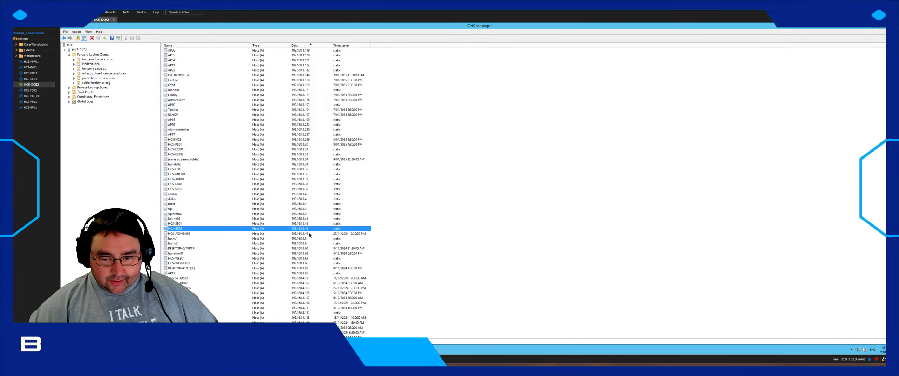
{"action": "left_click", "coordinate": [306, 235]}
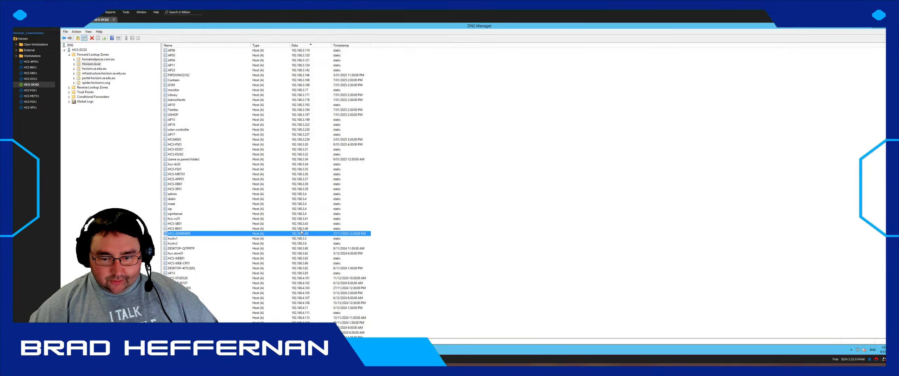
{"action": "left_click", "coordinate": [300, 229]}
{"action": "left_click", "coordinate": [300, 224]}
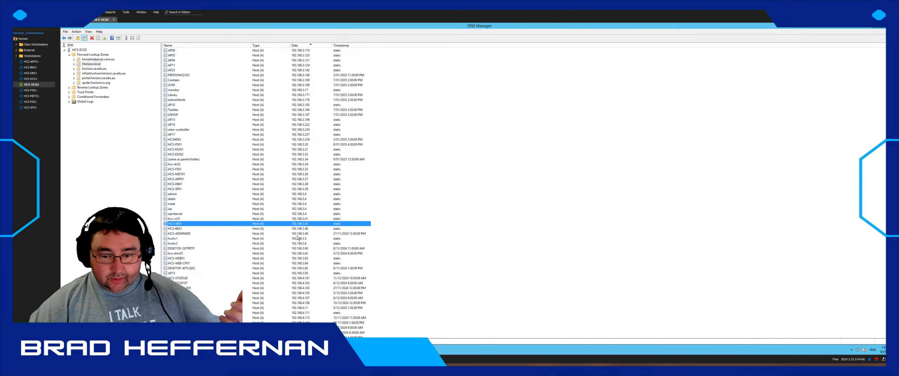
{"action": "left_click", "coordinate": [299, 233]}
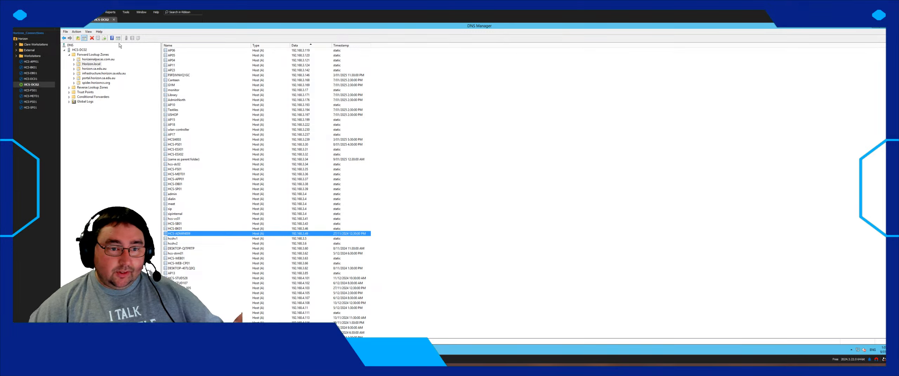
{"action": "key", "text": "super+r"}
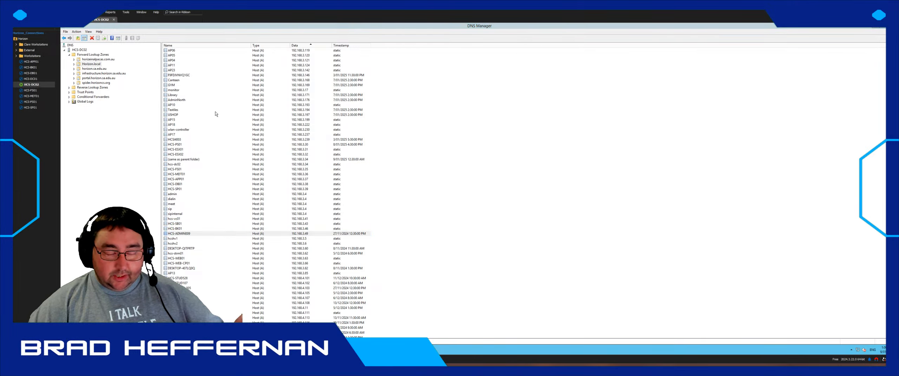
{"action": "key", "text": "Return"}
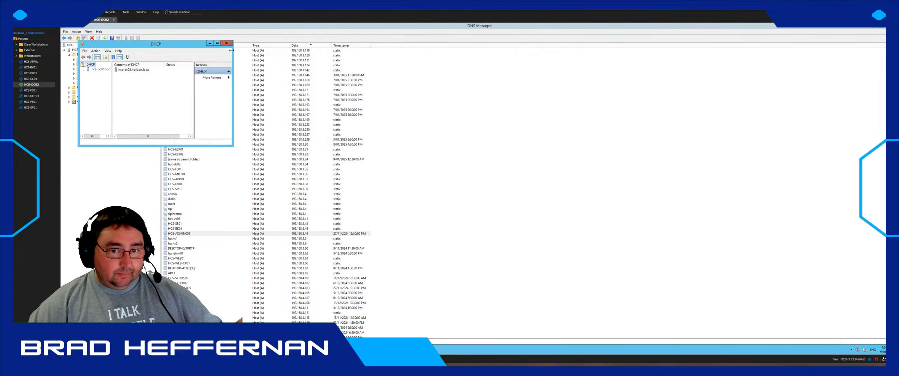
- Maximize DHCP and open the Scope [192.168.0.0] Data address leases
{"action": "left_click", "coordinate": [217, 43]}
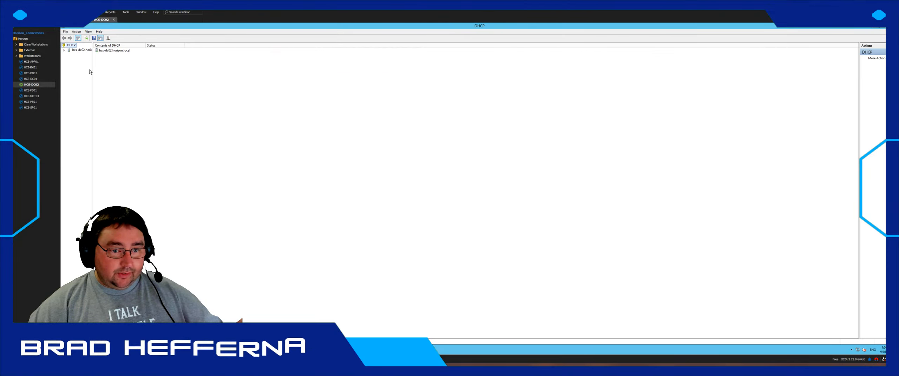
{"action": "left_click_drag", "start_coordinate": [92, 72], "coordinate": [145, 71]}
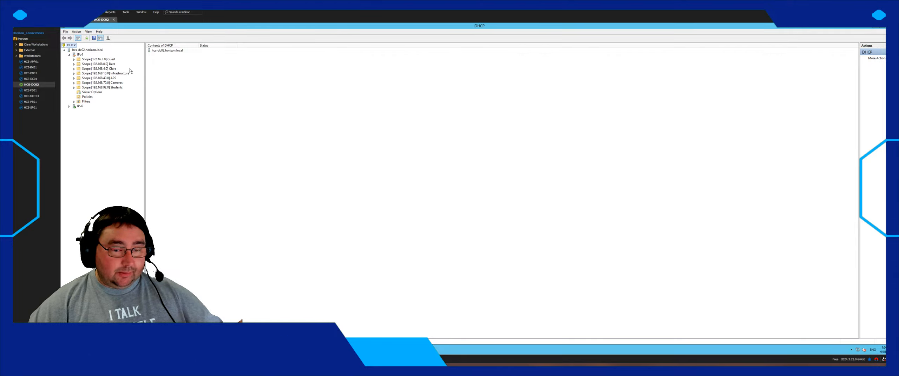
{"action": "double_click", "coordinate": [102, 64]}
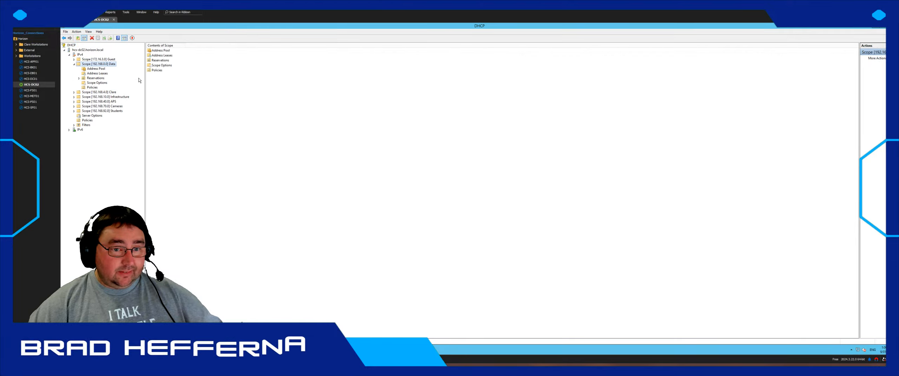
{"action": "left_click", "coordinate": [106, 75]}
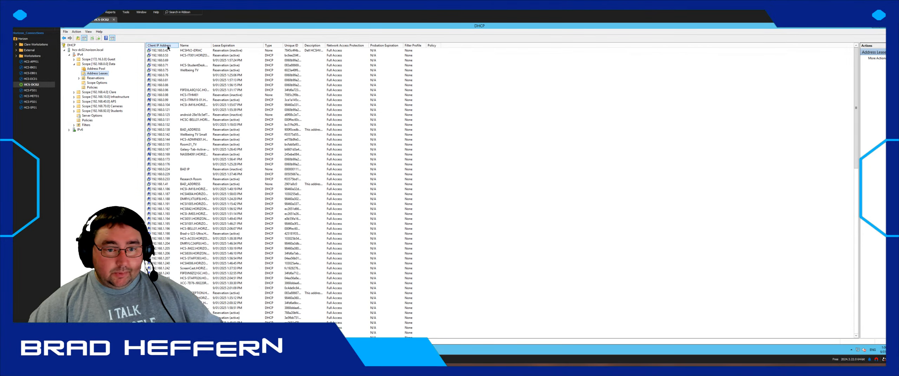
- Check the leases for 192.168.3.43, .49 and .52, then close the HCS-DC02 session
{"action": "scroll", "coordinate": [169, 169], "scroll_direction": "down", "scroll_amount": 20}
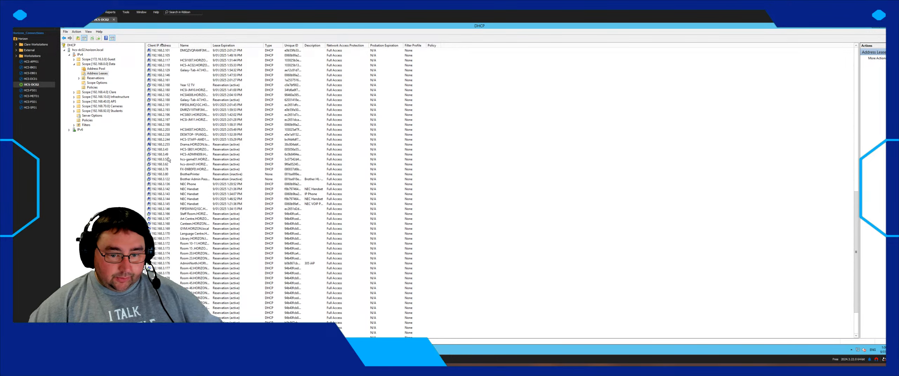
{"action": "left_click", "coordinate": [175, 155]}
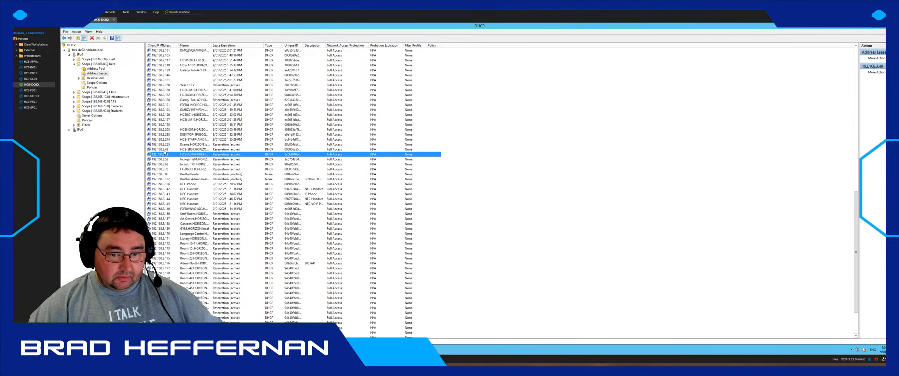
{"action": "left_click", "coordinate": [182, 150]}
{"action": "left_click", "coordinate": [183, 160]}
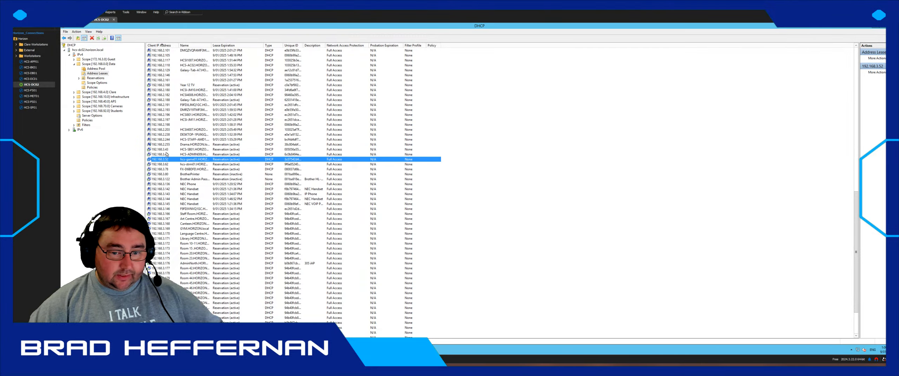
{"action": "left_click", "coordinate": [184, 150]}
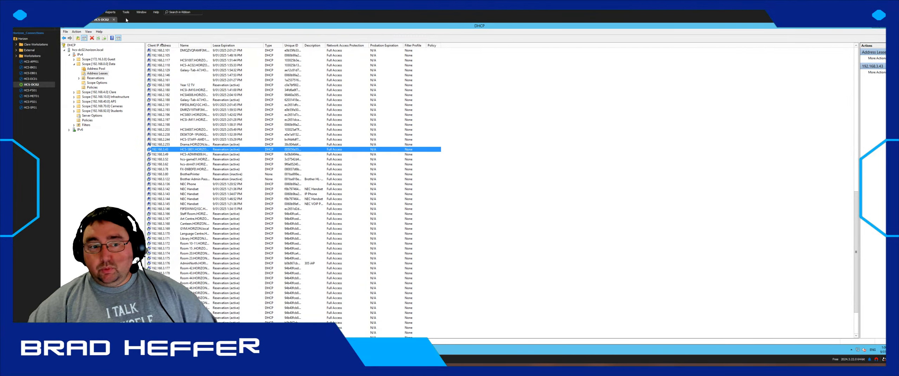
{"action": "left_click", "coordinate": [114, 20]}
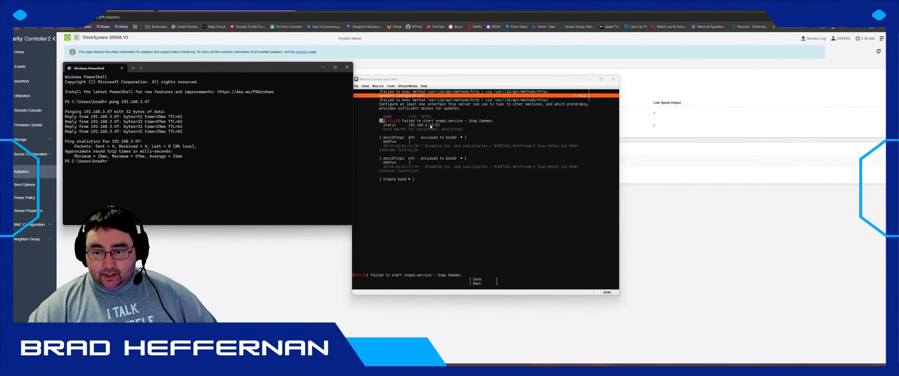
- Change ens13f0np0's IPv4 Method from Automatic (DHCP) to Manual via Edit IPv4
{"action": "left_click", "coordinate": [404, 144]}
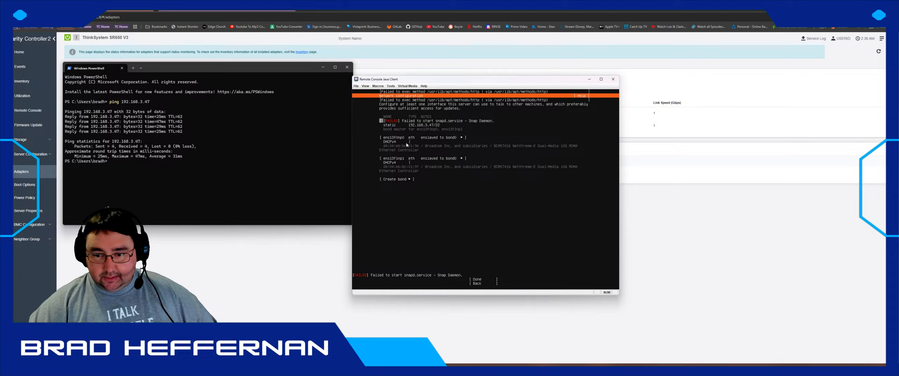
{"action": "key", "text": "Down"}
{"action": "key", "text": "Down"}
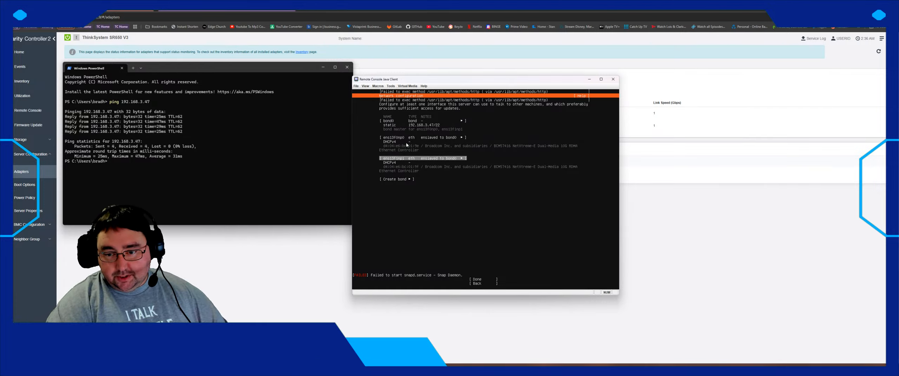
{"action": "key", "text": "Up"}
{"action": "key", "text": "Return"}
{"action": "key", "text": "Down"}
{"action": "key", "text": "Down"}
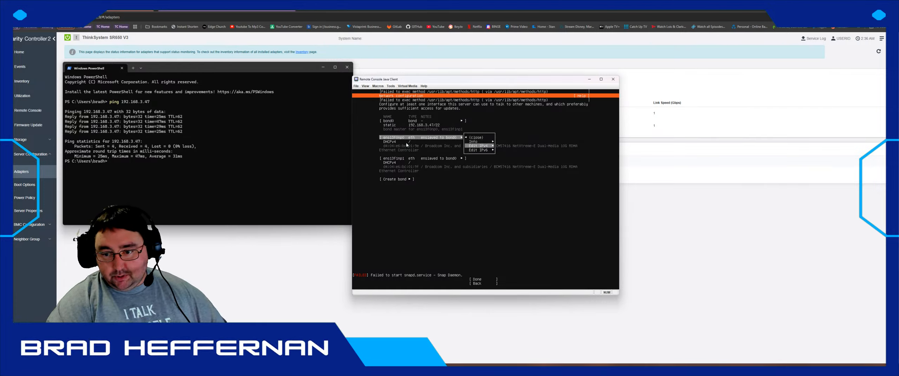
{"action": "key", "text": "Return"}
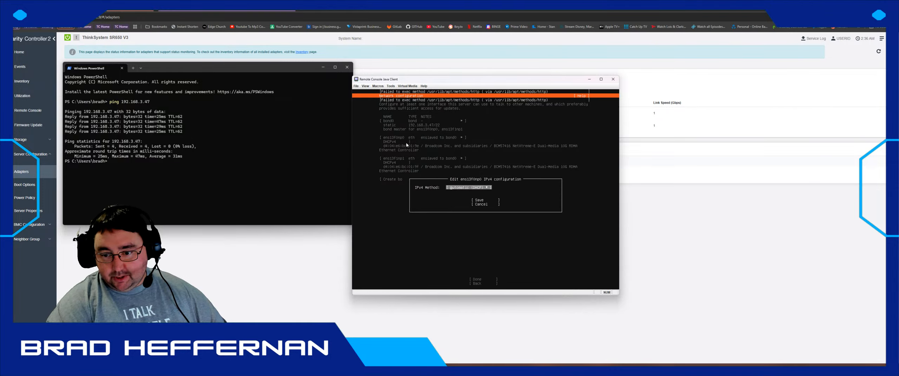
{"action": "key", "text": "Return"}
{"action": "key", "text": "Down"}
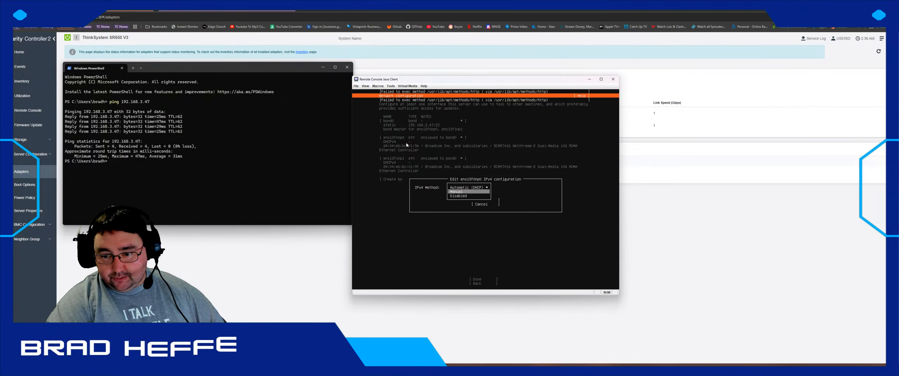
{"action": "key", "text": "Return"}
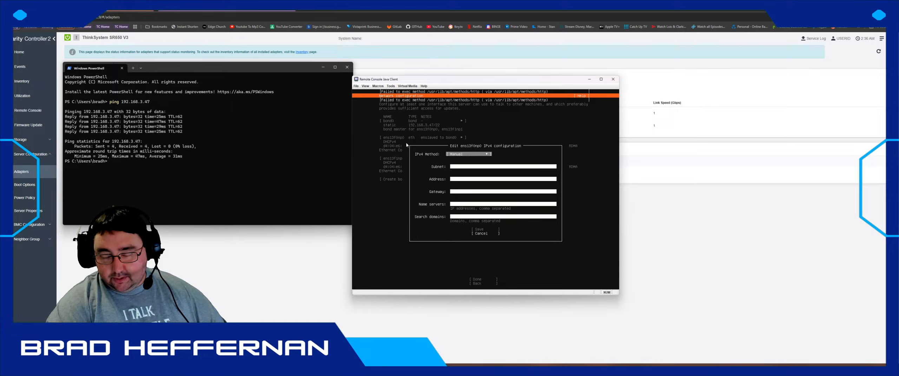
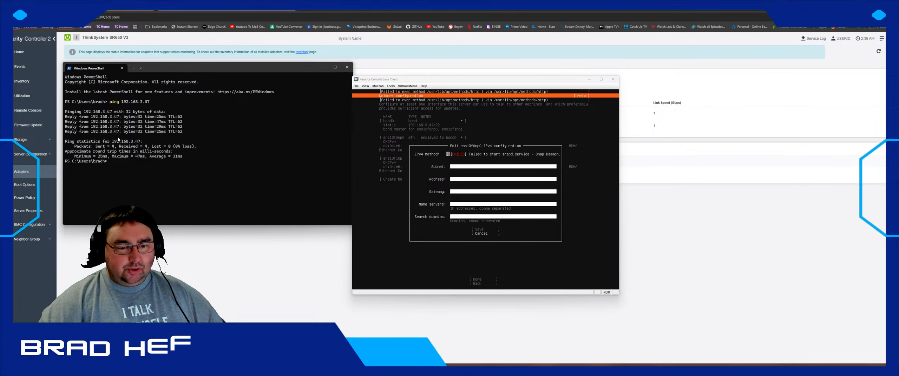
- End the PuTTY session to the switch at 192.168.60.11
{"action": "key", "text": "alt+Tab"}
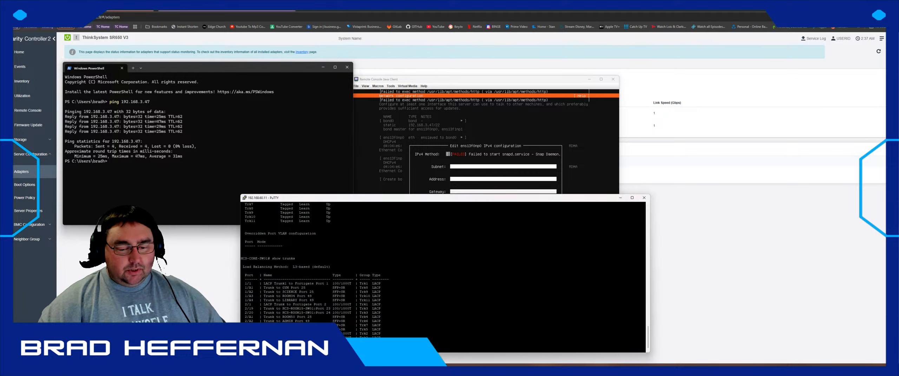
{"action": "left_click", "coordinate": [644, 197]}
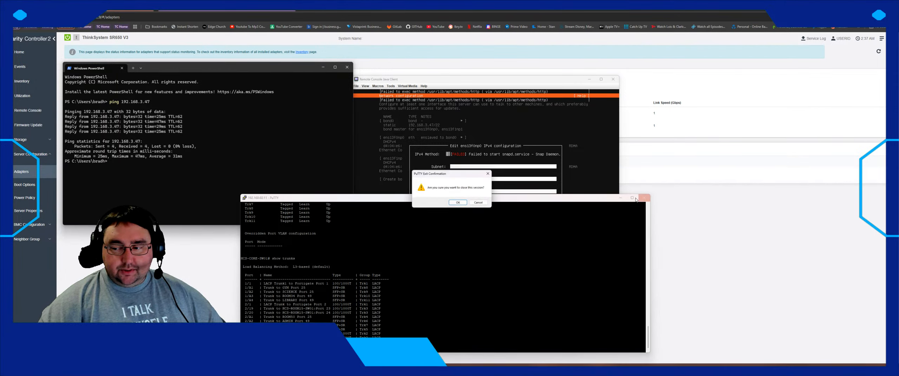
{"action": "left_click", "coordinate": [455, 204]}
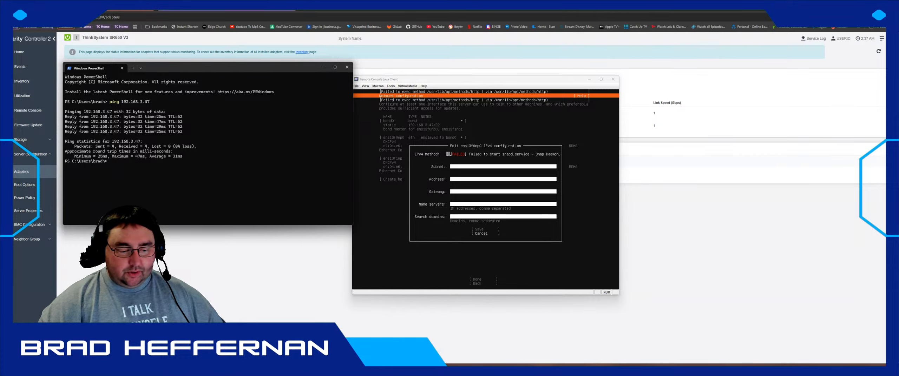
- Launch PuTTY and open a connection to 192.168.3.3
{"action": "key", "text": "super"}
{"action": "type", "text": "putty"}
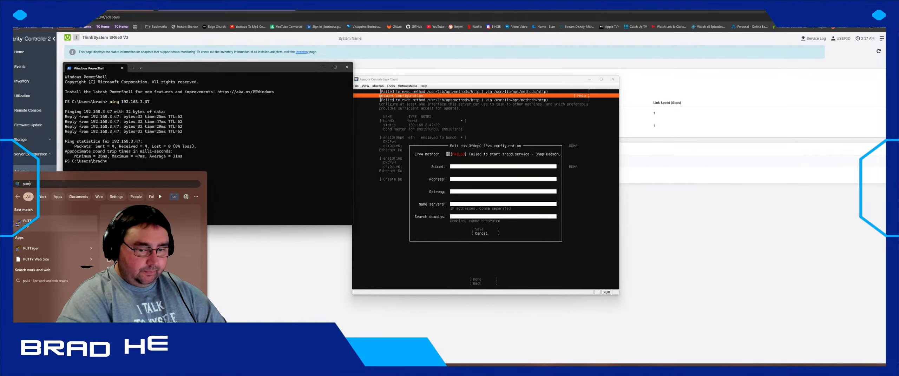
{"action": "left_click", "coordinate": [67, 223]}
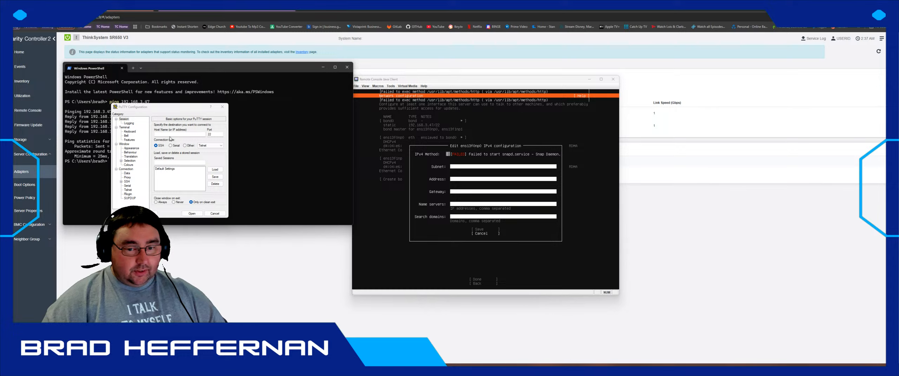
{"action": "type", "text": ".168.3.3"}
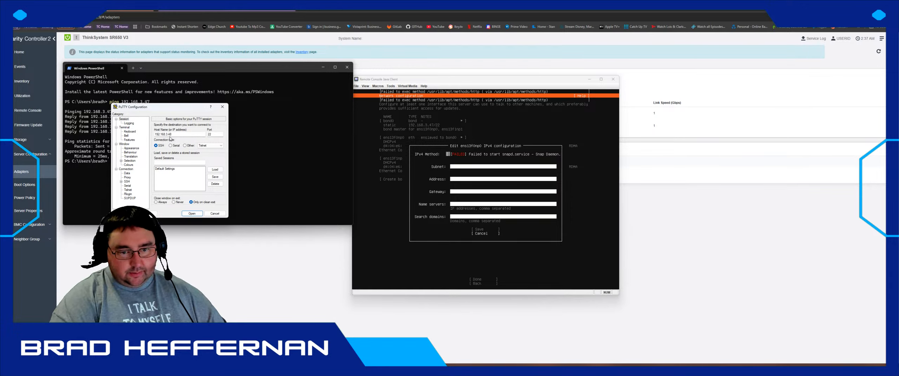
{"action": "left_click", "coordinate": [185, 215]}
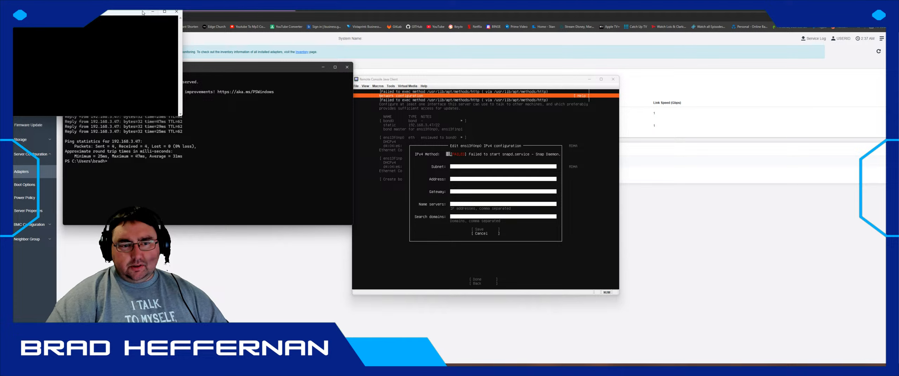
- Close the blank 192.168.3.3 terminal session
{"action": "left_click_drag", "start_coordinate": [142, 12], "coordinate": [245, 84]}
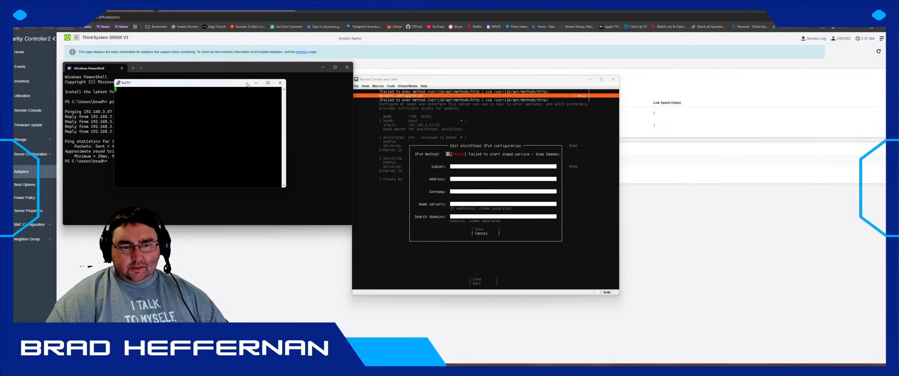
{"action": "left_click", "coordinate": [280, 82]}
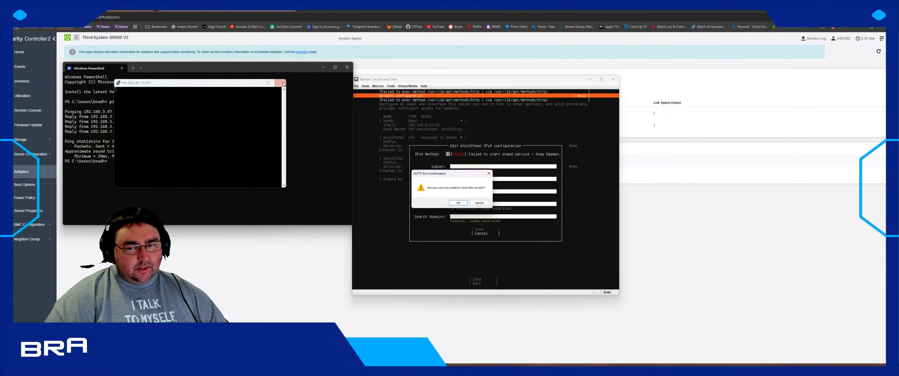
{"action": "left_click", "coordinate": [459, 204]}
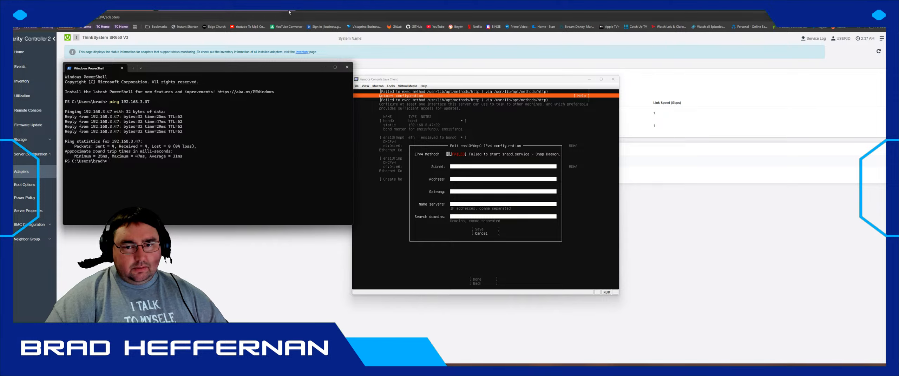
- Enter 192.168.3.467 in a new browser tab
{"action": "left_click", "coordinate": [303, 10]}
{"action": "type", "text": "192.168"}
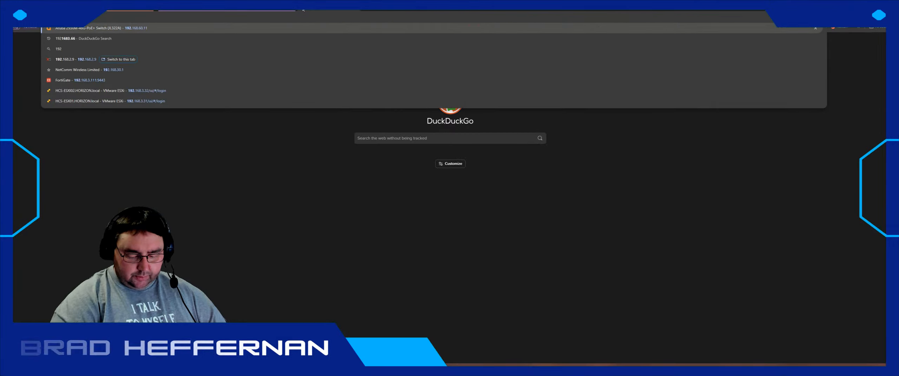
{"action": "type", "text": ".3.467"}
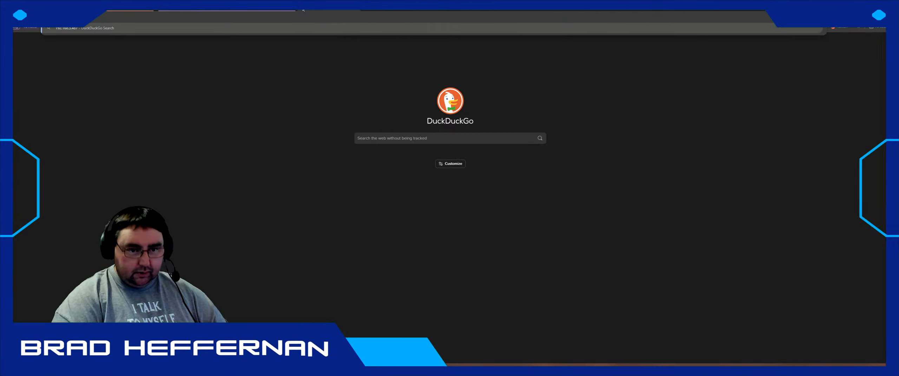
{"action": "key", "text": "Return"}
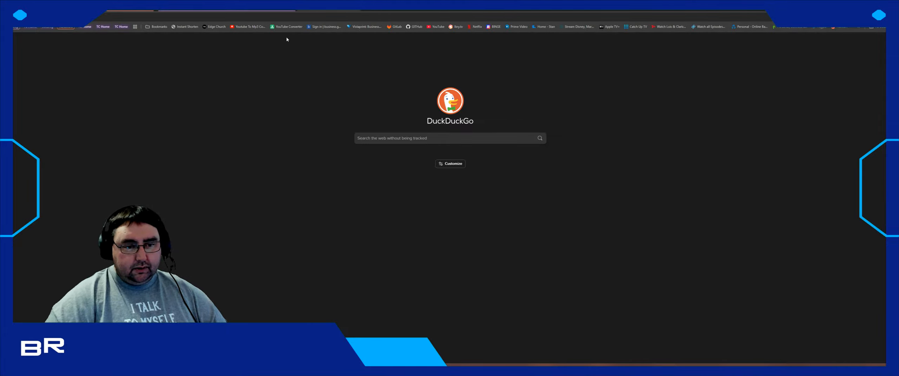
- Open a new PowerShell terminal and ping 192.168.3.48
{"action": "right_click", "coordinate": [8, 370]}
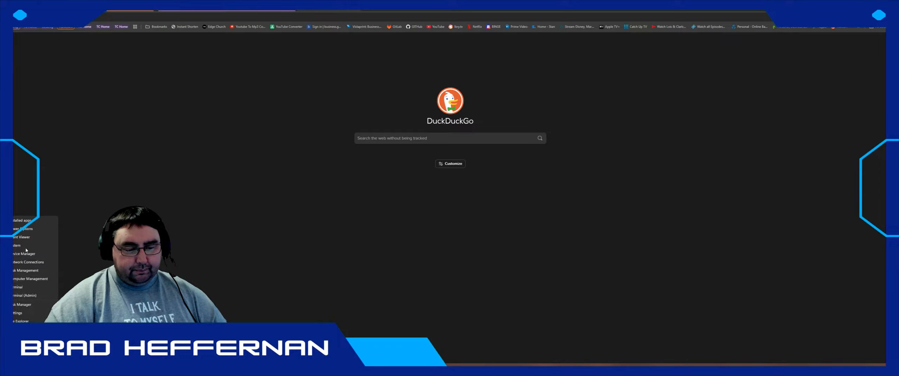
{"action": "left_click", "coordinate": [29, 293]}
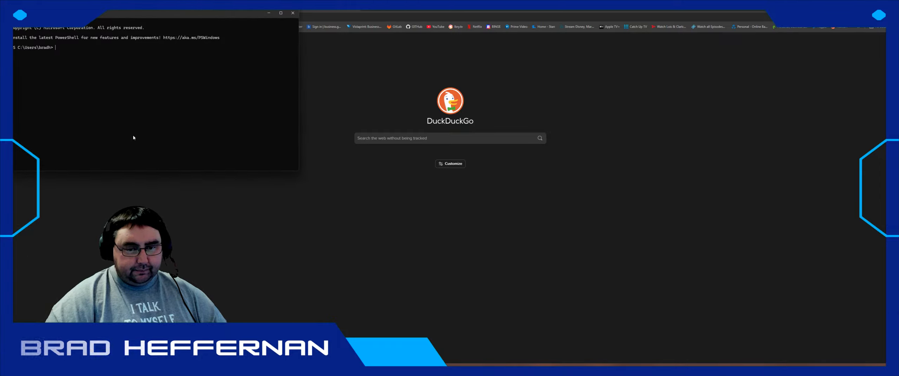
{"action": "left_click_drag", "start_coordinate": [126, 24], "coordinate": [257, 110]}
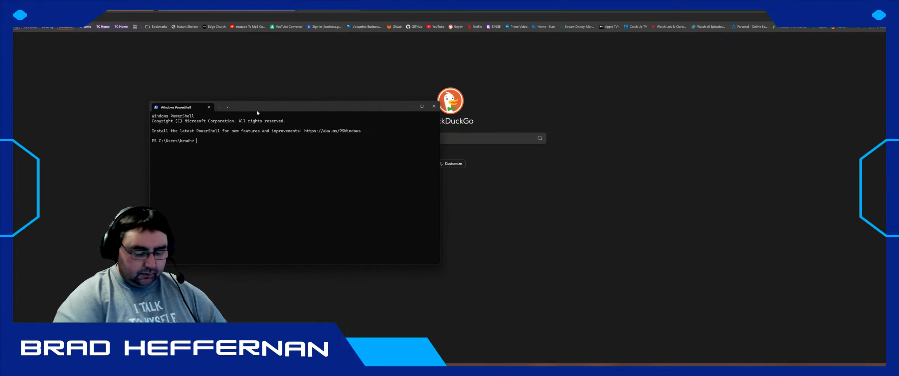
{"action": "type", "text": "ping 192.1"}
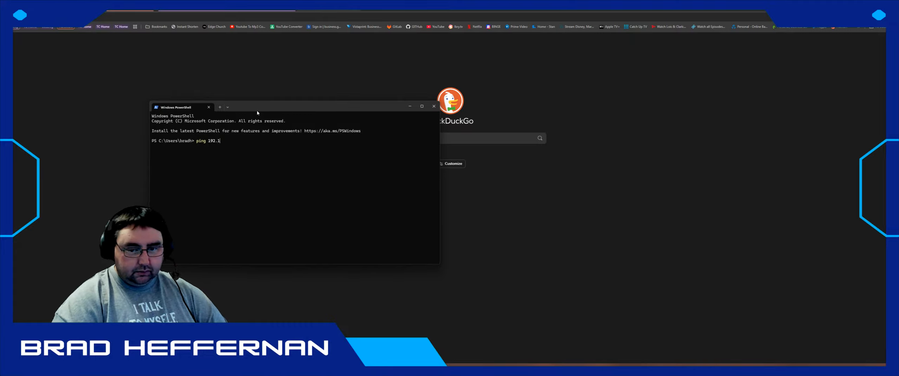
{"action": "type", "text": "68.3.48"}
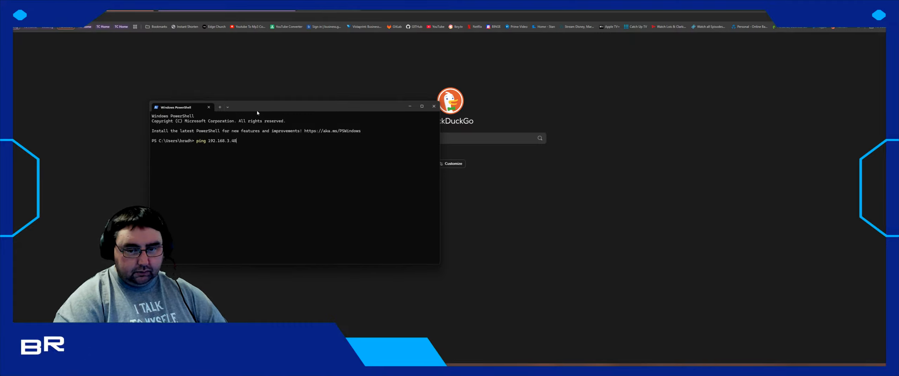
{"action": "key", "text": "Return"}
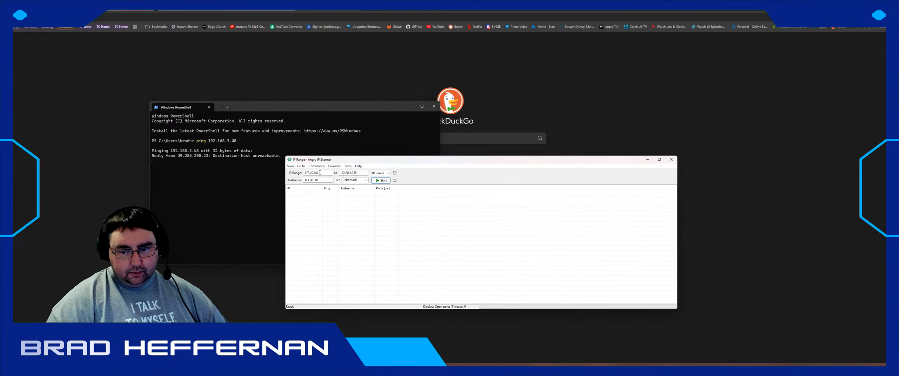
- Start an Angry IP Scanner scan from 192.168.0.0 to 192.168.3.254, then minimise the scanner
{"action": "double_click", "coordinate": [320, 172]}
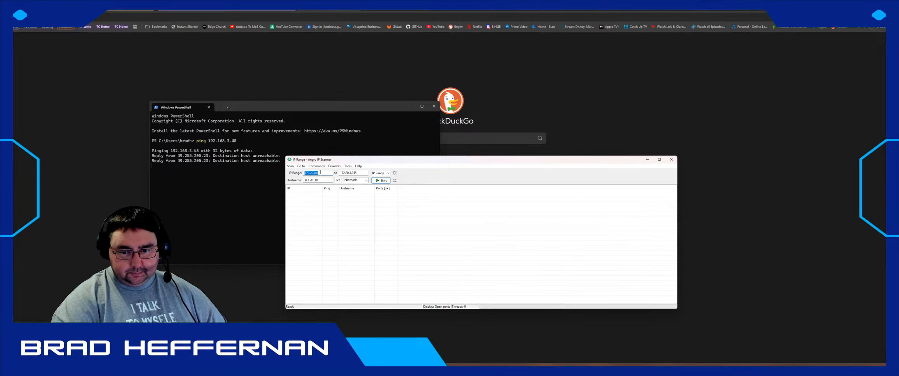
{"action": "type", "text": "192.168"}
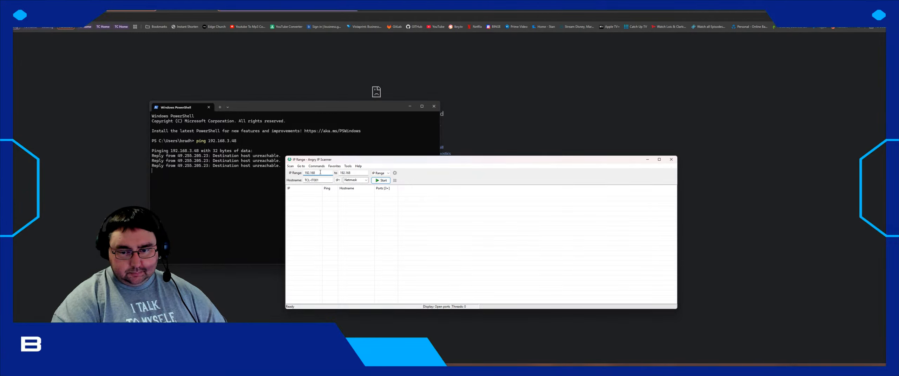
{"action": "type", "text": ".0.0"}
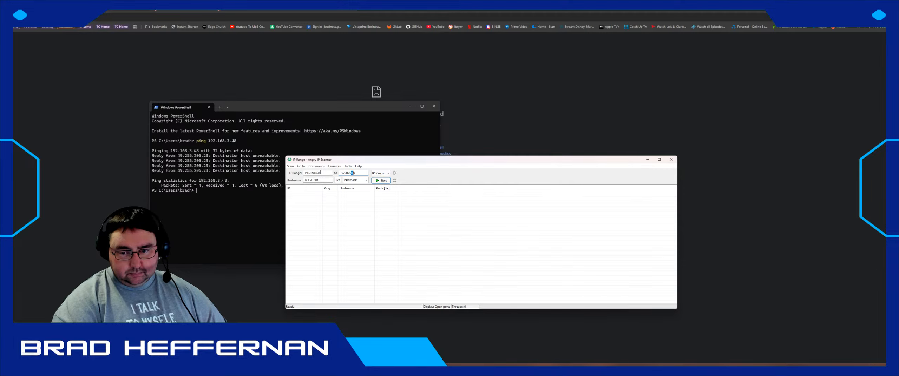
{"action": "key", "text": "shift+Right"}
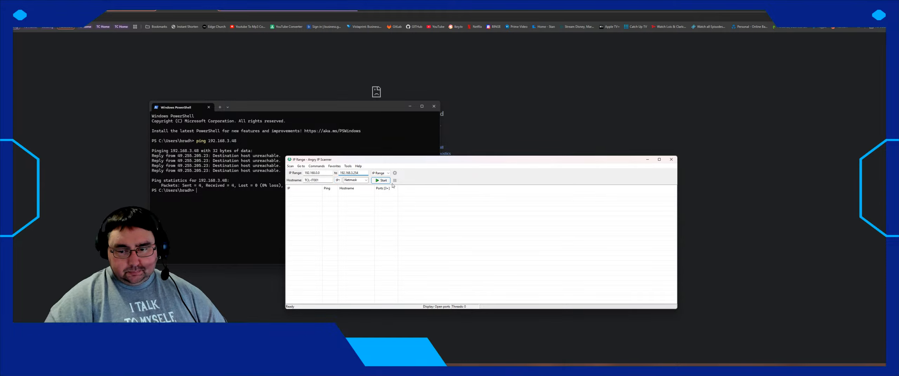
{"action": "left_click", "coordinate": [381, 181]}
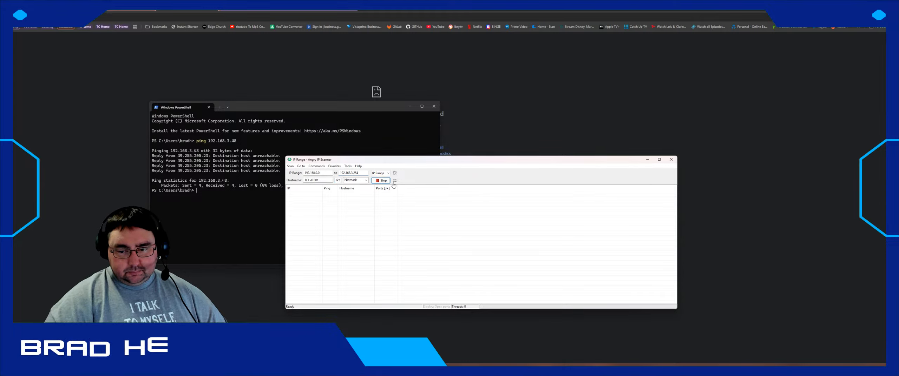
{"action": "left_click", "coordinate": [648, 160]}
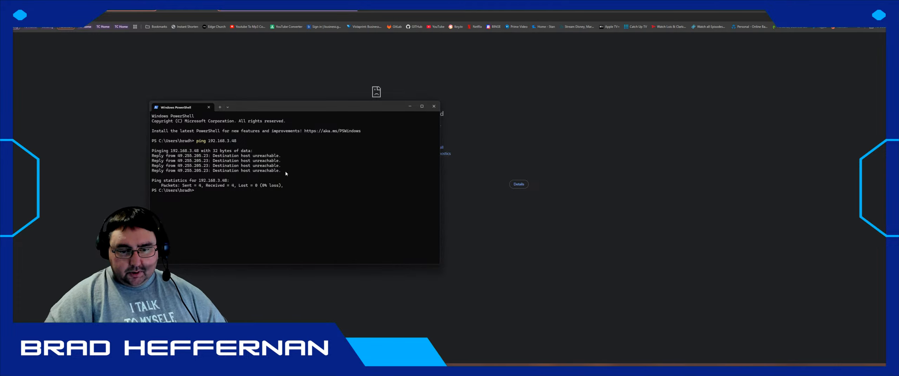
- Move PowerShell aside and enter 192.168.0.1 in a new browser tab
{"action": "left_click_drag", "start_coordinate": [270, 108], "coordinate": [208, 94]}
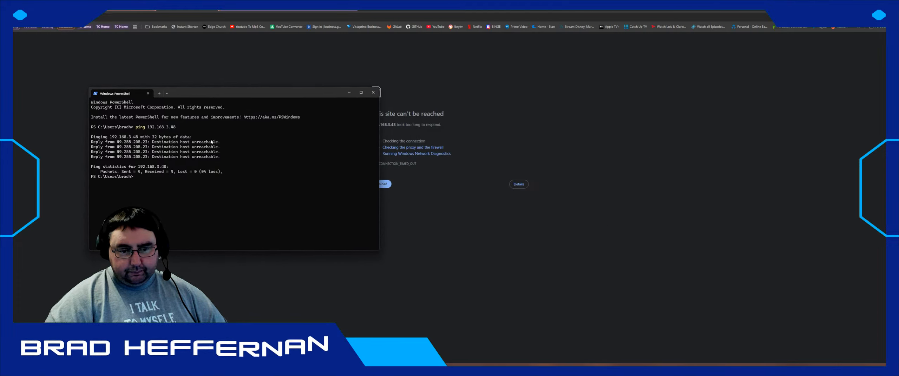
{"action": "left_click", "coordinate": [363, 6]}
{"action": "type", "text": "192.168"}
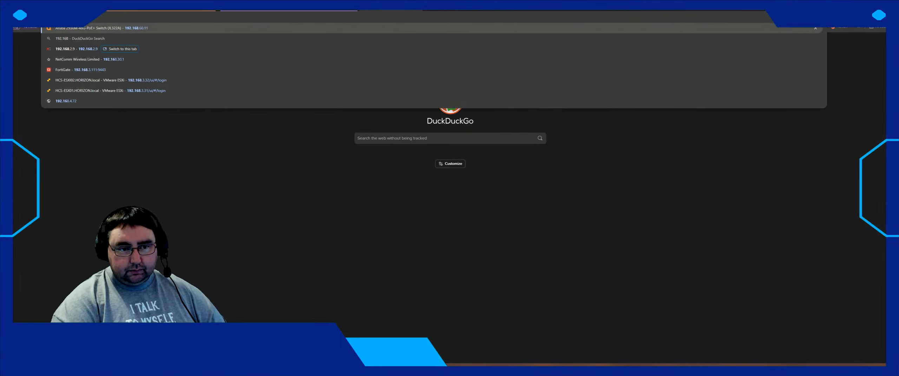
{"action": "type", "text": ".0.1"}
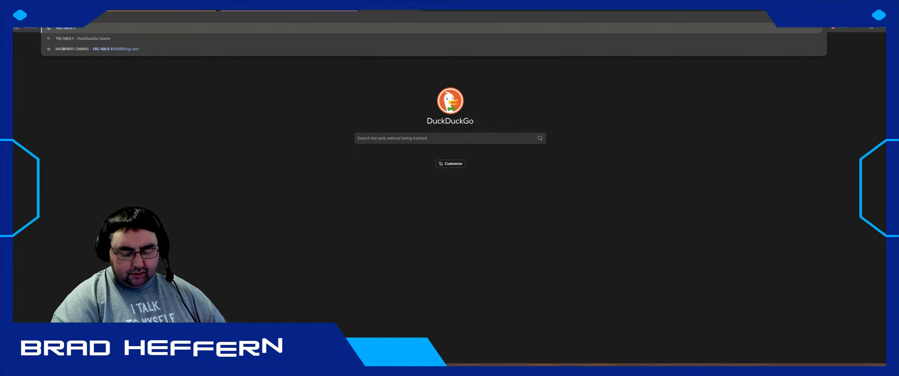
{"action": "key", "text": "Return"}
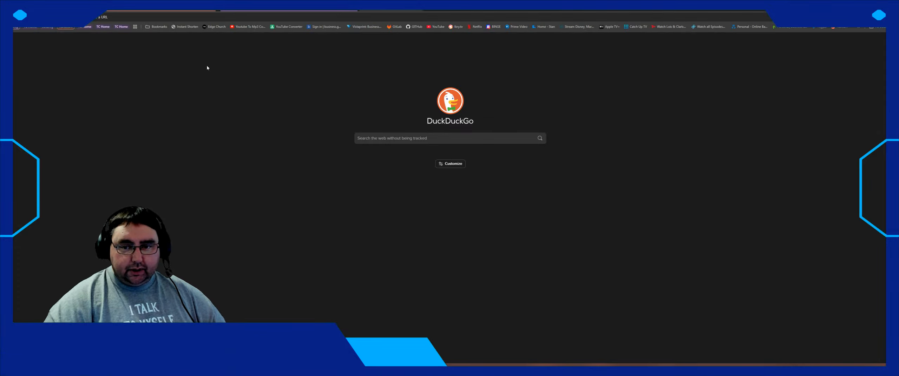
{"action": "left_click", "coordinate": [317, 11]}
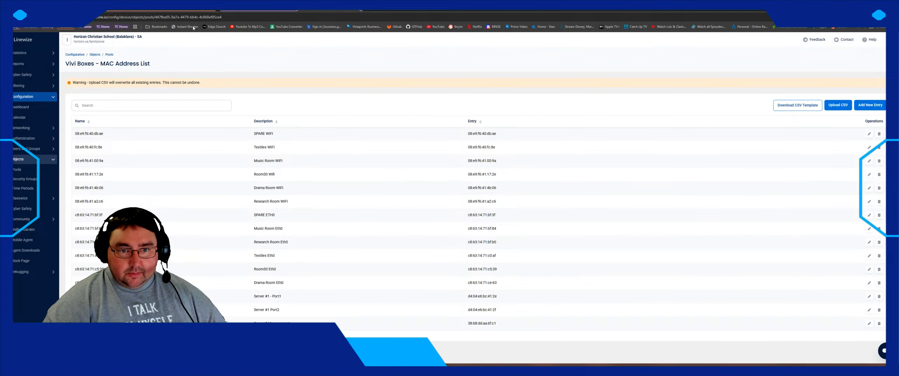
{"action": "left_click", "coordinate": [32, 53]}
{"action": "left_click", "coordinate": [35, 106]}
{"action": "left_click", "coordinate": [30, 115]}
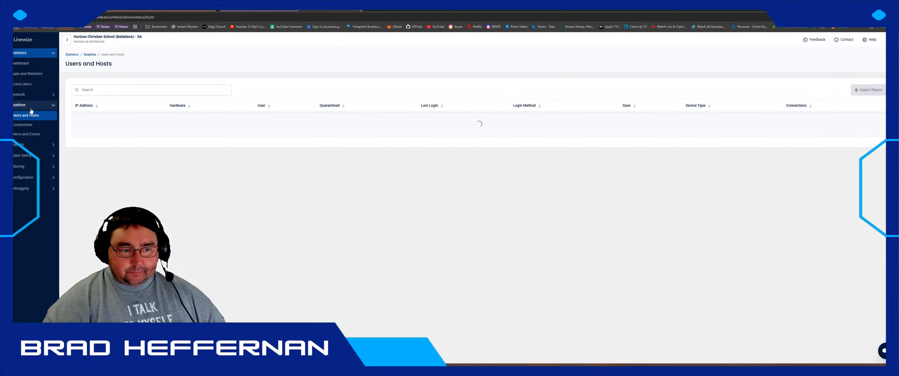
{"action": "left_click", "coordinate": [127, 91]}
{"action": "type", "text": "d4:04:e6:bc:41:2e"}
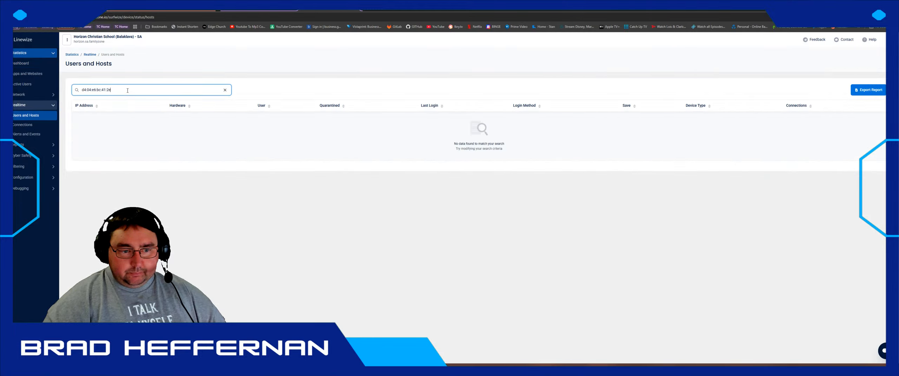
{"action": "key", "text": "shift+Left"}
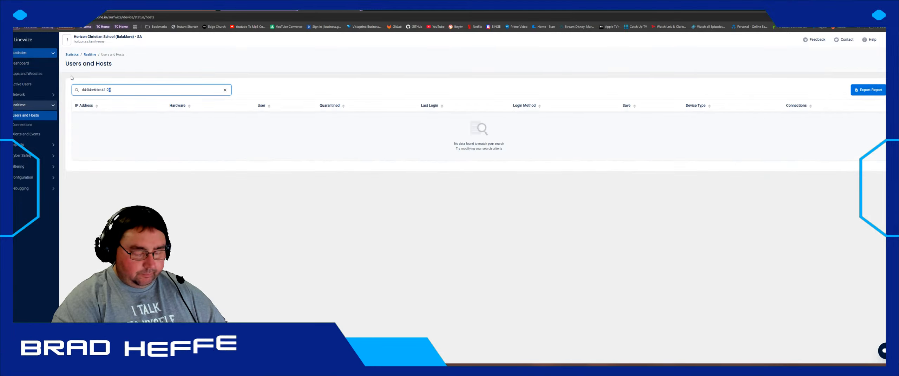
{"action": "type", "text": "f"}
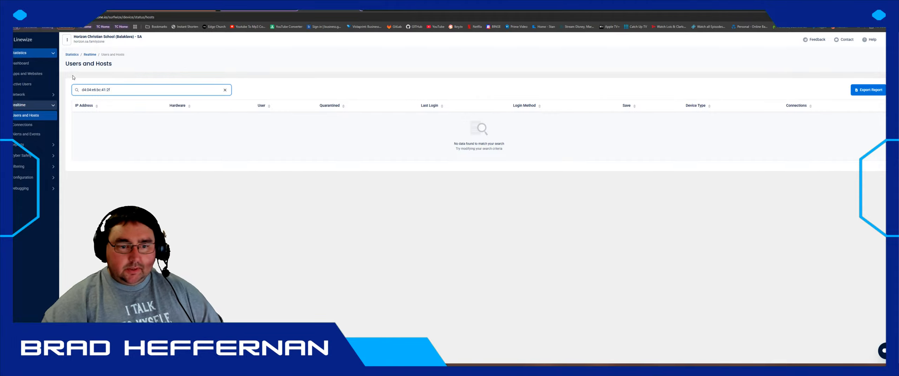
{"action": "left_click", "coordinate": [73, 78]}
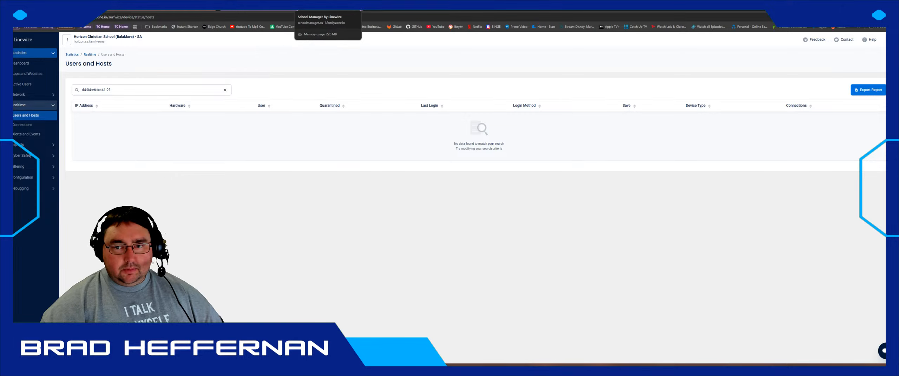
- Show FortiGate's Forward Traffic Log with Disk as the log location
{"action": "left_click", "coordinate": [245, 10]}
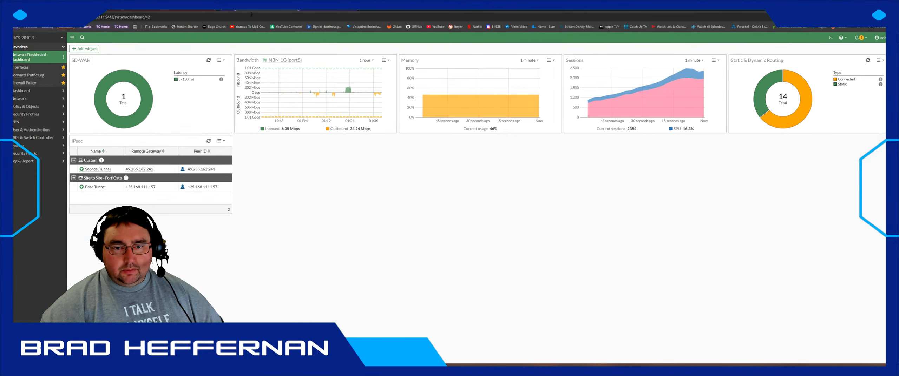
{"action": "left_click", "coordinate": [28, 75]}
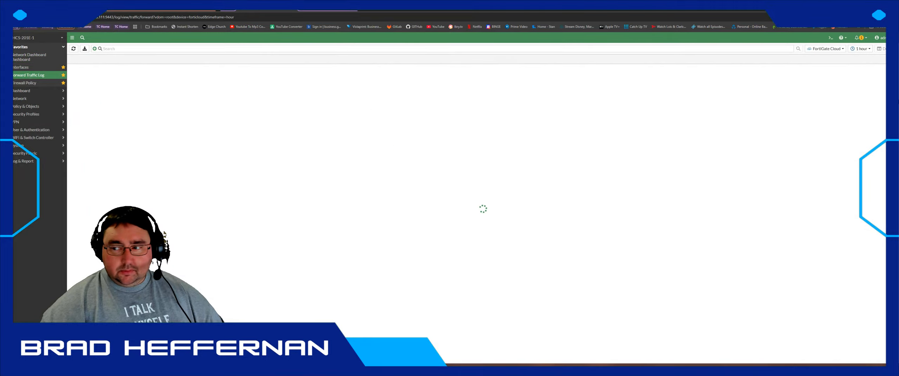
{"action": "left_click", "coordinate": [816, 53]}
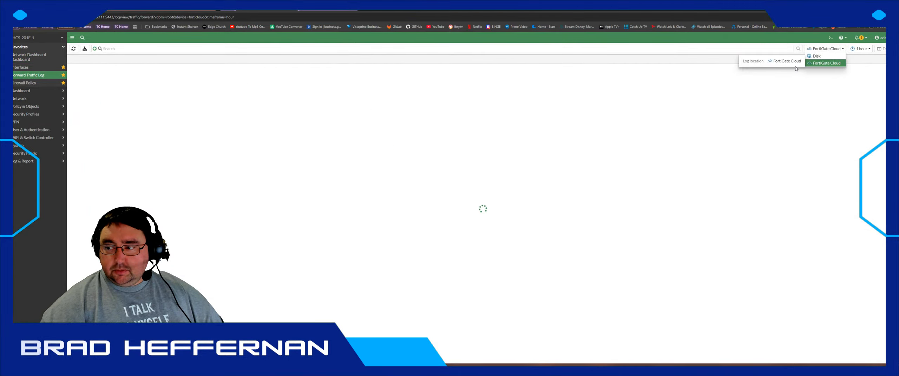
{"action": "left_click", "coordinate": [823, 59]}
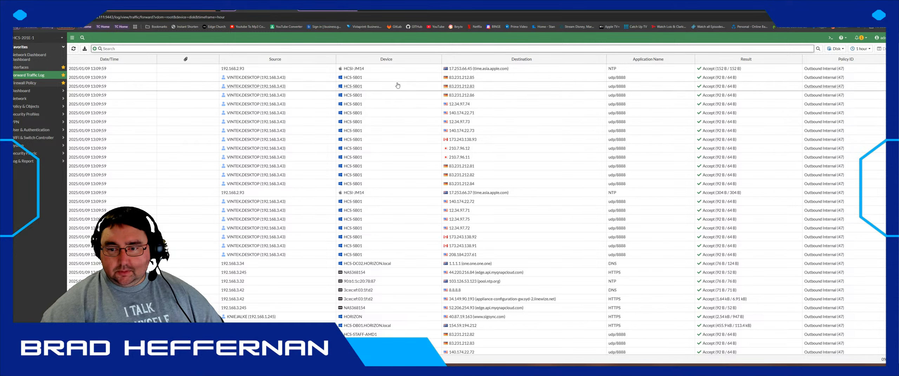
- Find the 192.168.3.28 log entry contacting landscape.canonical.com
{"action": "scroll", "coordinate": [365, 106], "scroll_direction": "down", "scroll_amount": 4}
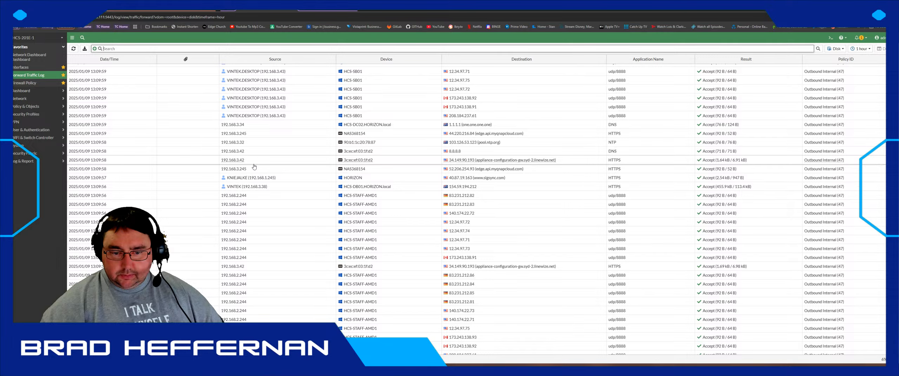
{"action": "scroll", "coordinate": [255, 168], "scroll_direction": "down", "scroll_amount": 1}
{"action": "scroll", "coordinate": [304, 148], "scroll_direction": "down", "scroll_amount": 5}
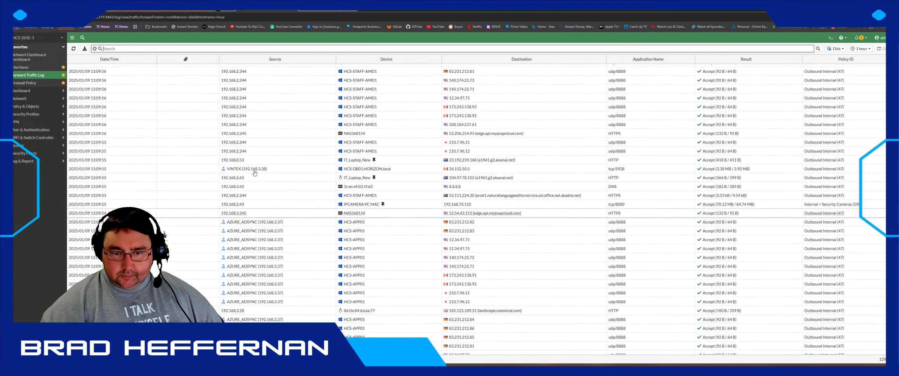
{"action": "scroll", "coordinate": [269, 149], "scroll_direction": "down", "scroll_amount": 10}
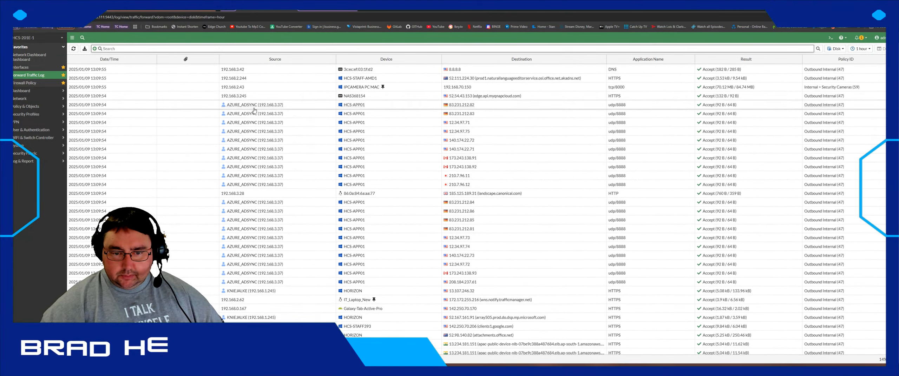
{"action": "scroll", "coordinate": [266, 152], "scroll_direction": "down", "scroll_amount": 3}
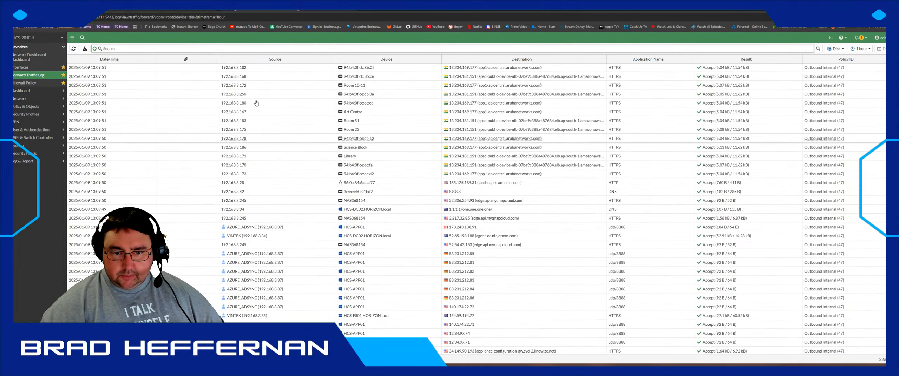
{"action": "scroll", "coordinate": [263, 176], "scroll_direction": "down", "scroll_amount": 4}
{"action": "scroll", "coordinate": [259, 197], "scroll_direction": "up", "scroll_amount": 4}
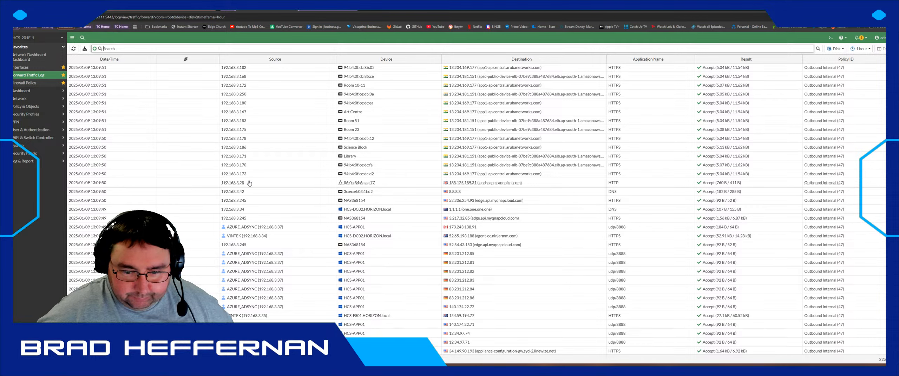
{"action": "left_click", "coordinate": [363, 186]}
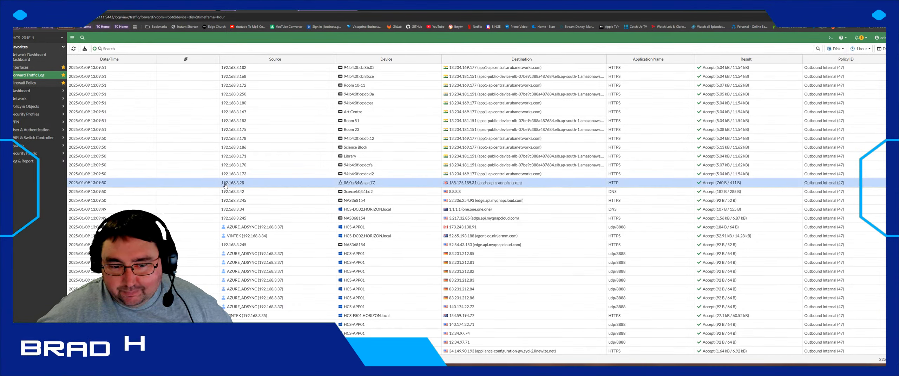
{"action": "mouse_move", "coordinate": [226, 186]}
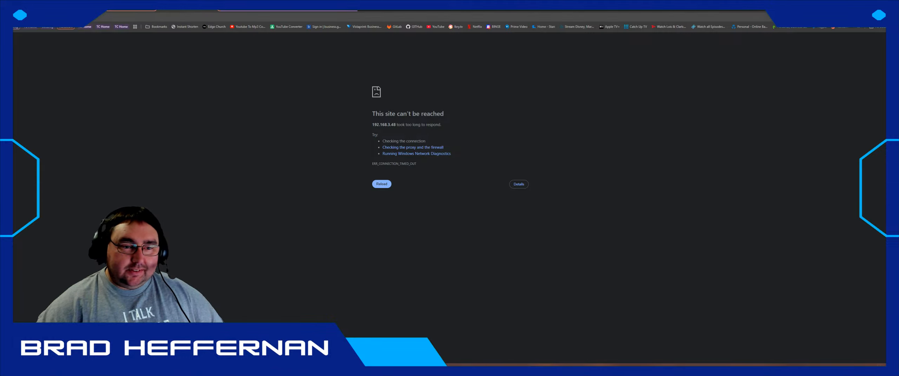
- Load 192.168.3.28:9090 and proceed past the certificate warning
{"action": "left_click", "coordinate": [78, 17]}
{"action": "type", "text": "192.168.3.28"}
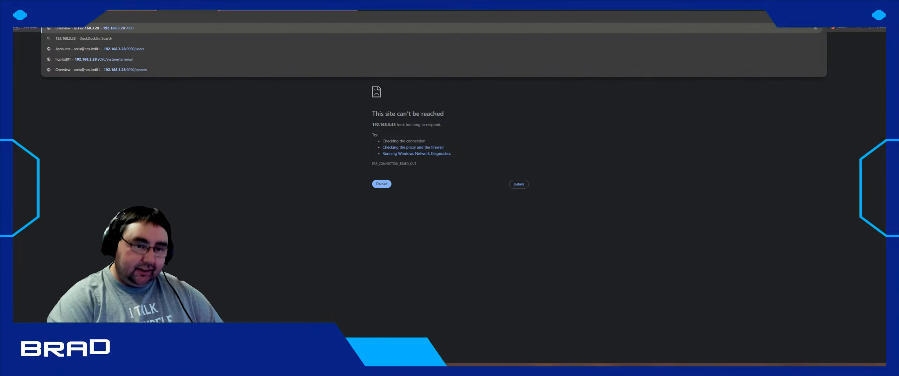
{"action": "key", "text": "BackSpace"}
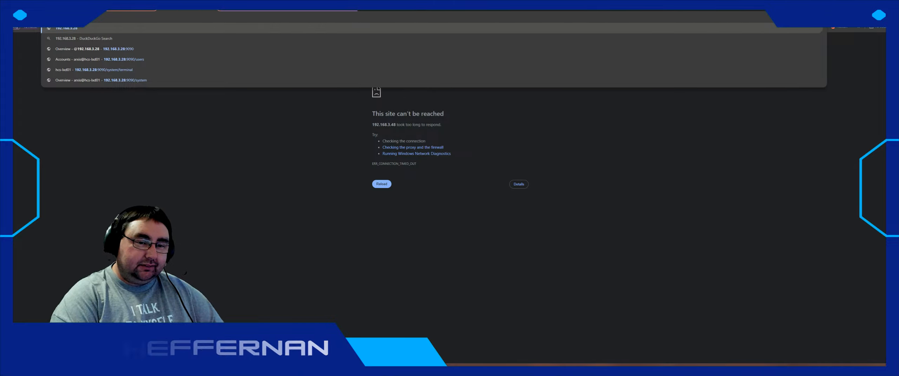
{"action": "type", "text": ":9090"}
{"action": "key", "text": "Return"}
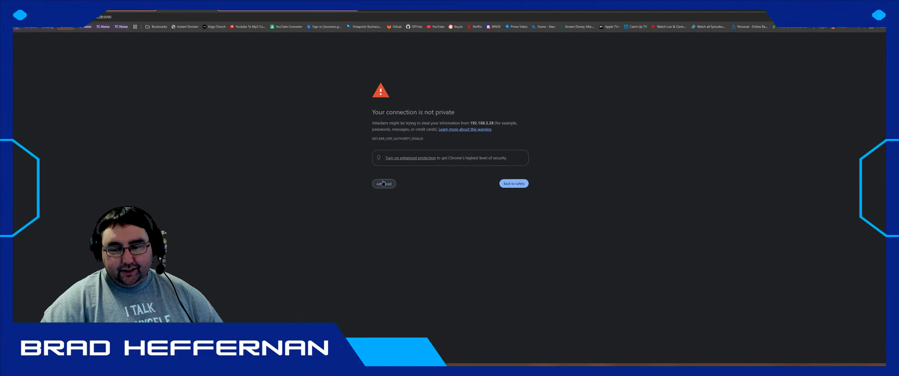
{"action": "left_click", "coordinate": [383, 184]}
{"action": "left_click", "coordinate": [395, 227]}
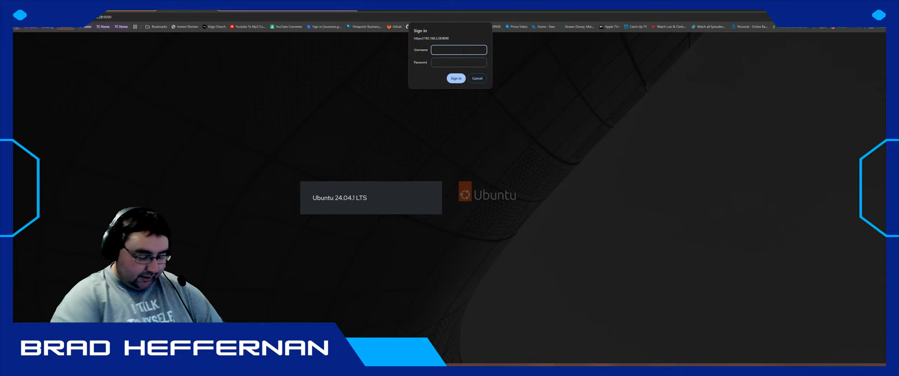
- Fill in the browser sign-in prompt, then log in to Cockpit with the user name and password
{"action": "type", "text": "is"}
{"action": "key", "text": "Tab"}
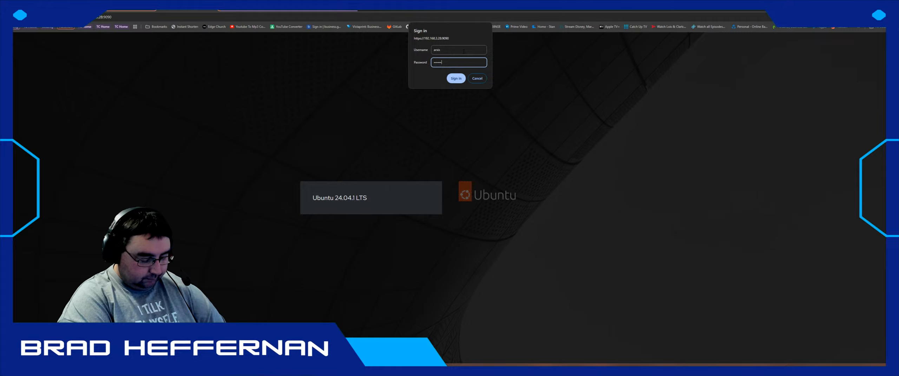
{"action": "key", "text": "Return"}
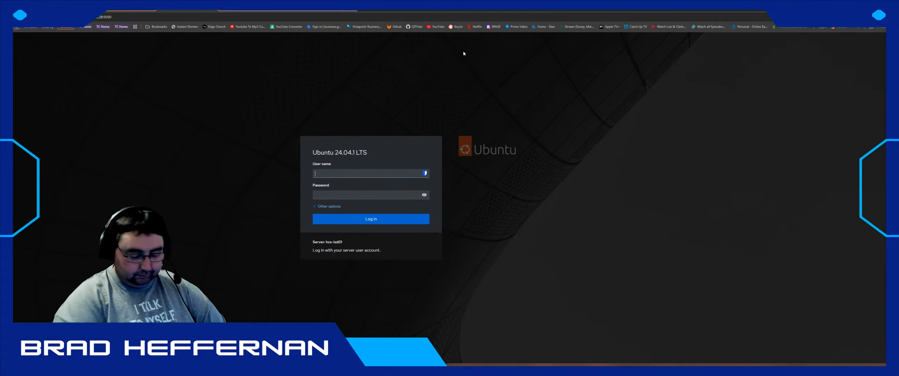
{"action": "type", "text": "arxis"}
{"action": "key", "text": "Tab"}
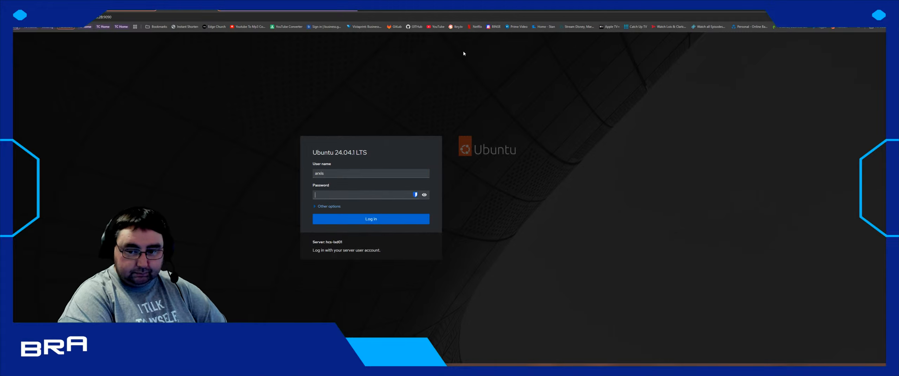
{"action": "type", "text": "***"}
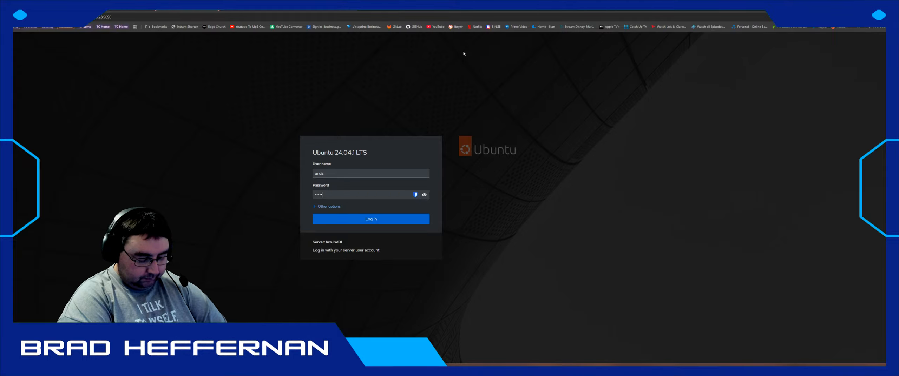
{"action": "type", "text": "*****"}
{"action": "key", "text": "Return"}
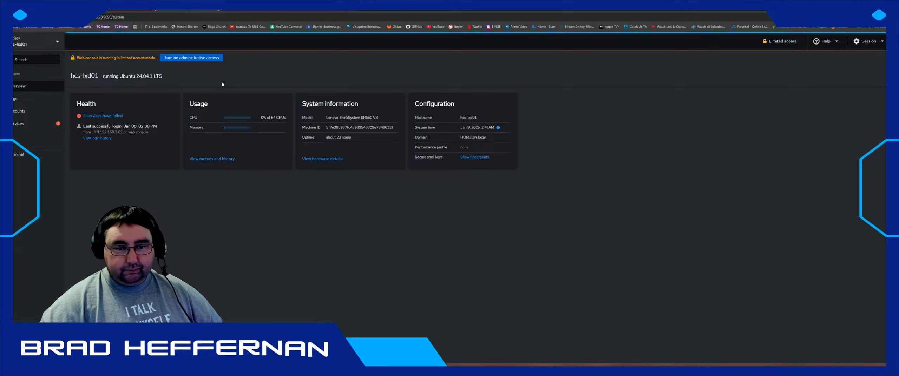
- Turn on administrative access by authenticating with the admin password
{"action": "left_click", "coordinate": [203, 59]}
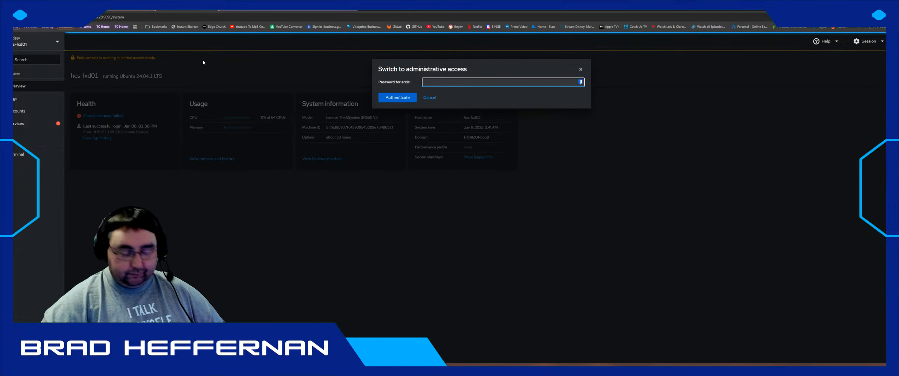
{"action": "type", "text": "*******"}
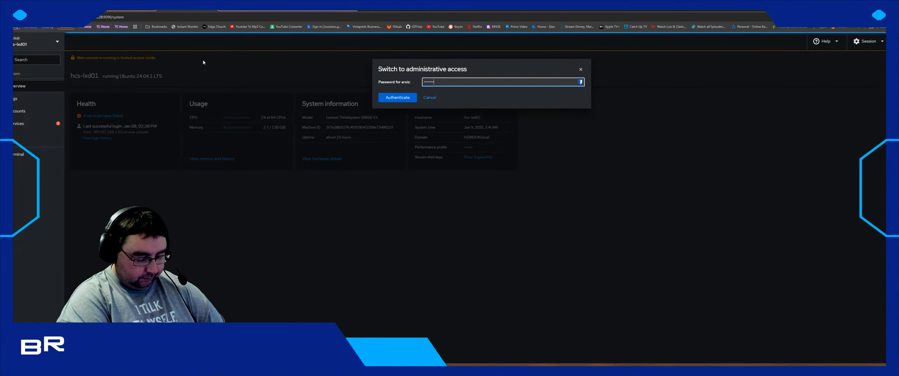
{"action": "key", "text": "Return"}
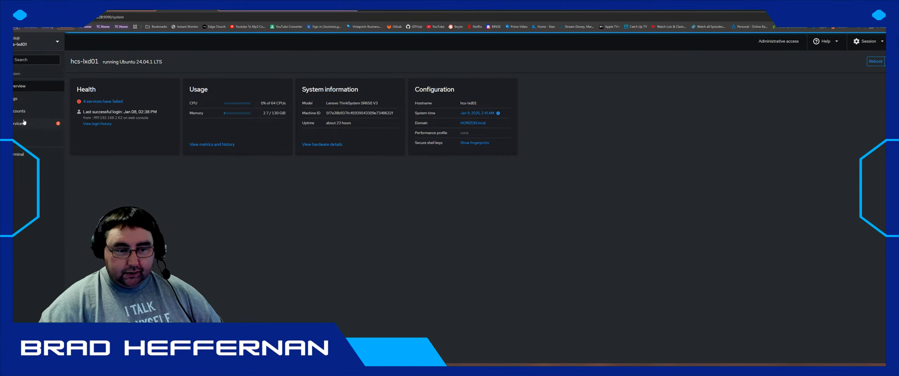
- Look over the Services, Accounts and Overview pages, then open the server's Terminal
{"action": "left_click", "coordinate": [28, 124]}
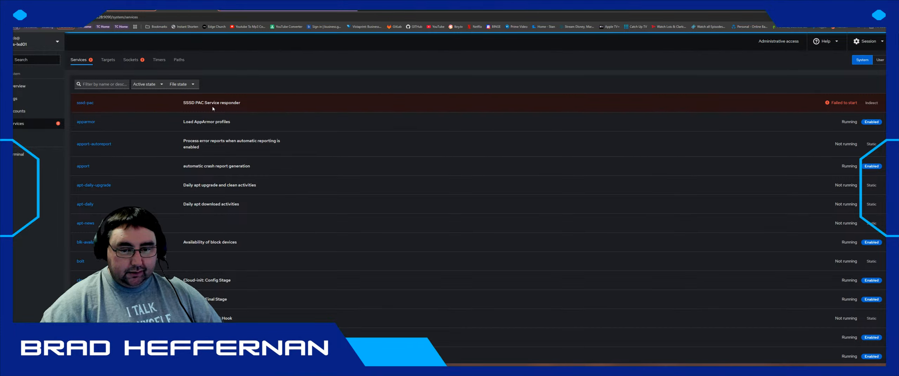
{"action": "left_click", "coordinate": [24, 111]}
{"action": "left_click", "coordinate": [22, 85]}
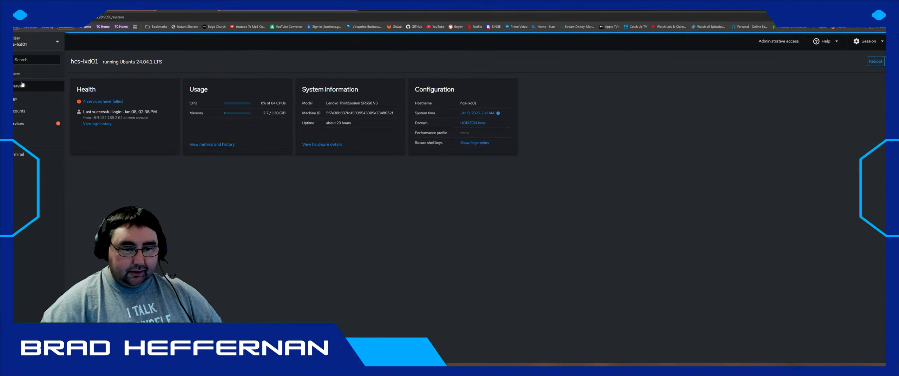
{"action": "left_click", "coordinate": [30, 155]}
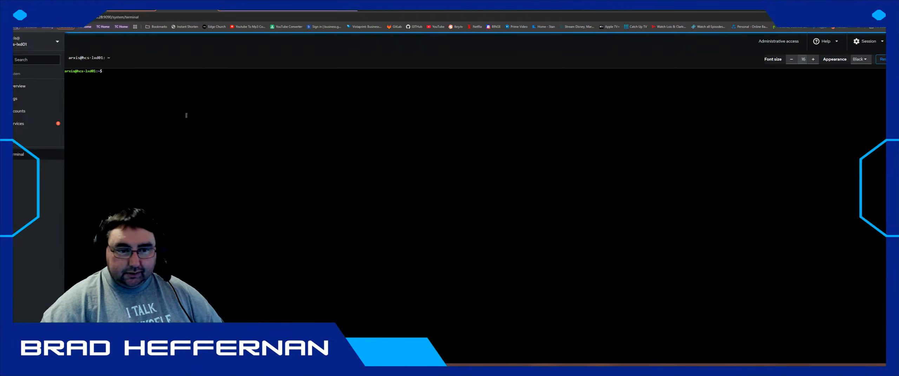
- Run ip a to check the ens13f interfaces and bond0's 192.168.3.28/22, then return to the remote console
{"action": "type", "text": "ip "}
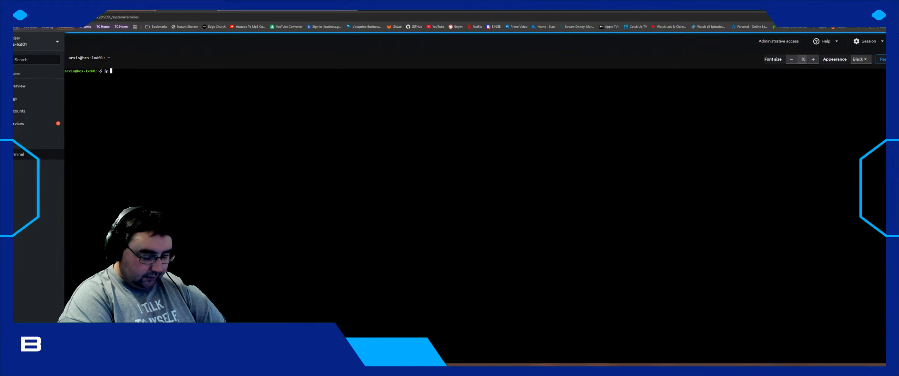
{"action": "type", "text": "a"}
{"action": "key", "text": "Return"}
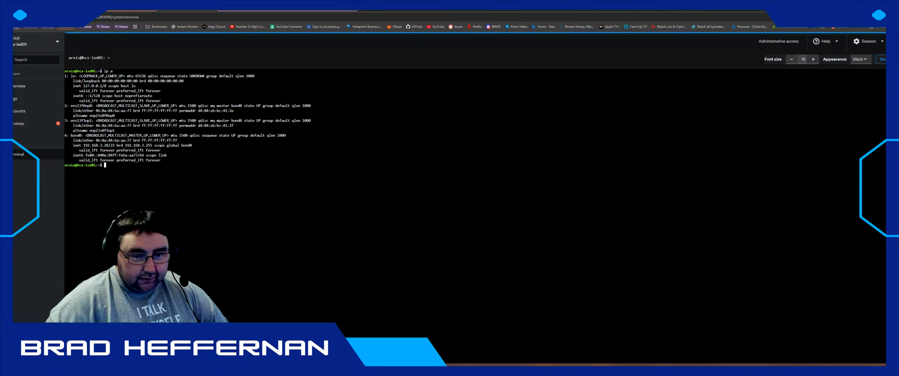
{"action": "left_click_drag", "start_coordinate": [115, 130], "coordinate": [71, 106]}
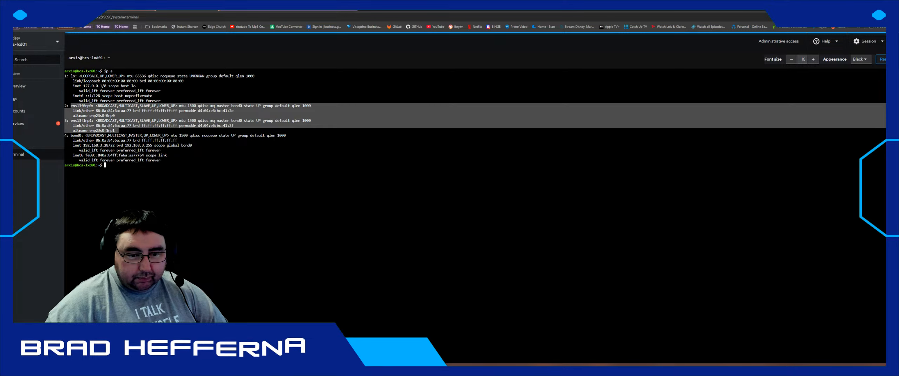
{"action": "left_click", "coordinate": [118, 131]}
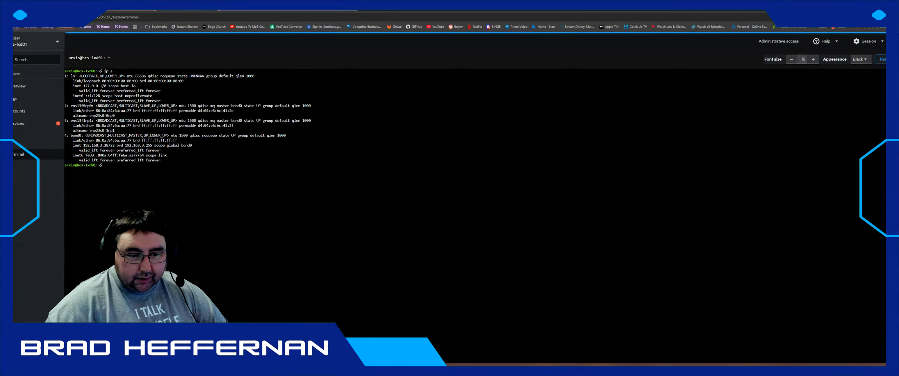
{"action": "left_click_drag", "start_coordinate": [120, 146], "coordinate": [82, 131]}
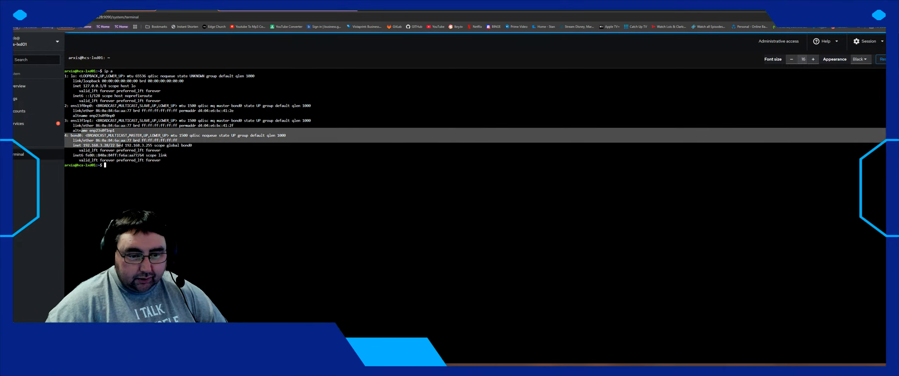
{"action": "left_click", "coordinate": [81, 131]}
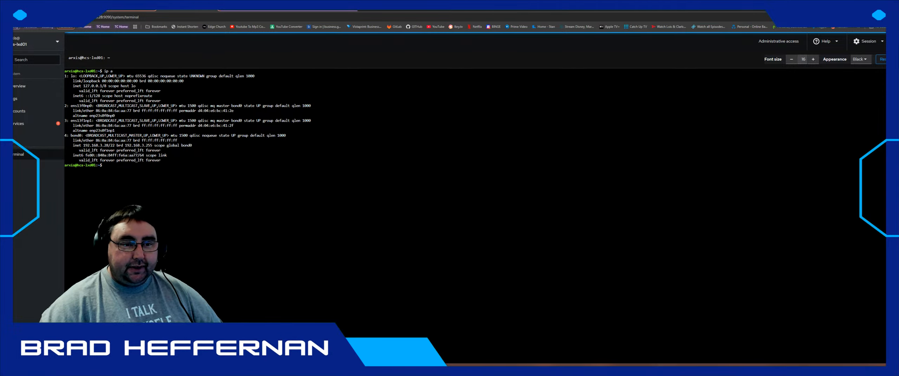
{"action": "key", "text": "ctrl+shift+Tab"}
{"action": "key", "text": "alt+Tab"}
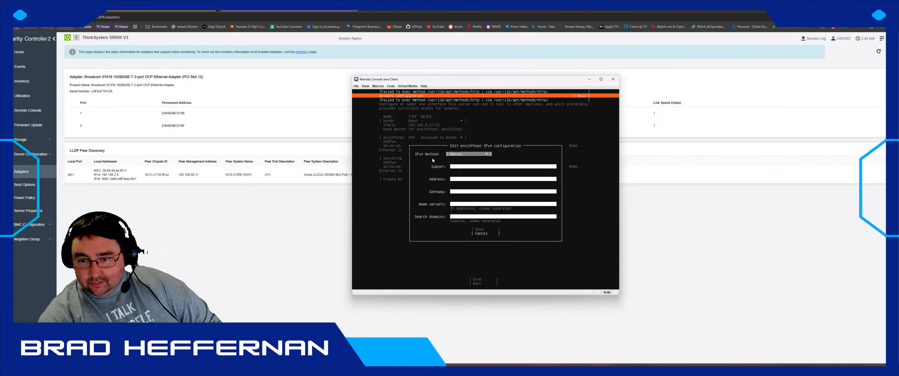
- Set ens13f0np0's IPv4 method to Disabled and save it
{"action": "key", "text": "Return"}
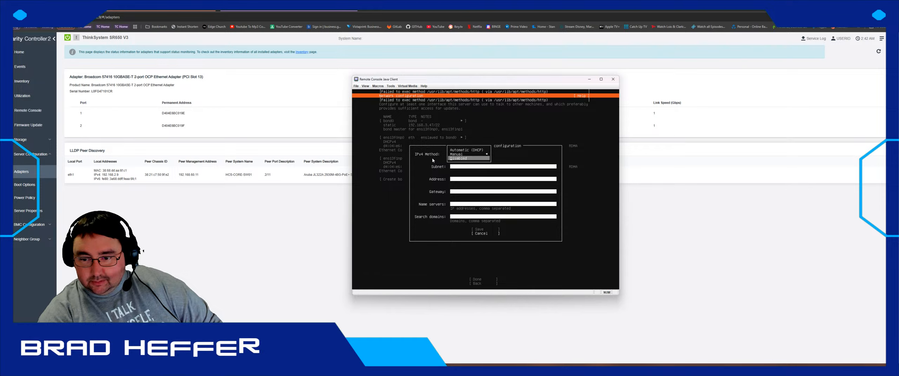
{"action": "key", "text": "Down"}
{"action": "key", "text": "Return"}
{"action": "key", "text": "Tab"}
{"action": "key", "text": "Return"}
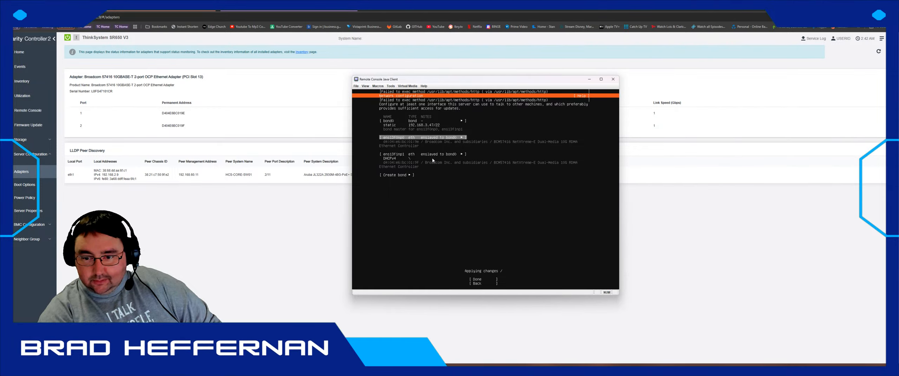
{"action": "key", "text": "Down"}
- Set ens13f1np1's IPv4 method to Disabled and save it
{"action": "key", "text": "Return"}
{"action": "key", "text": "Down"}
{"action": "key", "text": "Down"}
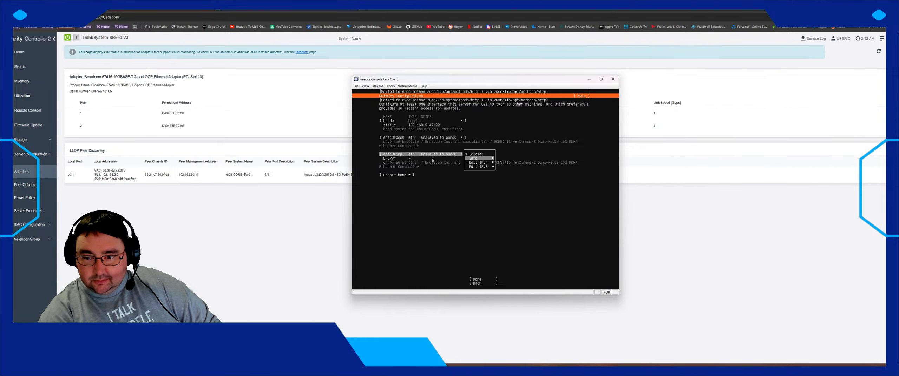
{"action": "key", "text": "Return"}
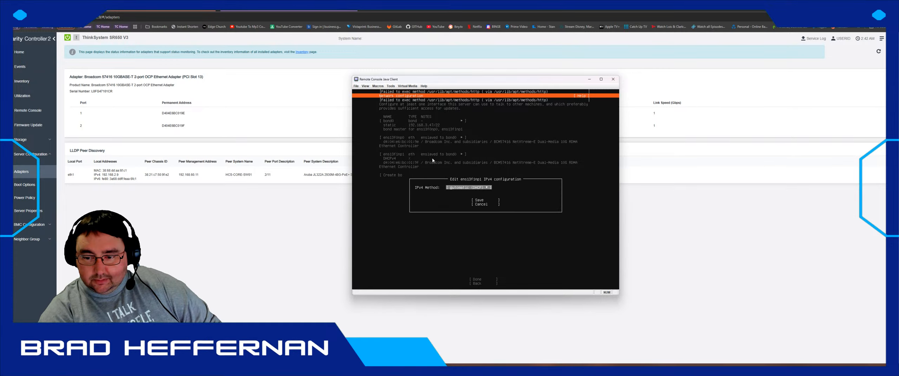
{"action": "key", "text": "Tab"}
{"action": "key", "text": "shift+Tab"}
{"action": "key", "text": "Return"}
{"action": "key", "text": "Down"}
{"action": "key", "text": "Down"}
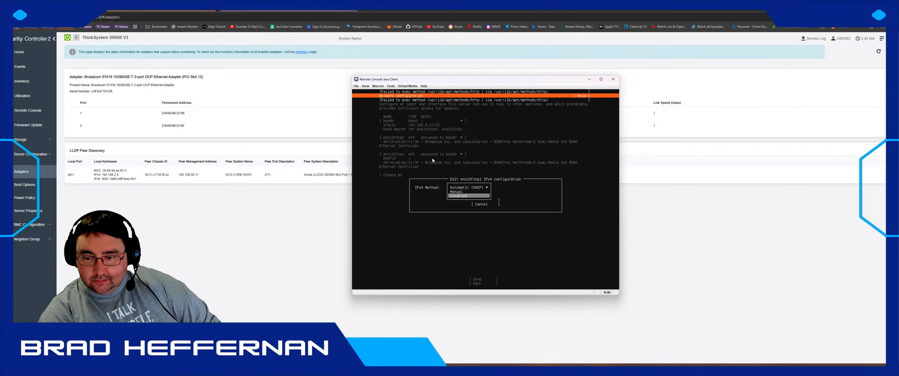
{"action": "key", "text": "Return"}
{"action": "key", "text": "Tab"}
{"action": "key", "text": "Return"}
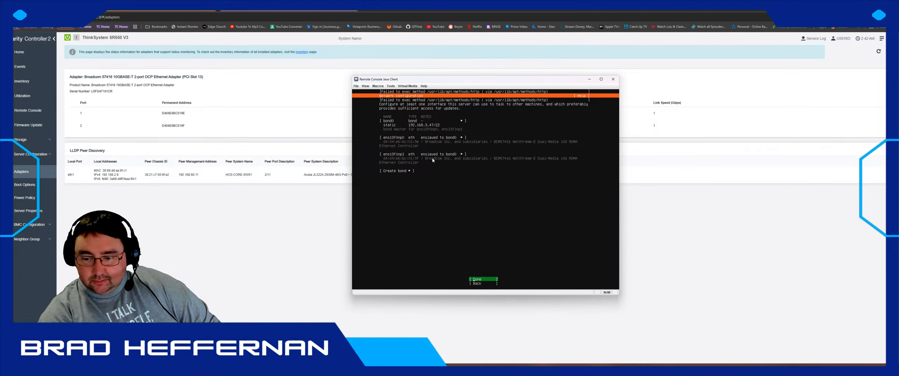
- Give bond0 address 192.168.3.27, gateway 192.168.3.111 and name server 192.168.3.34, then save
{"action": "key", "text": "Up"}
{"action": "key", "text": "Up"}
{"action": "key", "text": "Up"}
{"action": "key", "text": "Up"}
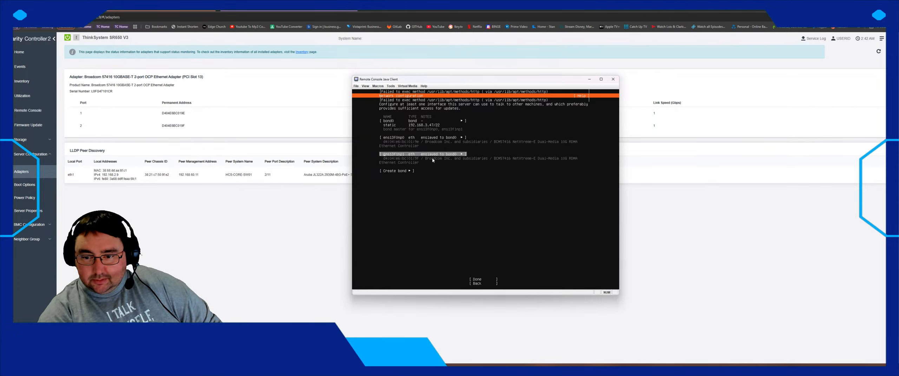
{"action": "key", "text": "Return"}
{"action": "key", "text": "Down"}
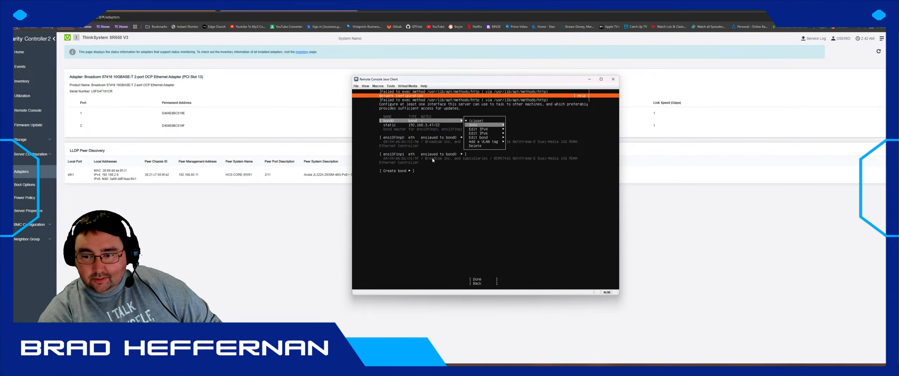
{"action": "key", "text": "Down"}
{"action": "key", "text": "Return"}
{"action": "key", "text": "Down"}
{"action": "key", "text": "Down"}
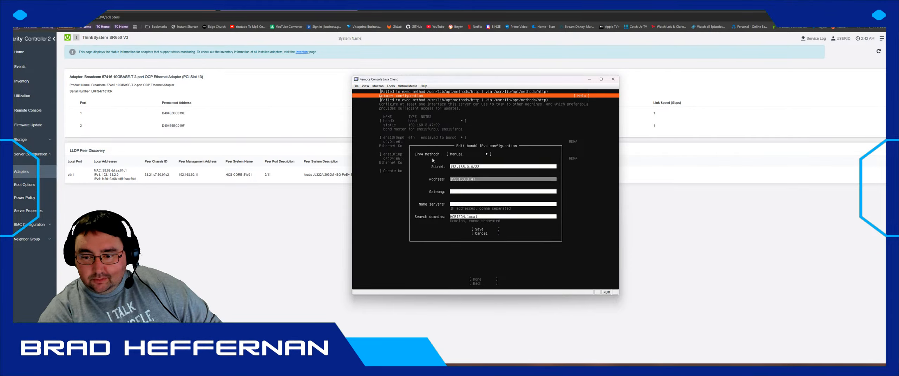
{"action": "key", "text": "BackSpace"}
{"action": "key", "text": "BackSpace"}
{"action": "type", "text": "27"}
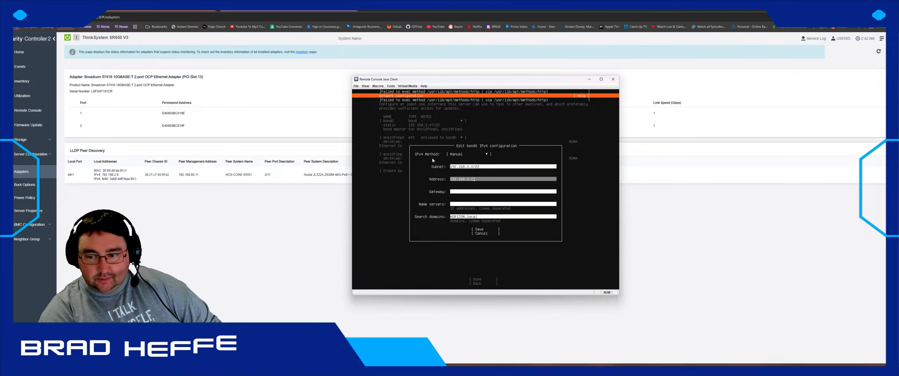
{"action": "key", "text": "Down"}
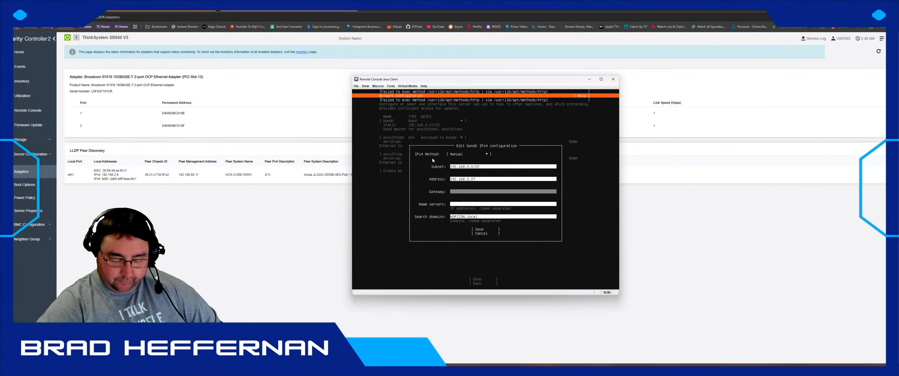
{"action": "type", "text": "192.168.3.111"}
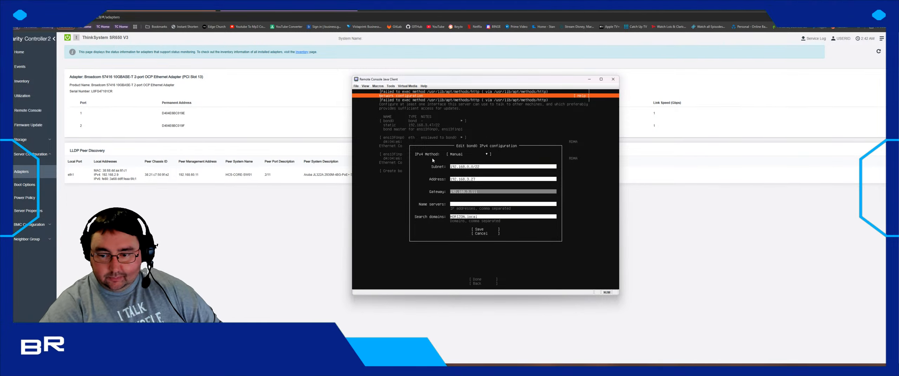
{"action": "key", "text": "Down"}
{"action": "type", "text": "192.168.3.34, 192.168.3."}
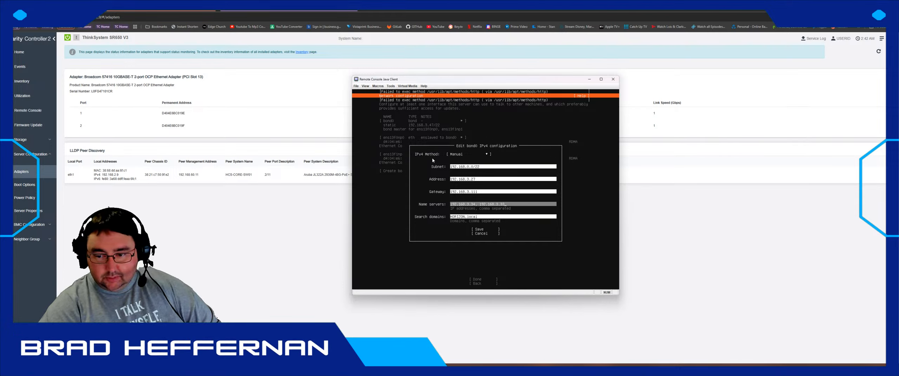
{"action": "key", "text": "Down"}
{"action": "key", "text": "Down"}
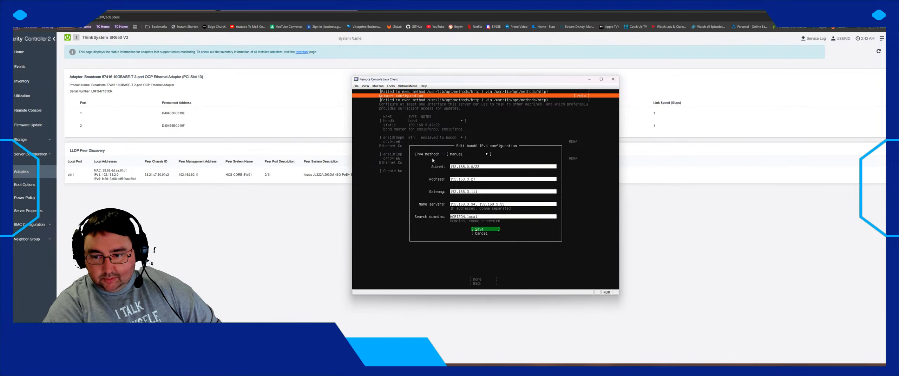
{"action": "key", "text": "Return"}
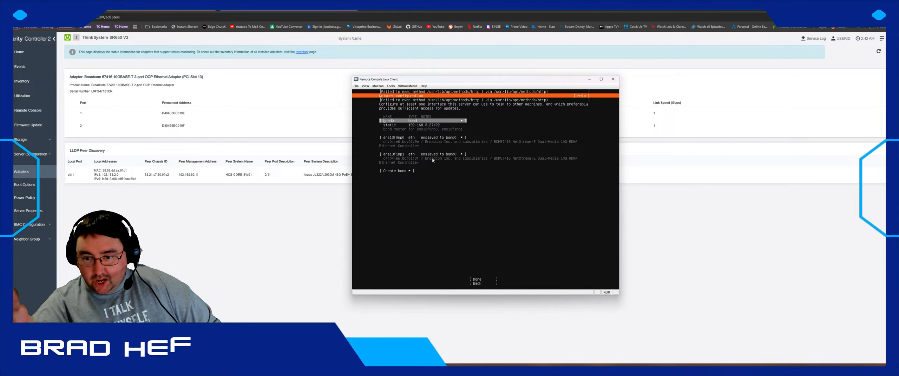
- Finish the network configuration and continue the installer
{"action": "key", "text": "Down"}
{"action": "key", "text": "Down"}
{"action": "key", "text": "Down"}
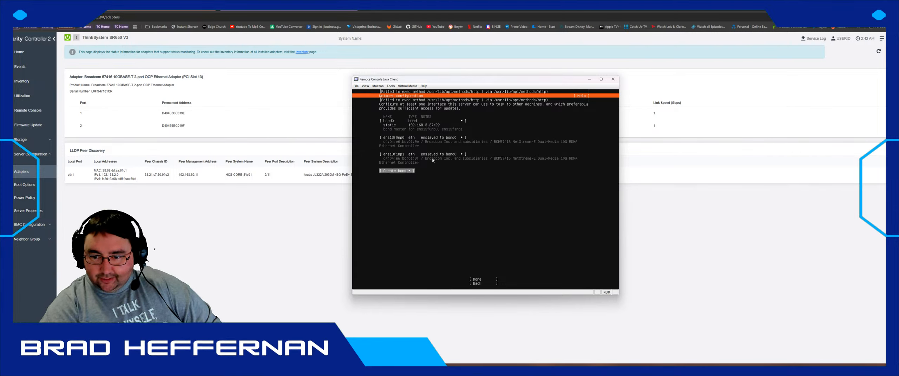
{"action": "key", "text": "Down"}
{"action": "key", "text": "Return"}
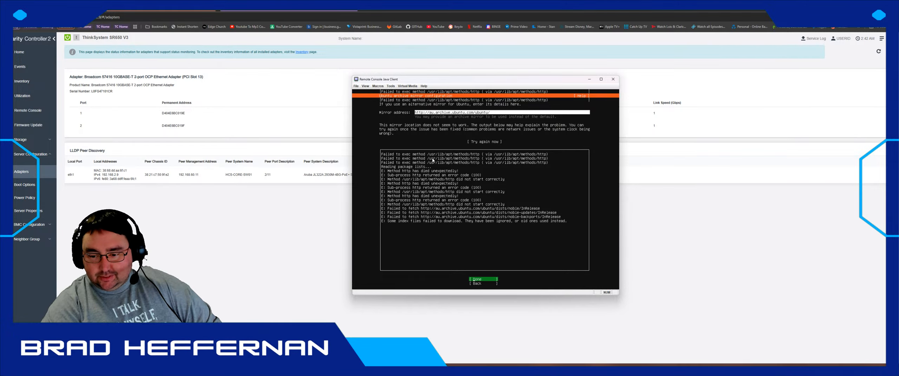
- Retry the Ubuntu archive mirror test, then bring the XCC Adapters page to the front
{"action": "key", "text": "Up"}
{"action": "key", "text": "Up"}
{"action": "key", "text": "Down"}
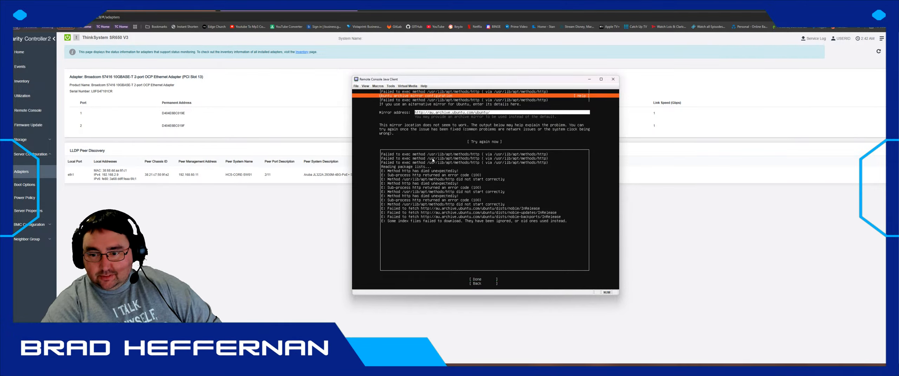
{"action": "key", "text": "Up"}
{"action": "key", "text": "Return"}
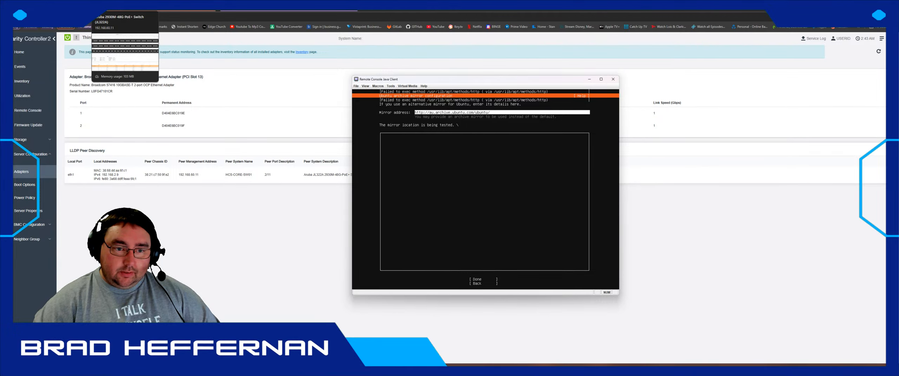
{"action": "left_click", "coordinate": [148, 6]}
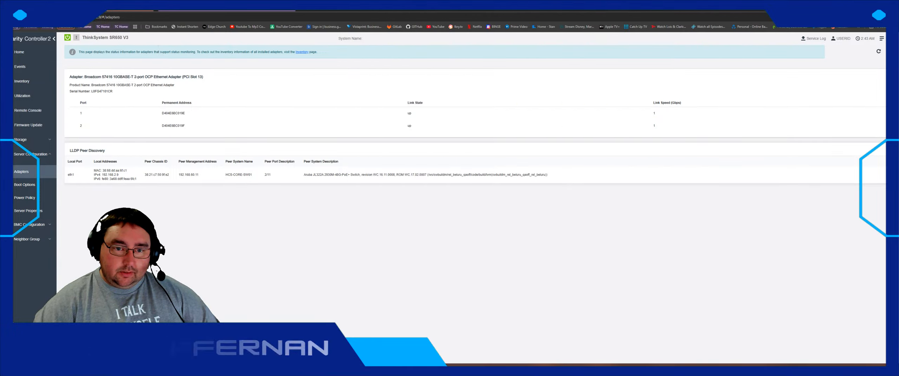
- Search Linewize Users and Hosts for 192.168.3.27 and select its hardware address fa:71:d1:be:58:73
{"action": "left_click", "coordinate": [267, 6]}
{"action": "left_click", "coordinate": [124, 88]}
{"action": "type", "text": "3.27"}
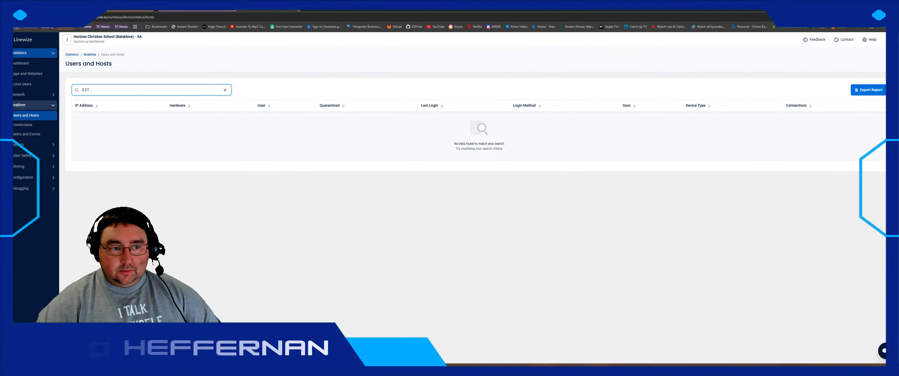
{"action": "key", "text": "F5"}
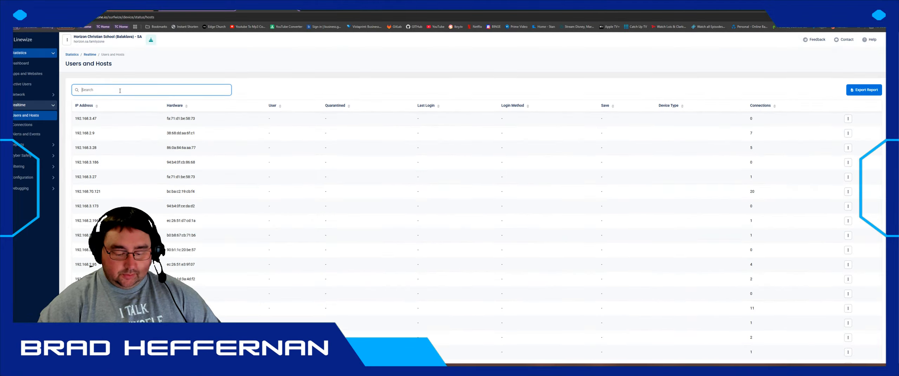
{"action": "type", "text": "3.27"}
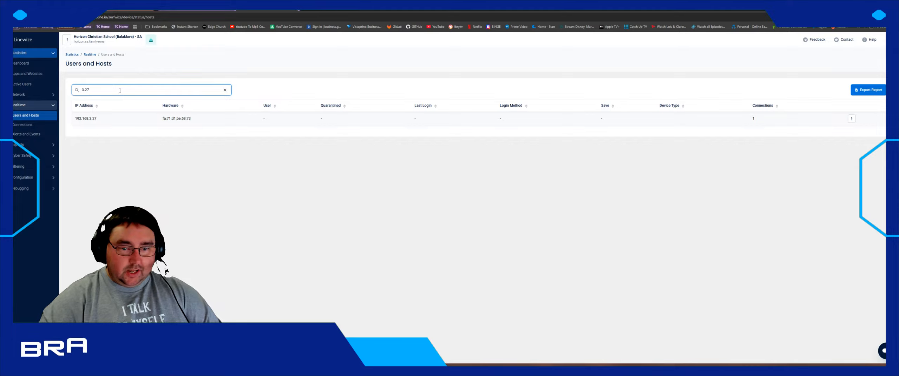
{"action": "double_click", "coordinate": [173, 118]}
{"action": "triple_click", "coordinate": [174, 118]}
{"action": "key", "text": "ctrl+c"}
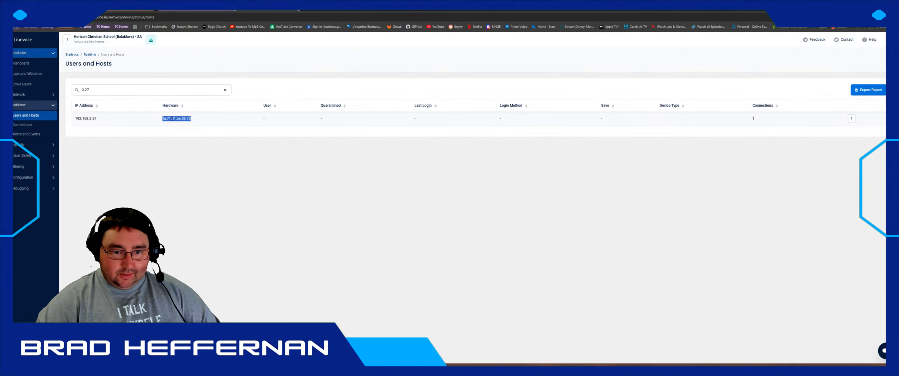
- Open the Vivi Boxes MAC Address List object pool under Configuration
{"action": "left_click", "coordinate": [23, 177]}
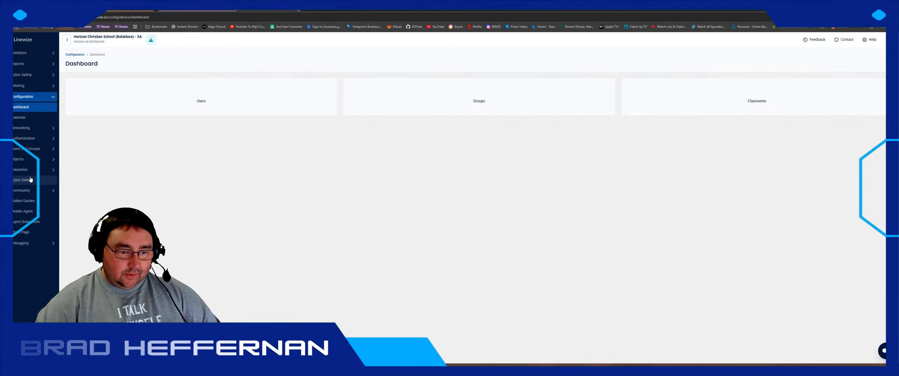
{"action": "left_click", "coordinate": [27, 162]}
{"action": "scroll", "coordinate": [79, 194], "scroll_direction": "down", "scroll_amount": 2}
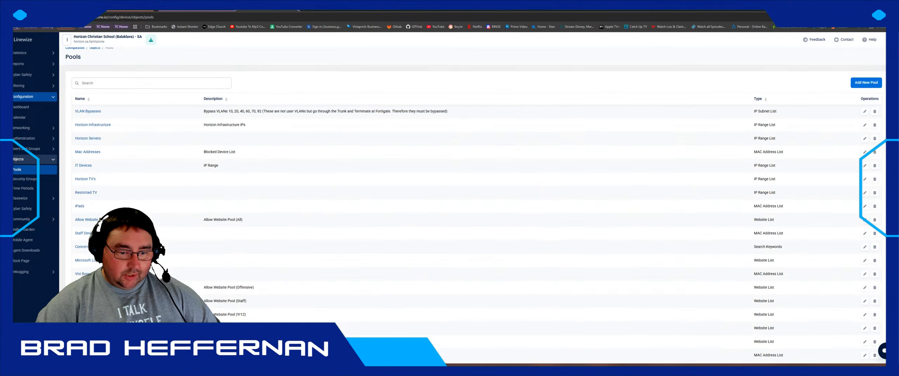
{"action": "left_click", "coordinate": [80, 197]}
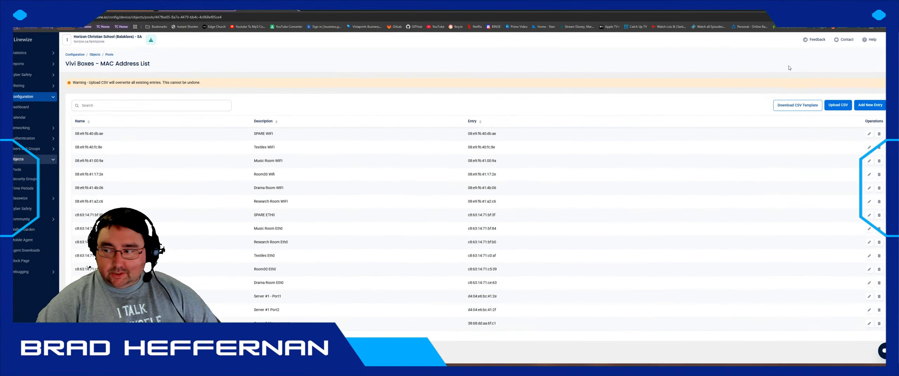
- Add and save entry fa:71:d1:be:58:73 with description 'Server 2 BOND0', then return to the console
{"action": "left_click", "coordinate": [869, 105]}
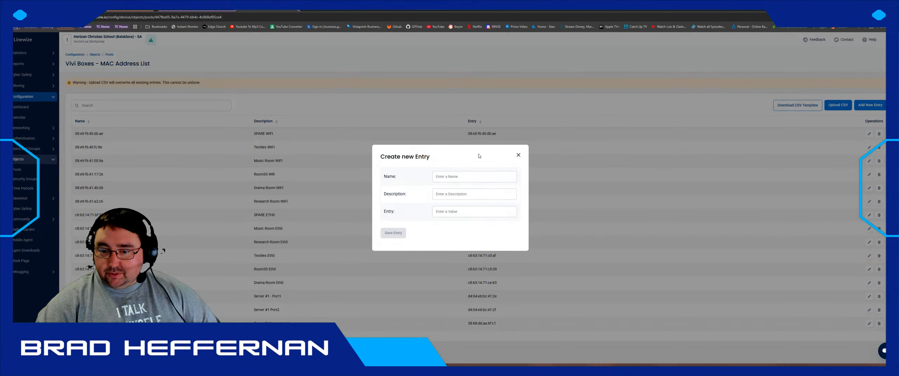
{"action": "left_click", "coordinate": [469, 176]}
{"action": "key", "text": "ctrl+v"}
{"action": "left_click", "coordinate": [443, 211]}
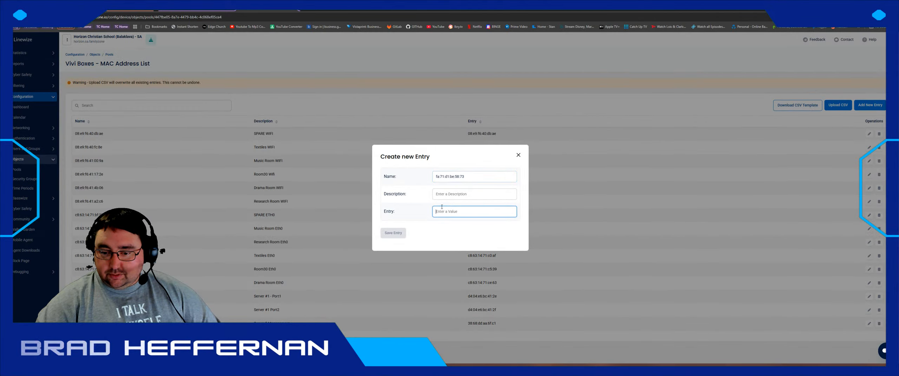
{"action": "key", "text": "ctrl+v"}
{"action": "left_click", "coordinate": [444, 194]}
{"action": "type", "text": "Server 2"}
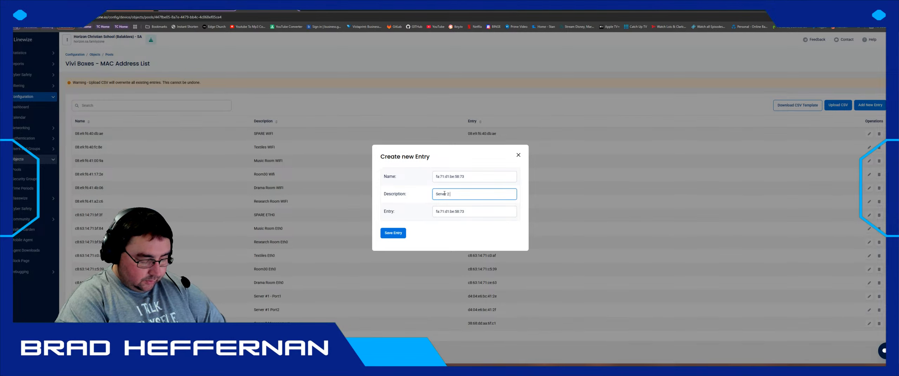
{"action": "type", "text": " BOND0"}
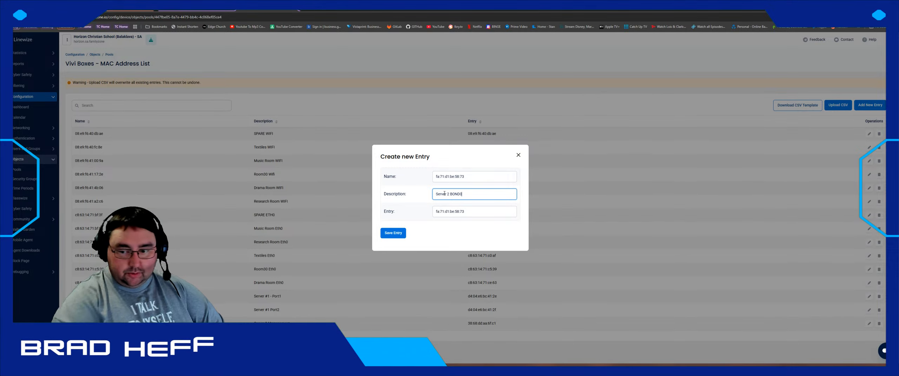
{"action": "left_click", "coordinate": [394, 233]}
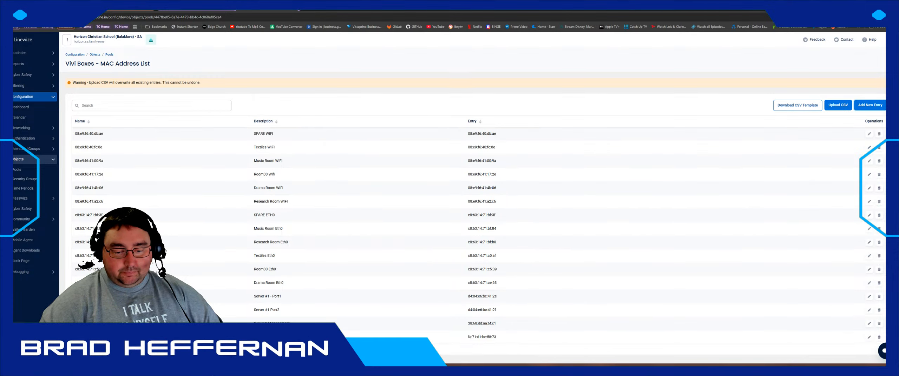
{"action": "key", "text": "alt+Tab"}
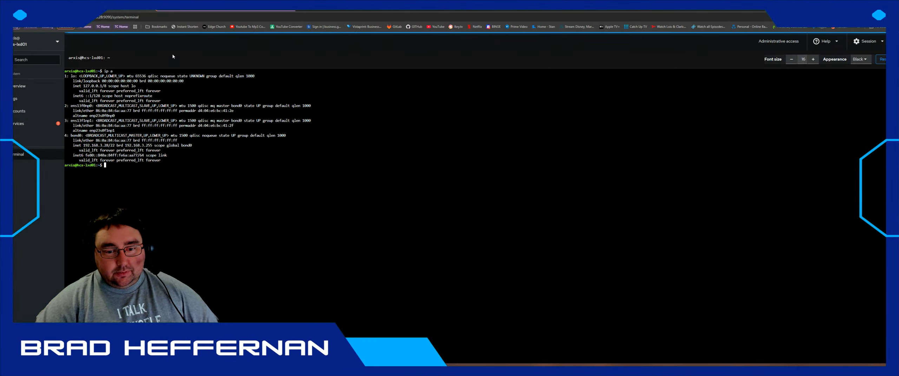
- Open the hcs-lxd01 Overview page in Cockpit
{"action": "left_click", "coordinate": [35, 86]}
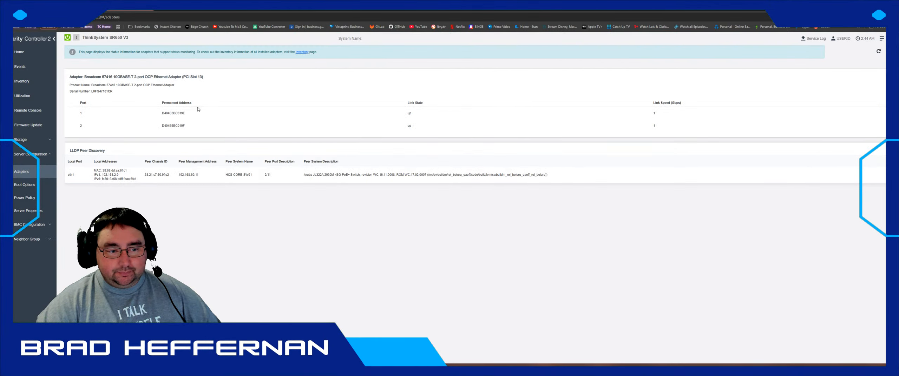
- Show the XCC Home page, then choose Done on the installer's mirror step in the remote console
{"action": "left_click", "coordinate": [19, 55]}
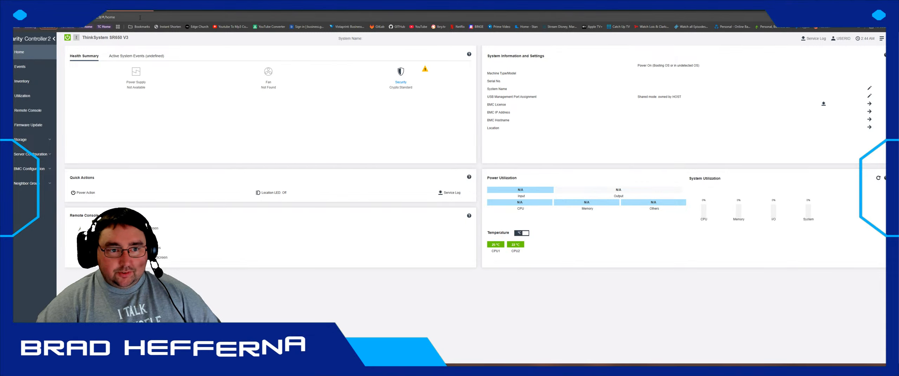
{"action": "key", "text": "alt+Tab"}
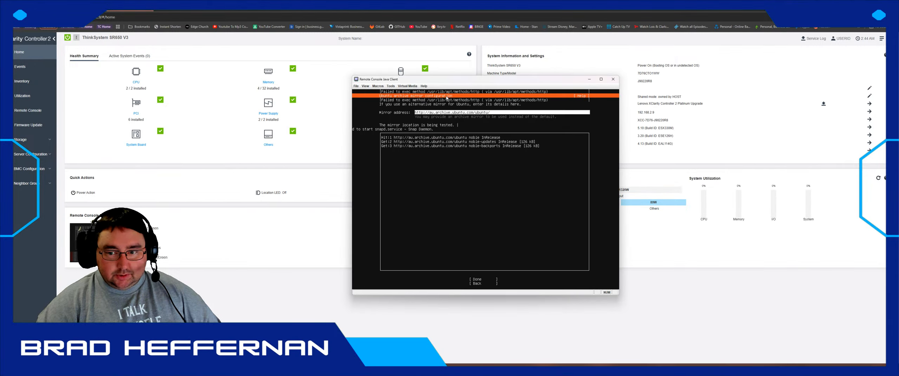
{"action": "left_click_drag", "start_coordinate": [452, 78], "coordinate": [329, 60]}
{"action": "key", "text": "Tab"}
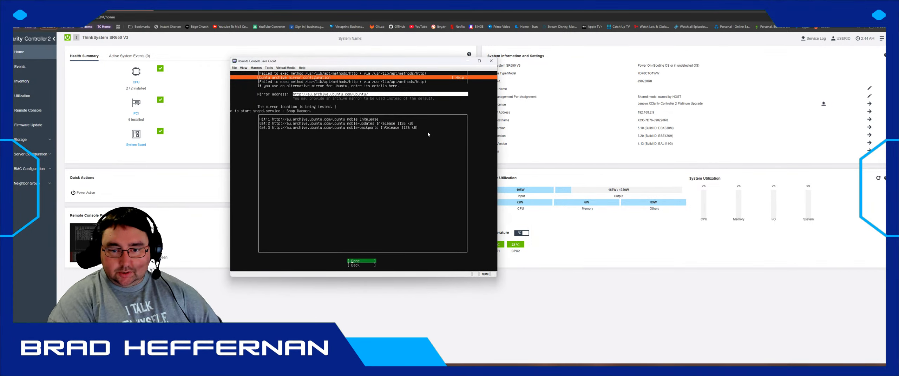
{"action": "key", "text": "Return"}
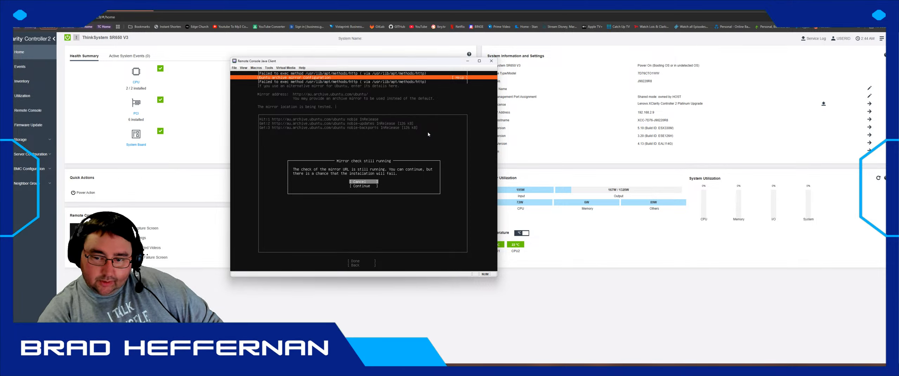
- Dismiss the 'mirror check still running' warning and wait for the mirror test to pass
{"action": "key", "text": "Return"}
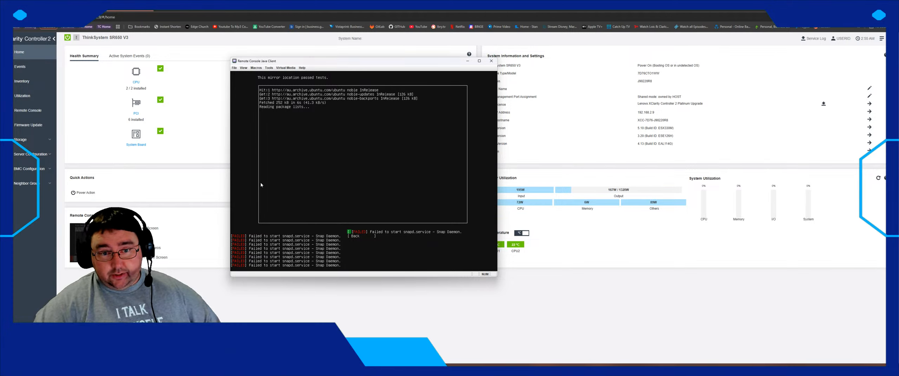
{"action": "left_click", "coordinate": [285, 68]}
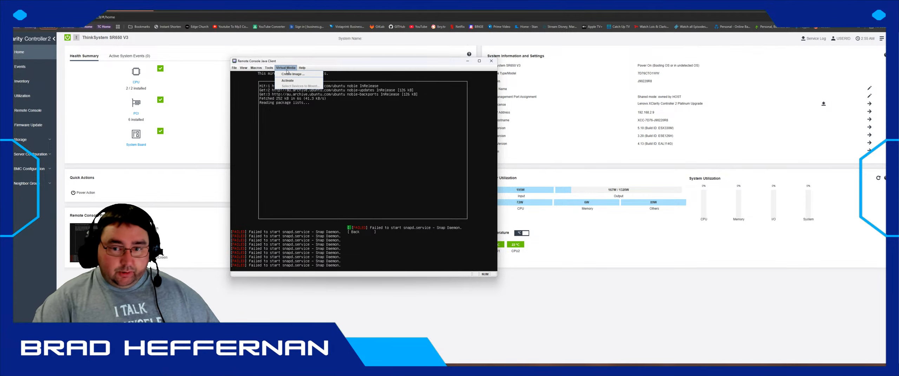
{"action": "mouse_move", "coordinate": [269, 68]}
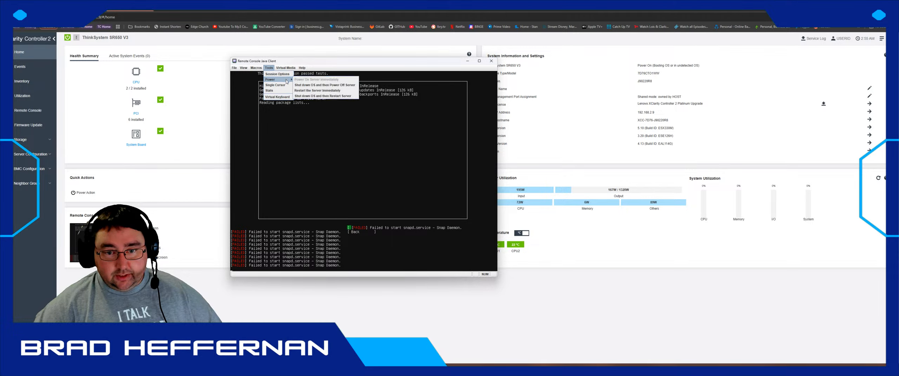
{"action": "left_click", "coordinate": [286, 75]}
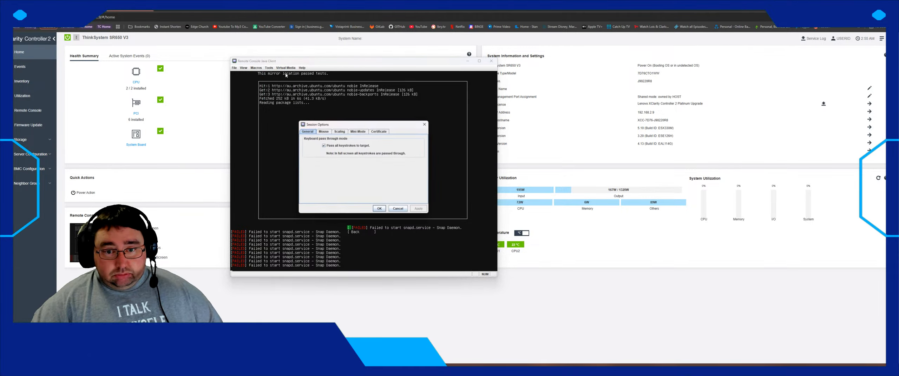
{"action": "left_click", "coordinate": [398, 209]}
{"action": "left_click", "coordinate": [269, 68]}
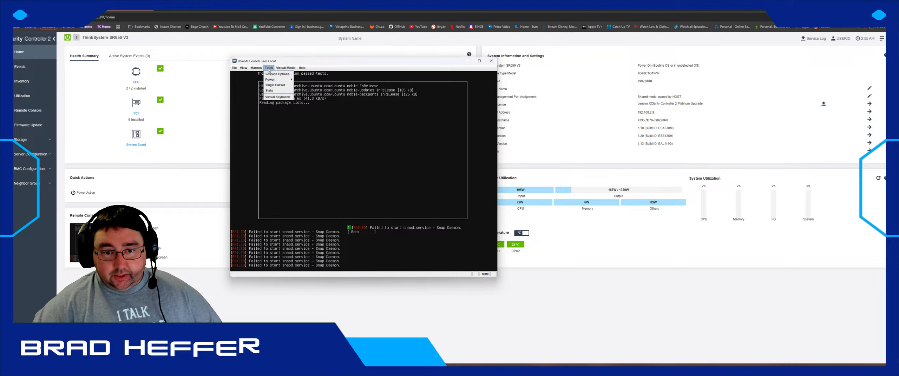
{"action": "left_click", "coordinate": [243, 69]}
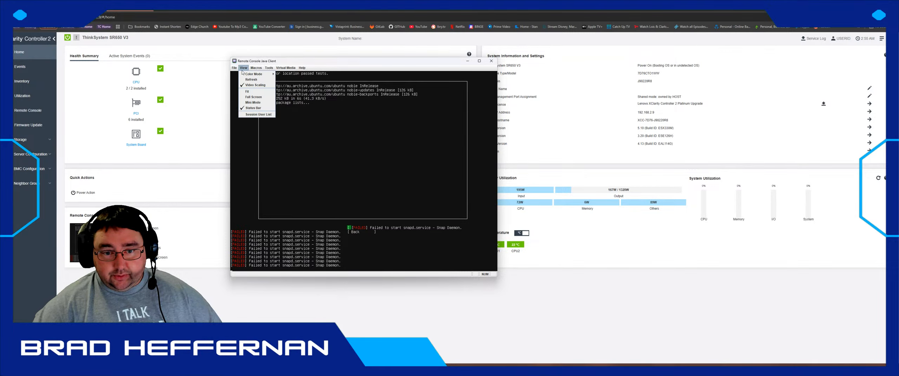
{"action": "mouse_move", "coordinate": [234, 67]}
{"action": "mouse_move", "coordinate": [285, 68]}
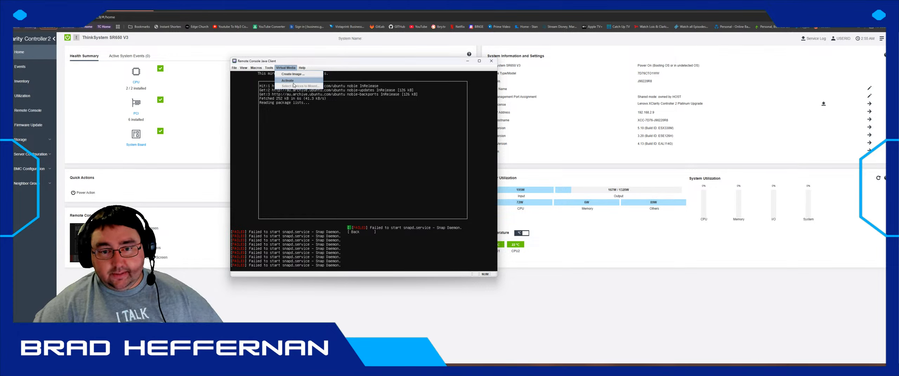
{"action": "left_click", "coordinate": [280, 68]}
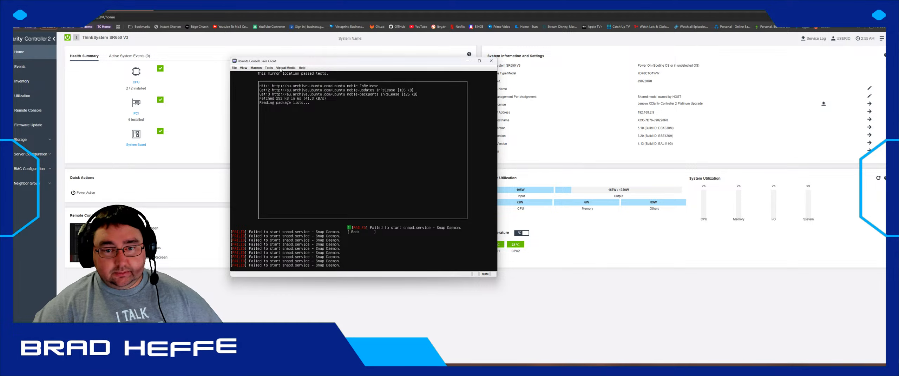
{"action": "left_click", "coordinate": [269, 68]}
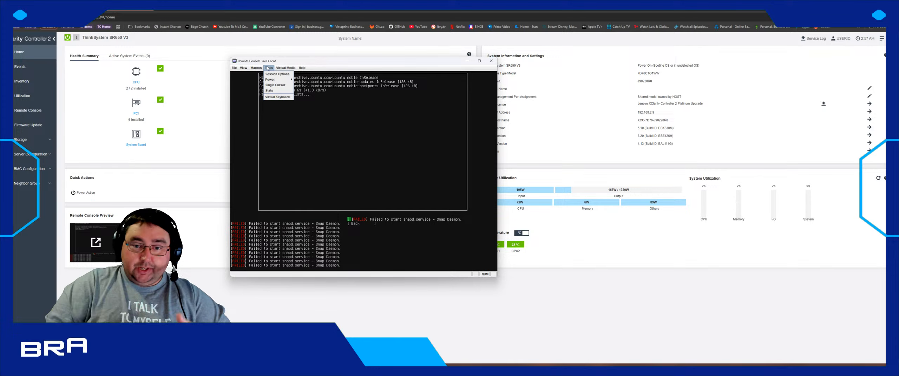
- Close the console Tools menu and shift the Remote Console window slightly right
{"action": "left_click", "coordinate": [267, 67]}
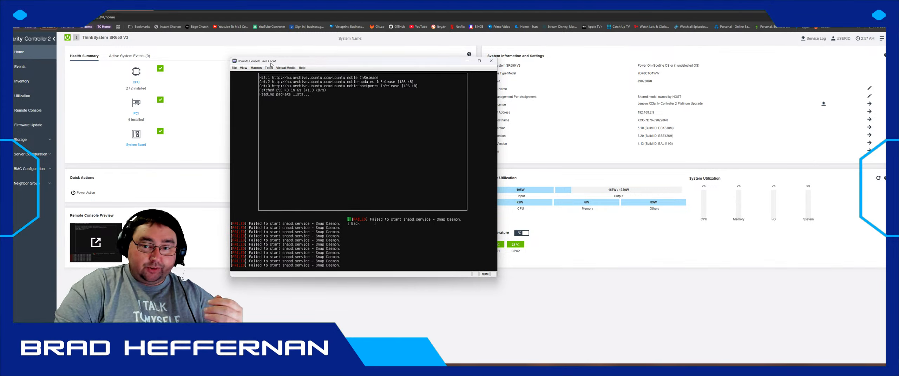
{"action": "left_click_drag", "start_coordinate": [270, 63], "coordinate": [297, 64]}
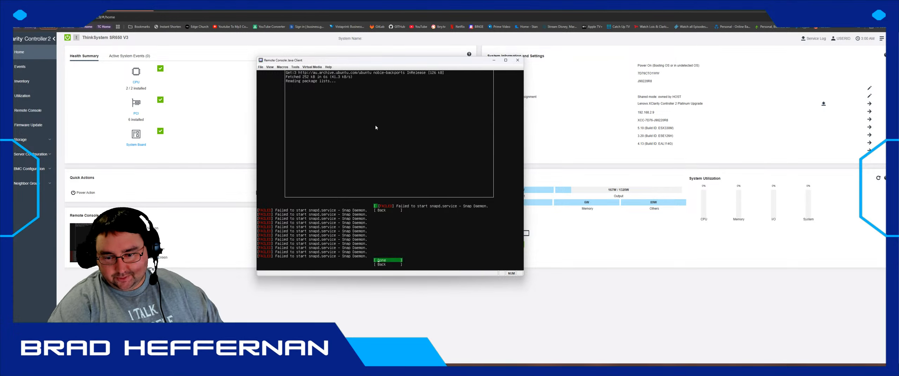
- Pick the 894.190G M.2 NVMe disk, set up as an LVM group, and accept the guided layout
{"action": "key", "text": "Return"}
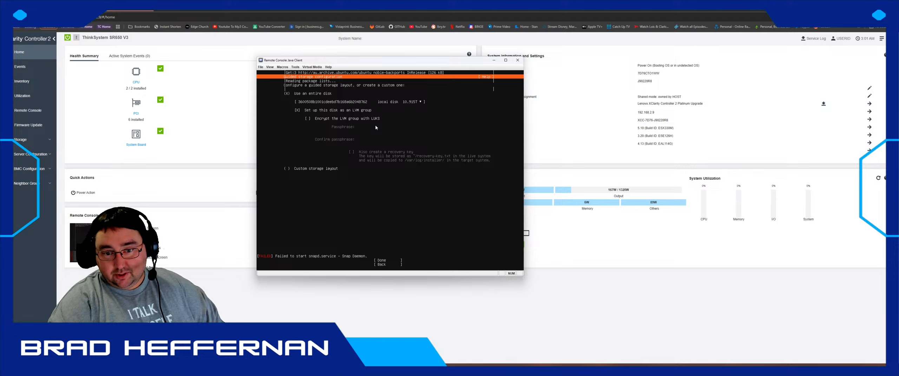
{"action": "key", "text": "Down"}
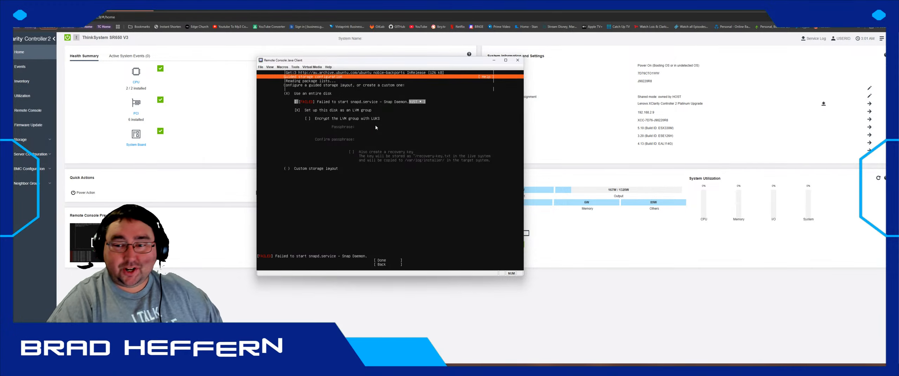
{"action": "key", "text": "Return"}
{"action": "key", "text": "Down"}
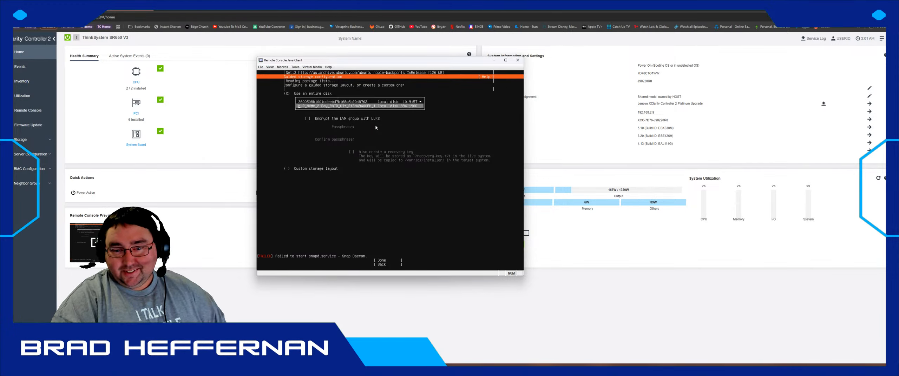
{"action": "key", "text": "Return"}
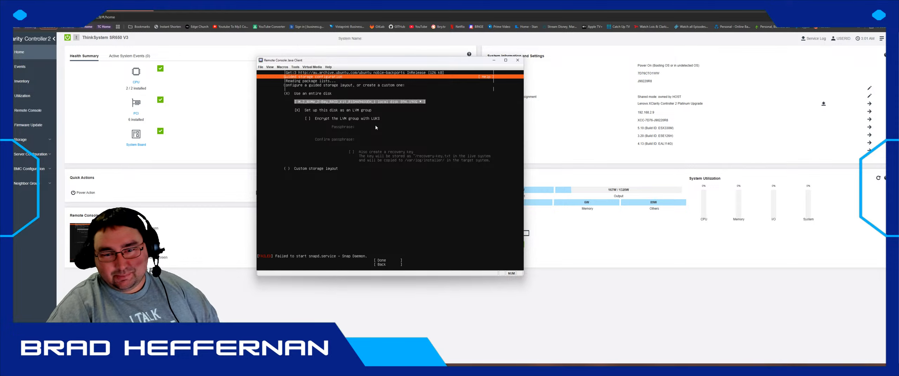
{"action": "key", "text": "Down"}
{"action": "key", "text": "Down"}
{"action": "key", "text": "Down"}
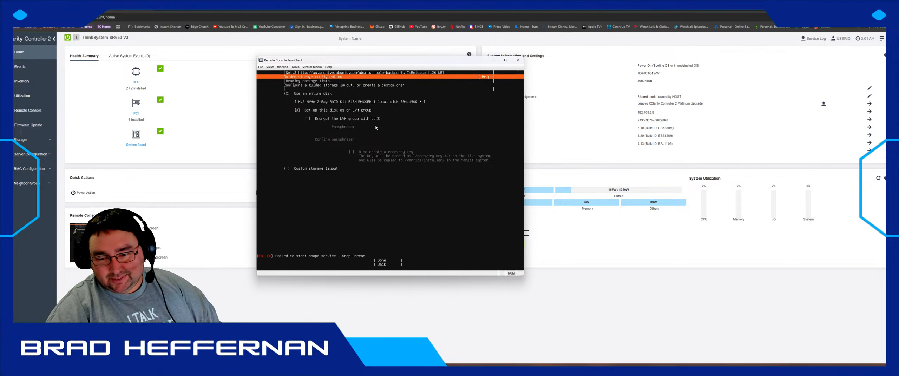
{"action": "key", "text": "Down"}
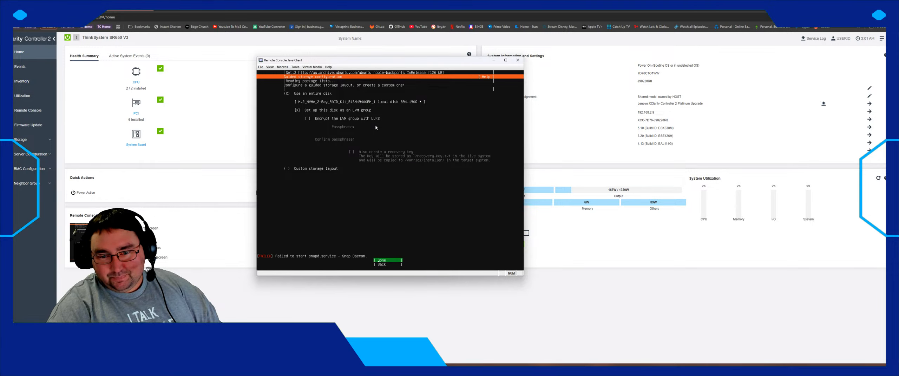
{"action": "key", "text": "Return"}
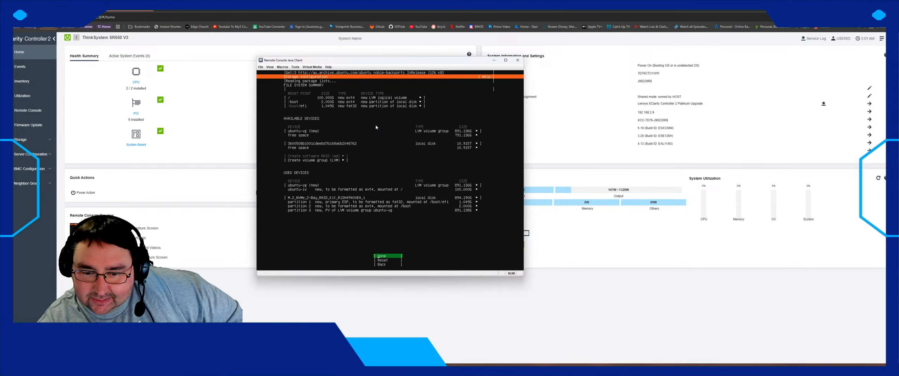
- Review the layout up to the 100.000G ubuntu-lv root volume, then open a new browser tab
{"action": "key", "text": "Up"}
{"action": "key", "text": "Up"}
{"action": "key", "text": "Up"}
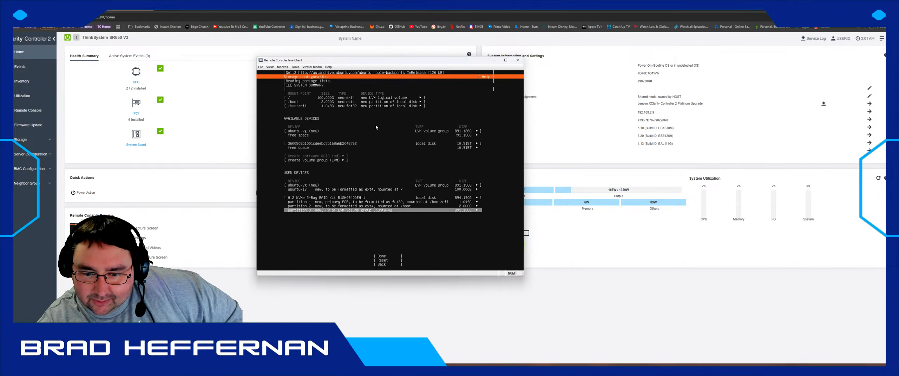
{"action": "key", "text": "Up"}
{"action": "key", "text": "Up"}
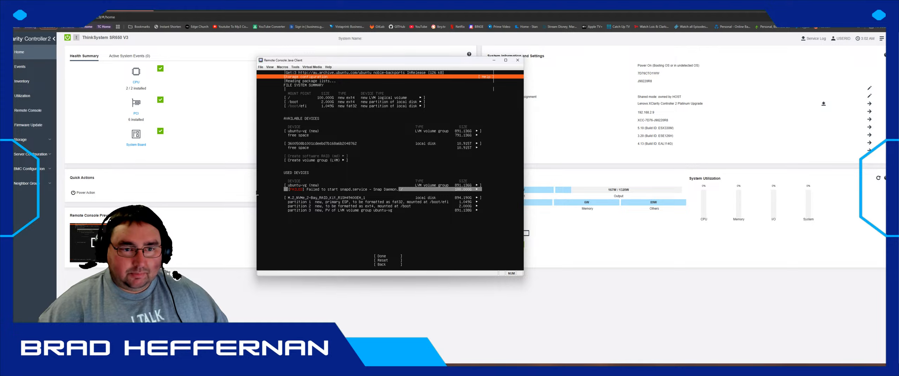
{"action": "key", "text": "ctrl+t"}
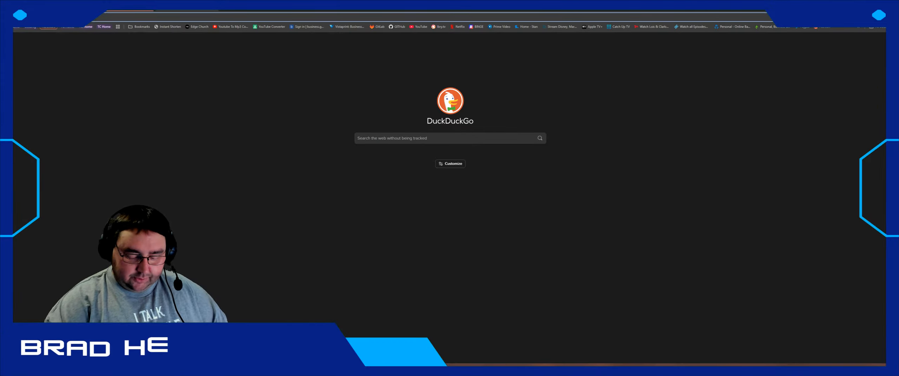
- Load Cockpit at 192.168.3.28:9090 and open its Terminal page
{"action": "type", "text": "192.168.3.4"}
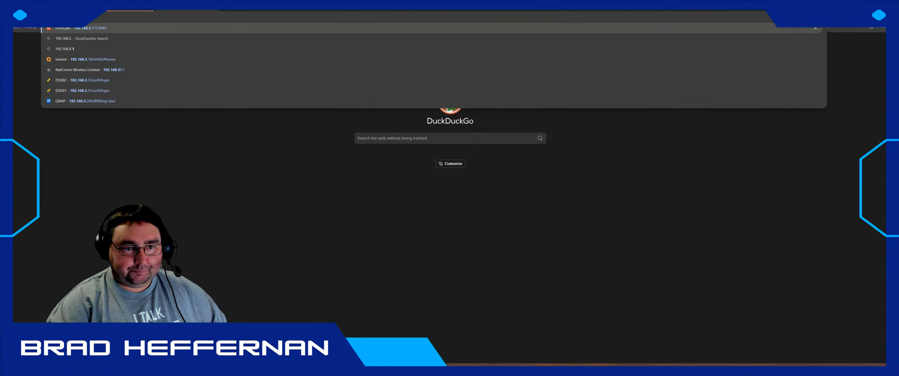
{"action": "type", "text": "7"}
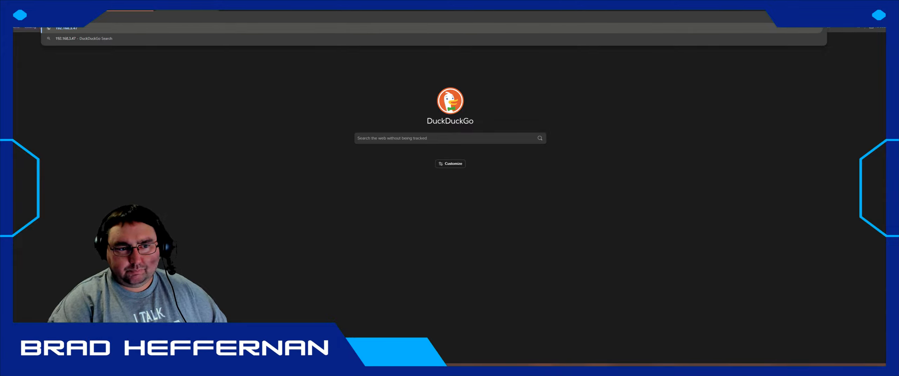
{"action": "key", "text": "BackSpace"}
{"action": "key", "text": "BackSpace"}
{"action": "type", "text": "28"}
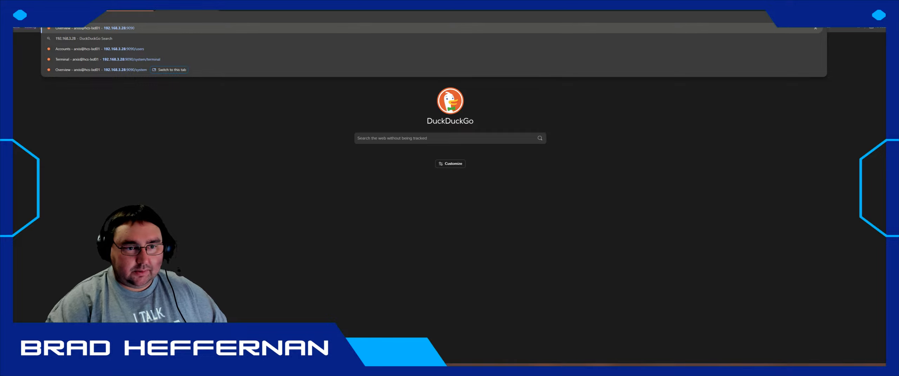
{"action": "key", "text": "Return"}
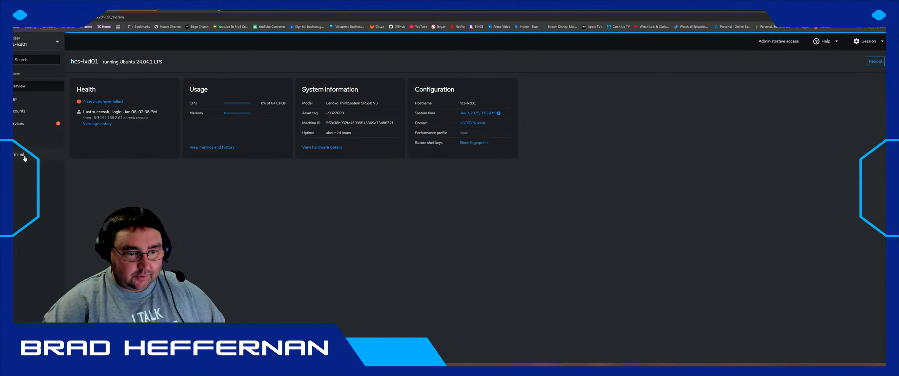
{"action": "left_click", "coordinate": [16, 157]}
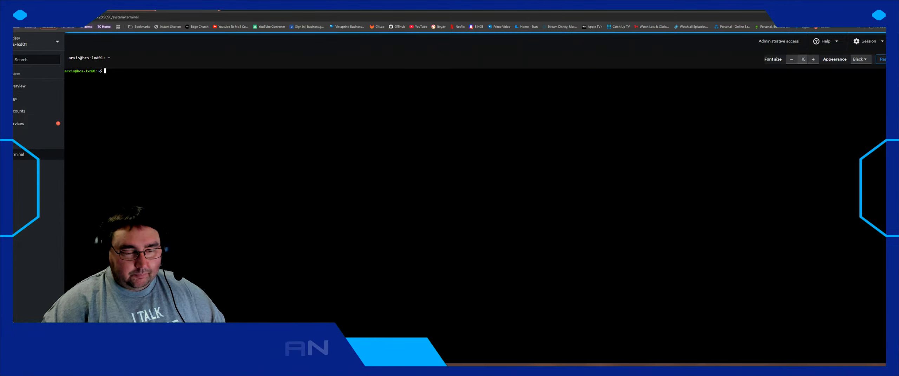
- Run lsblk in the Cockpit terminal to list the disks and the NVMe LVM root
{"action": "type", "text": "lsblk"}
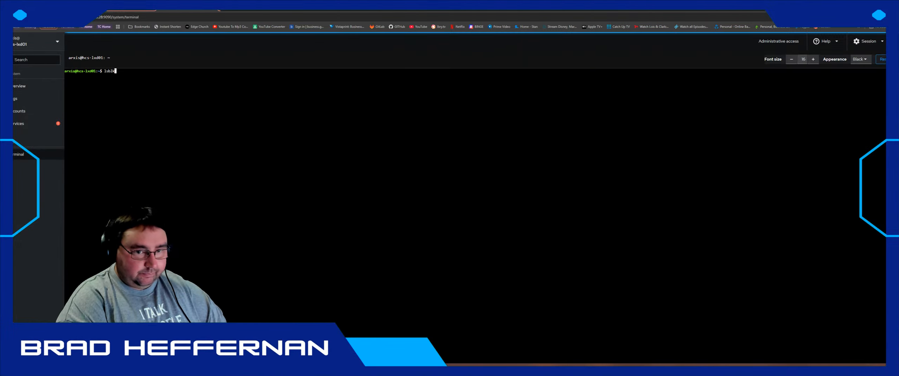
{"action": "key", "text": "Return"}
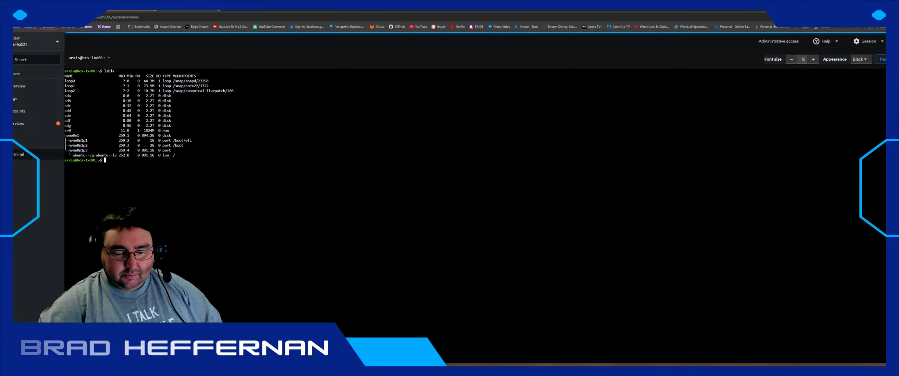
- Bring the remote console back, reposition it, and select the ubuntu-lv volume in the storage layout
{"action": "key", "text": "alt+Tab"}
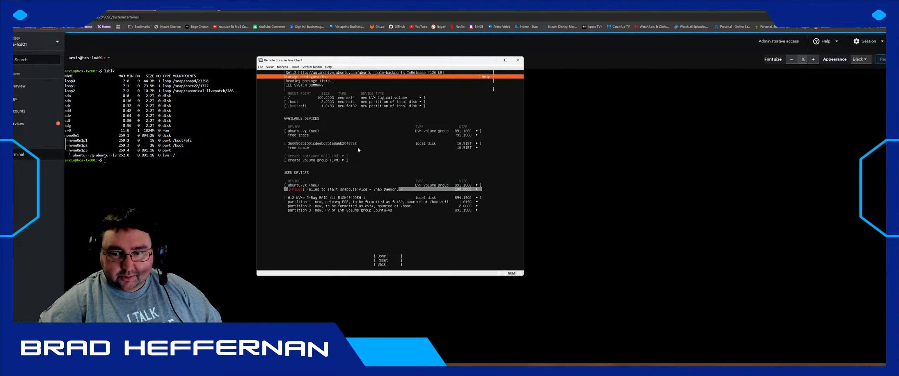
{"action": "left_click_drag", "start_coordinate": [378, 62], "coordinate": [319, 104]}
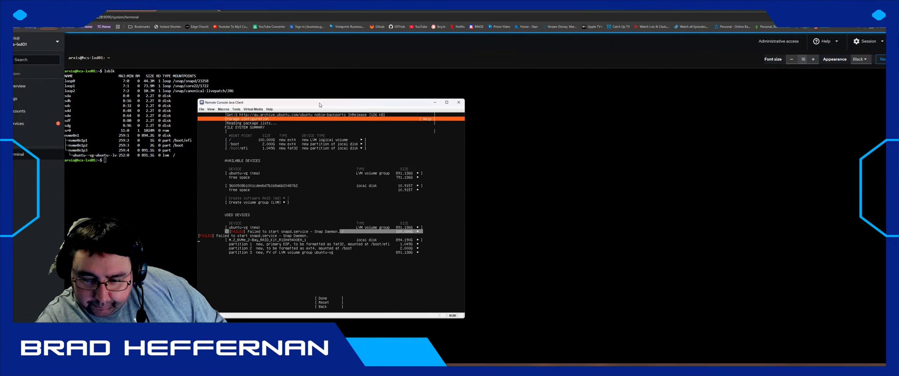
{"action": "key", "text": "Down"}
{"action": "key", "text": "Down"}
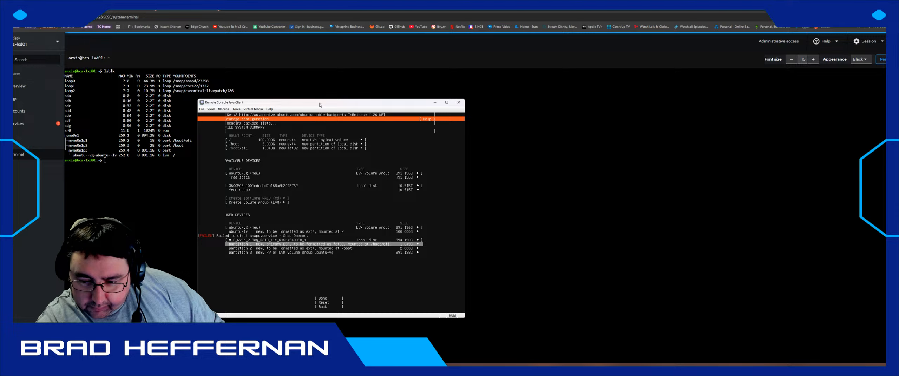
{"action": "key", "text": "Down"}
{"action": "key", "text": "Down"}
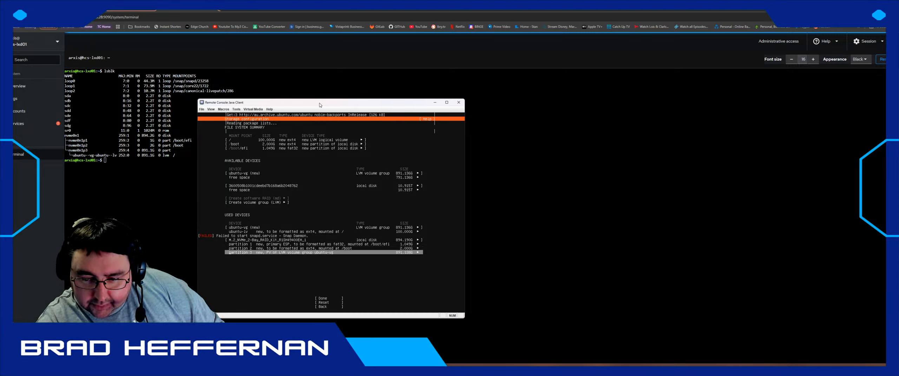
{"action": "key", "text": "Up"}
{"action": "key", "text": "Up"}
{"action": "key", "text": "Up"}
{"action": "key", "text": "Up"}
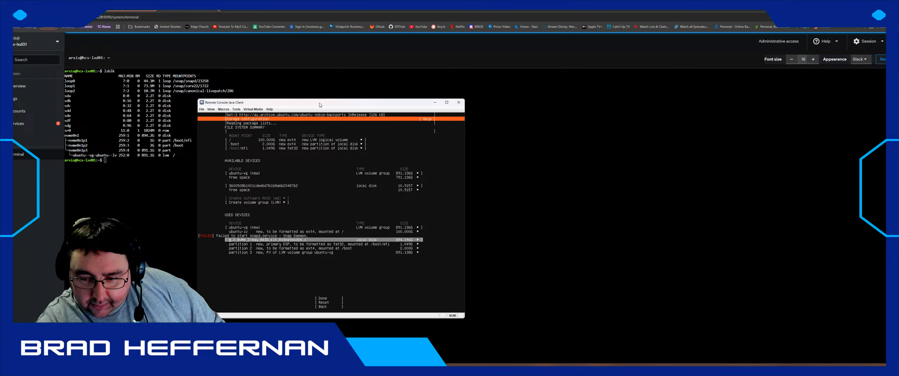
- Edit ubuntu-lv to its maximum size of 891.136G and save it
{"action": "key", "text": "Return"}
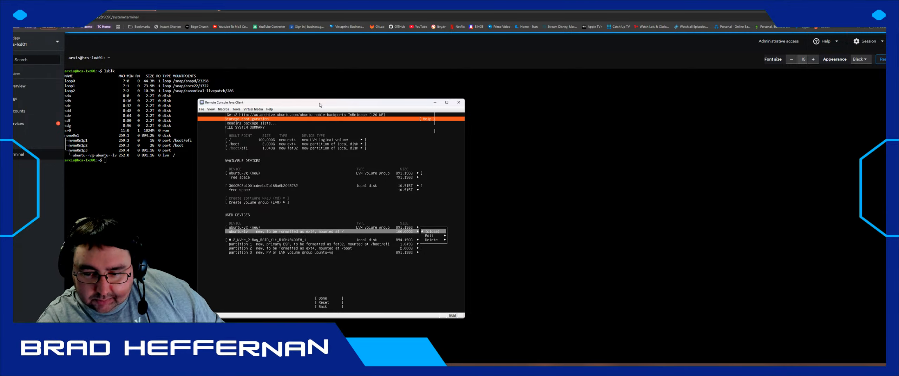
{"action": "key", "text": "Down"}
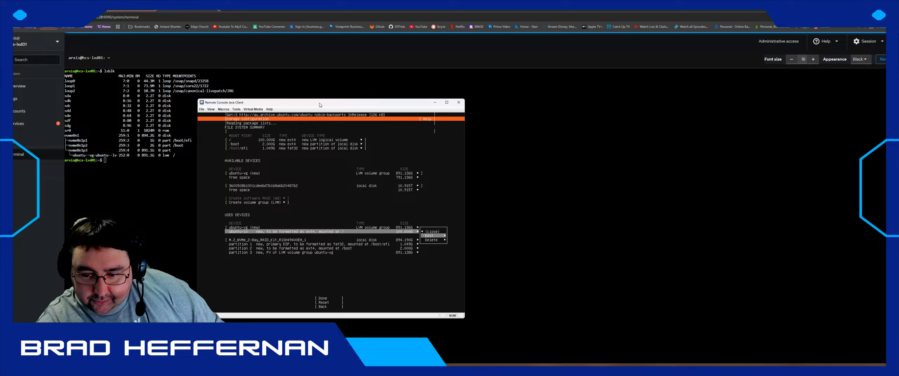
{"action": "key", "text": "Return"}
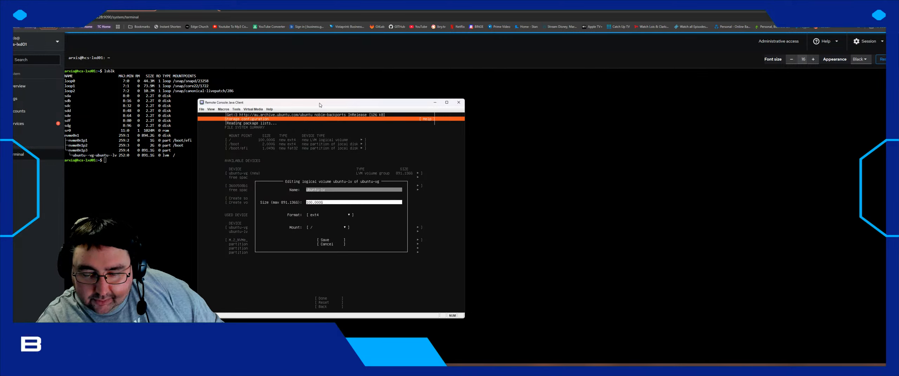
{"action": "key", "text": "Tab"}
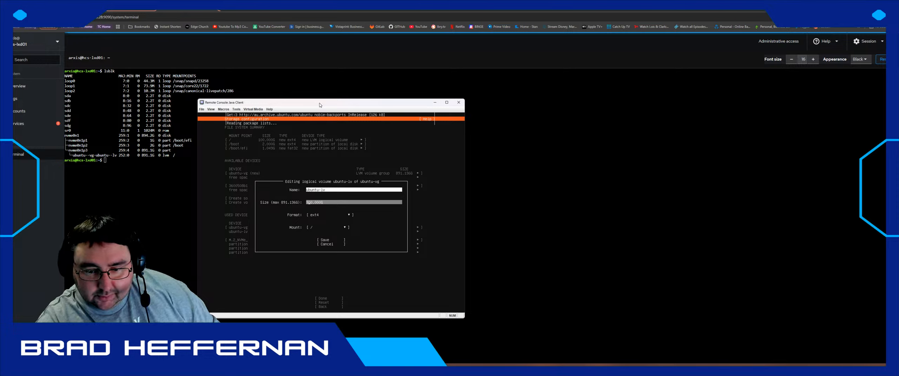
{"action": "key", "text": "Tab"}
{"action": "key", "text": "Tab"}
{"action": "key", "text": "Tab"}
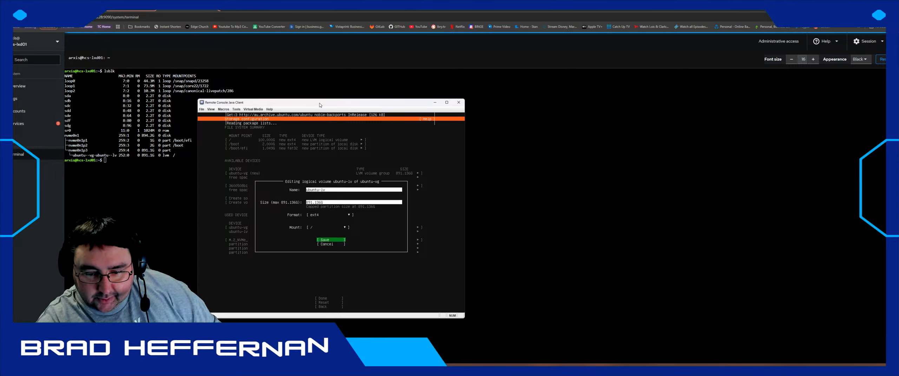
{"action": "key", "text": "Return"}
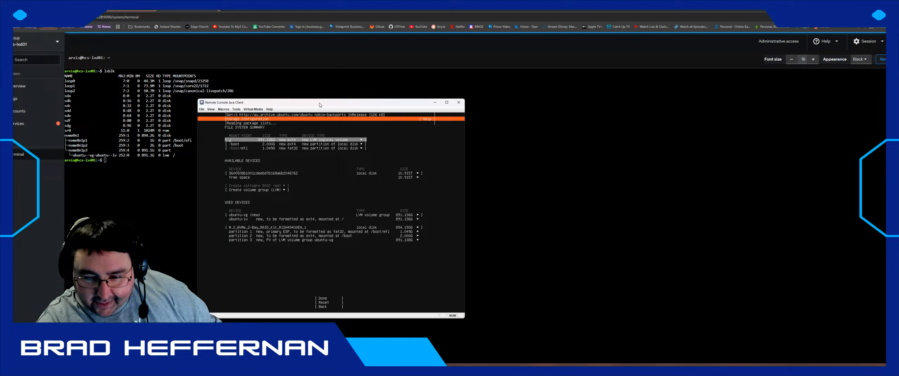
{"action": "key", "text": "Down"}
{"action": "key", "text": "Down"}
{"action": "key", "text": "Down"}
{"action": "key", "text": "Down"}
{"action": "key", "text": "Down"}
{"action": "key", "text": "Down"}
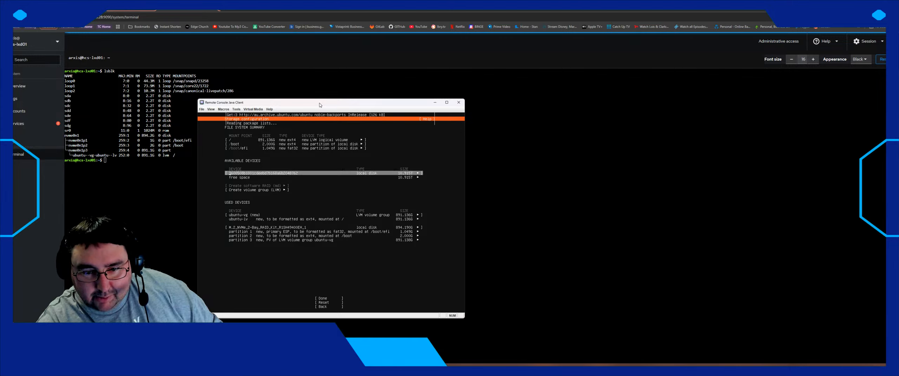
- Accept the storage layout with Done and choose Continue in the destructive-action confirmation
{"action": "key", "text": "Down"}
{"action": "key", "text": "Down"}
{"action": "key", "text": "Down"}
{"action": "key", "text": "Down"}
{"action": "key", "text": "Down"}
{"action": "key", "text": "Down"}
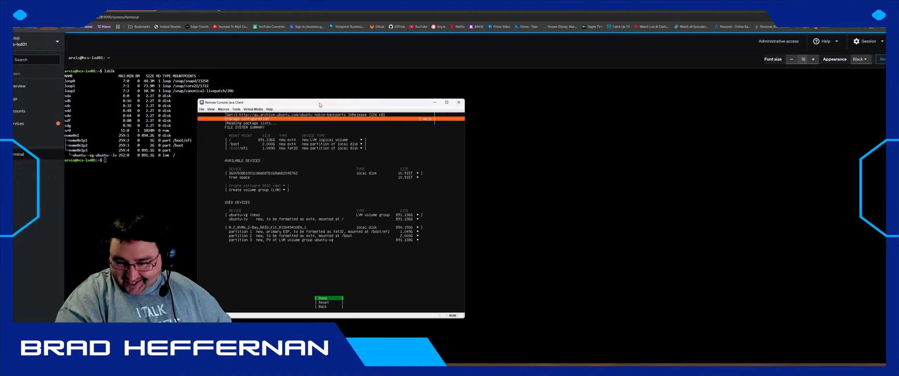
{"action": "key", "text": "Return"}
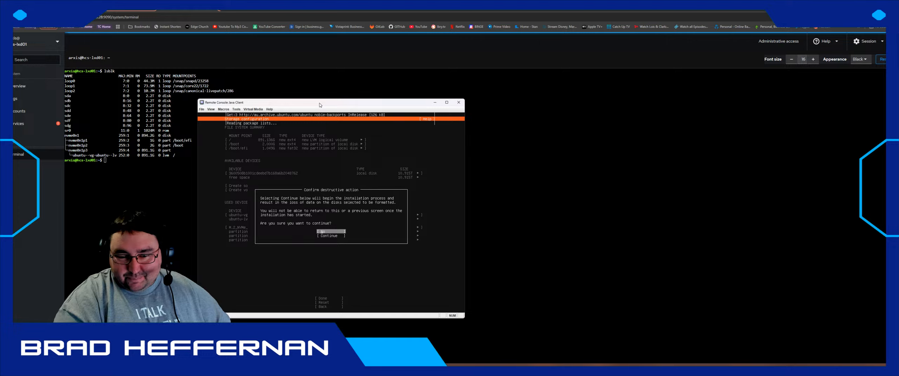
{"action": "key", "text": "Down"}
{"action": "key", "text": "Return"}
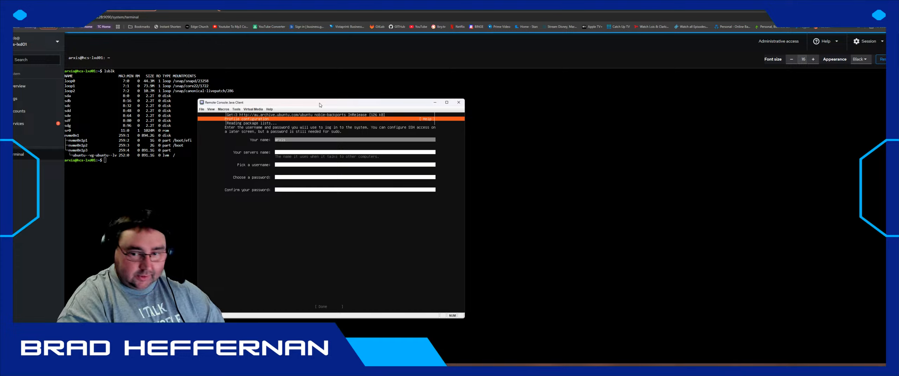
- Fill in the profile with server name hcs-lxd02, a username and the password twice, then submit
{"action": "key", "text": "Tab"}
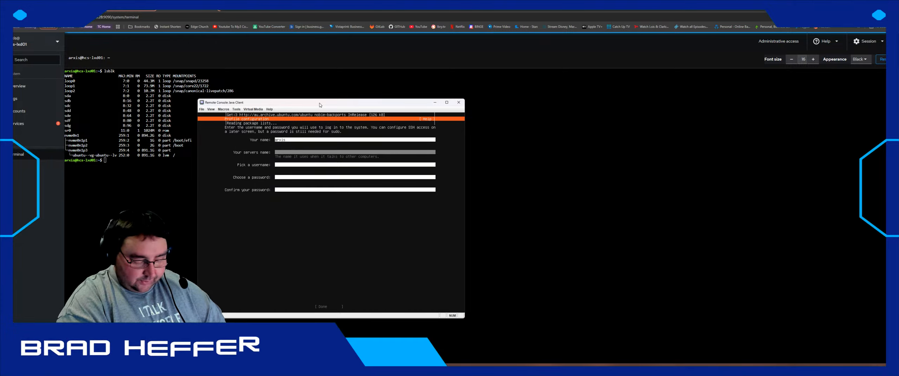
{"action": "type", "text": "hcs-"}
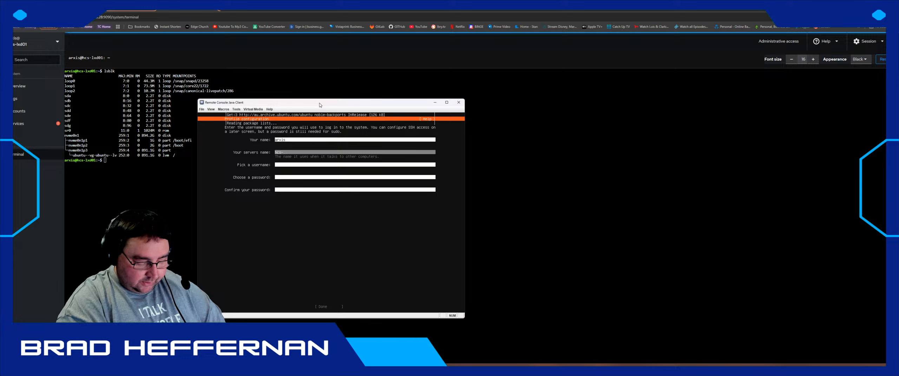
{"action": "type", "text": "lxd02"}
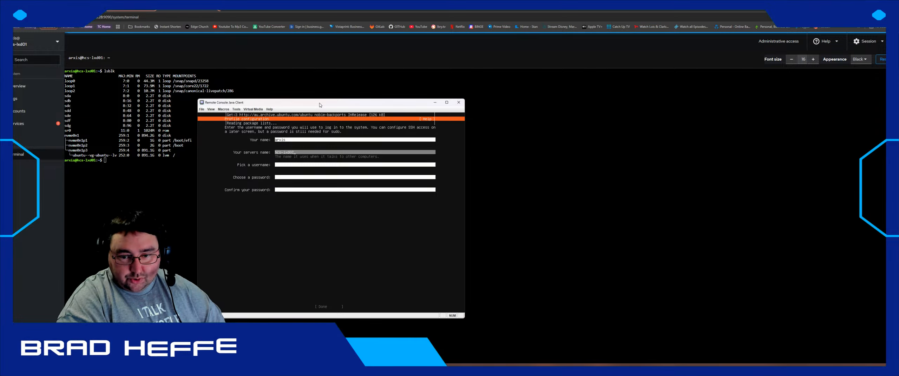
{"action": "key", "text": "Tab"}
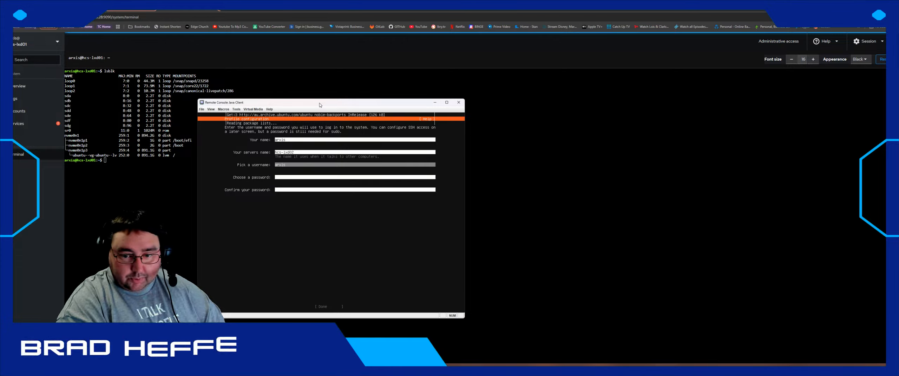
{"action": "key", "text": "Tab"}
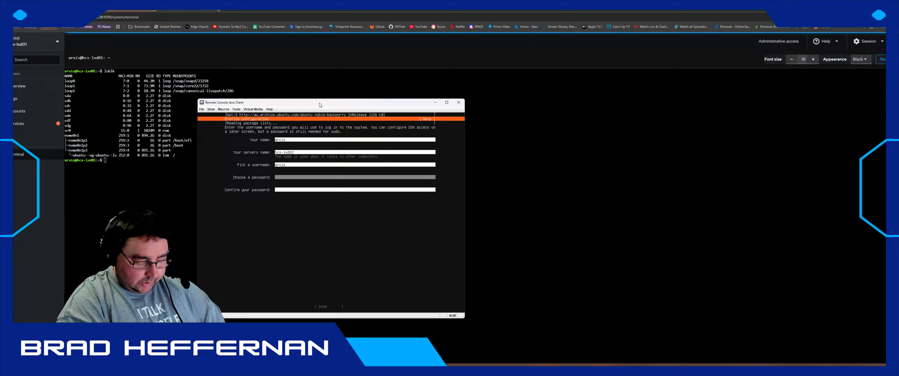
{"action": "type", "text": "***"}
{"action": "key", "text": "Tab"}
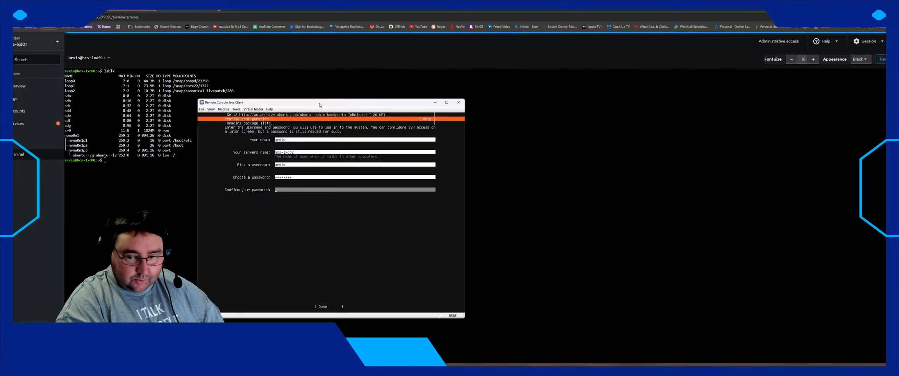
{"action": "type", "text": "*******"}
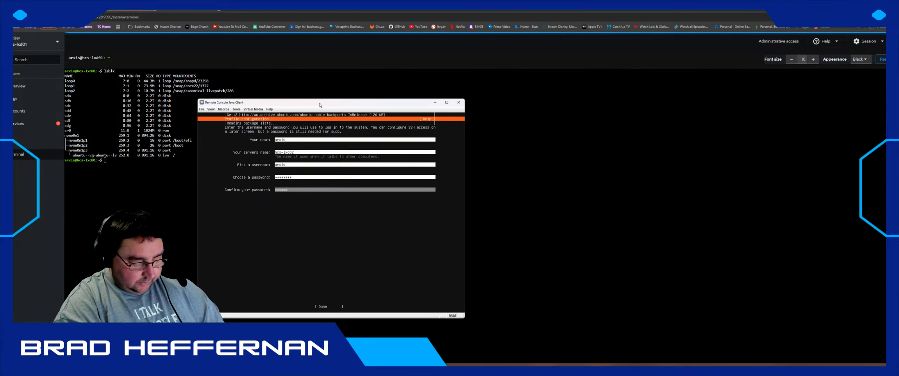
{"action": "key", "text": "Tab"}
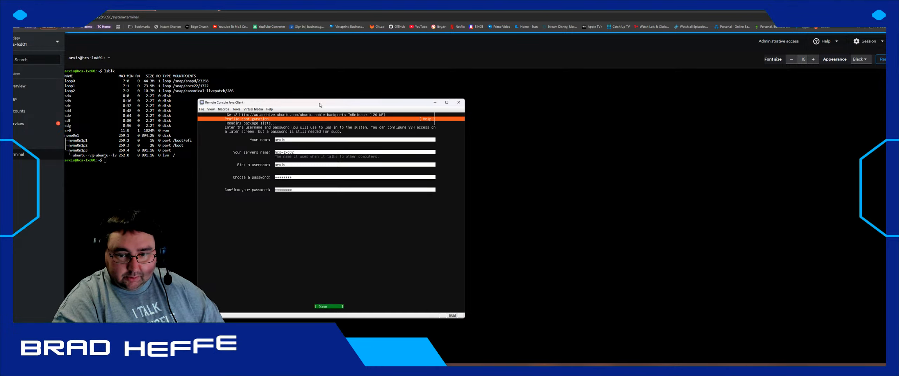
{"action": "key", "text": "Return"}
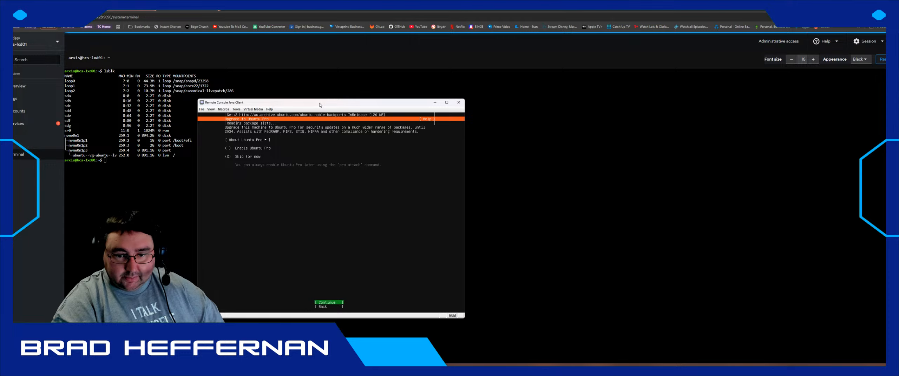
- Skip the Ubuntu Pro upgrade for now and continue
{"action": "key", "text": "Tab"}
{"action": "key", "text": "shift+Tab"}
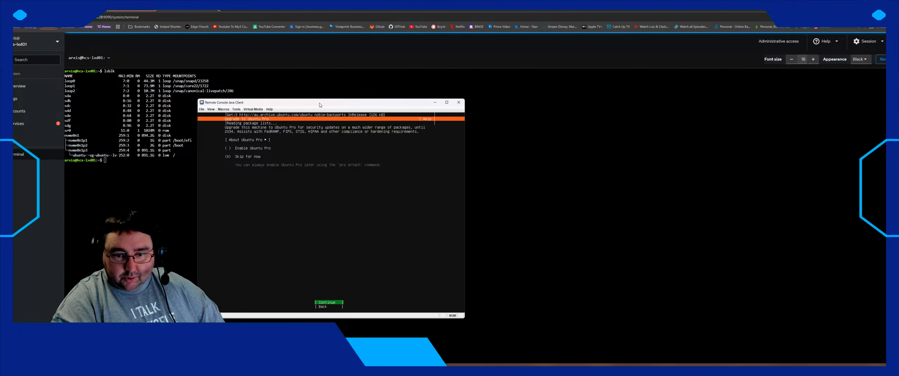
{"action": "key", "text": "Return"}
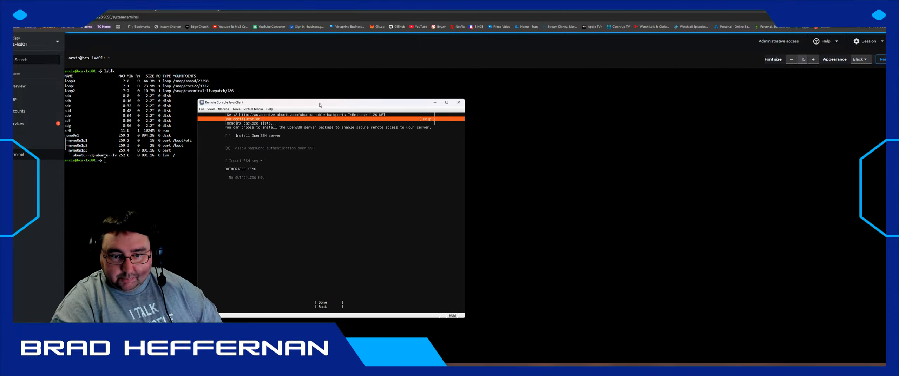
- Tick Install OpenSSH server and confirm the SSH setup
{"action": "key", "text": "space"}
{"action": "key", "text": "Tab"}
{"action": "key", "text": "Tab"}
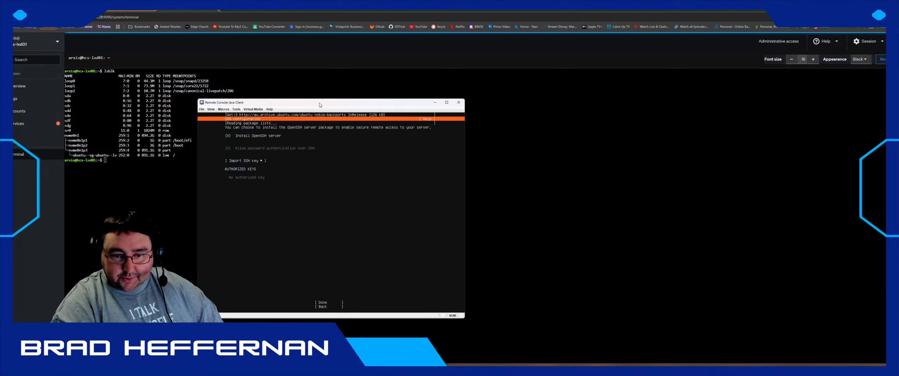
{"action": "key", "text": "Return"}
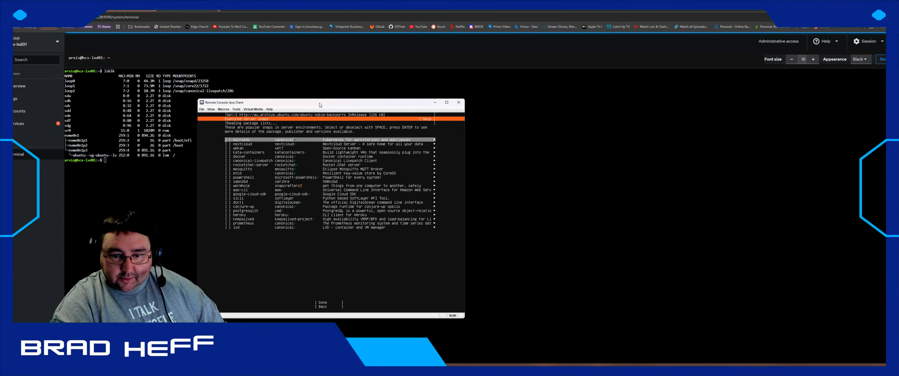
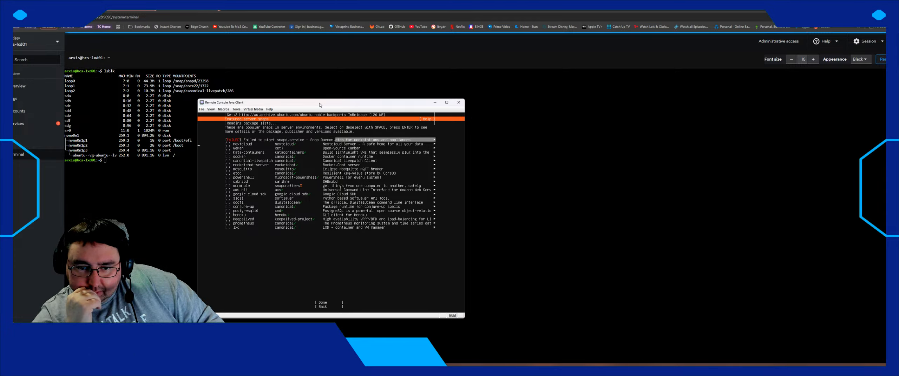
- Choose Done on Featured Server Snaps with no snaps to start installing, then switch to the server terminal
{"action": "key", "text": "Tab"}
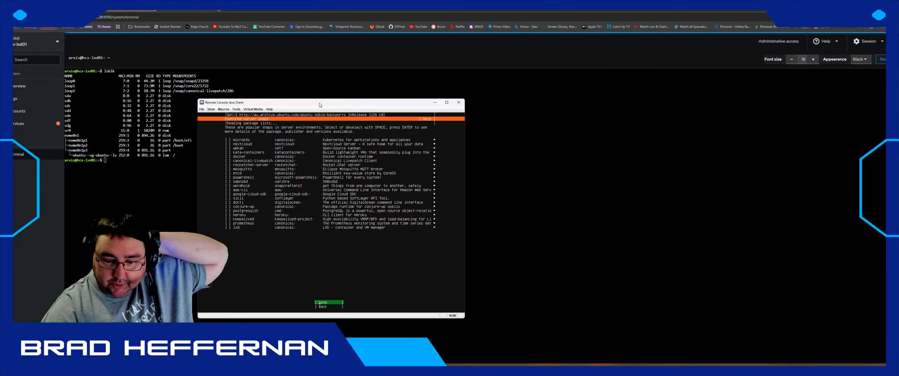
{"action": "key", "text": "Return"}
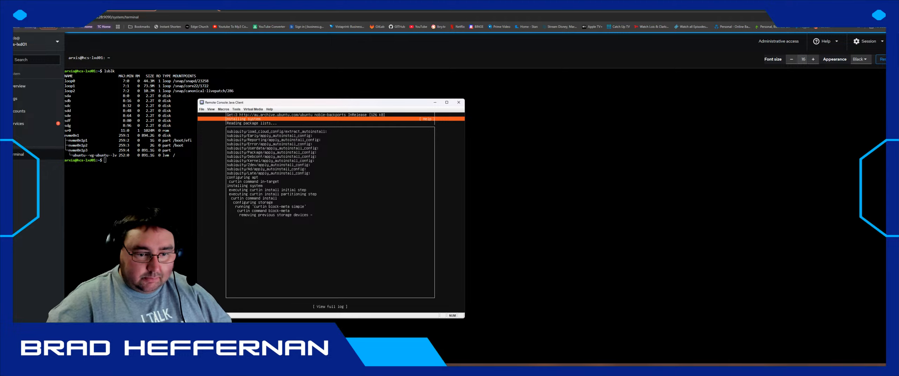
{"action": "left_click", "coordinate": [121, 177]}
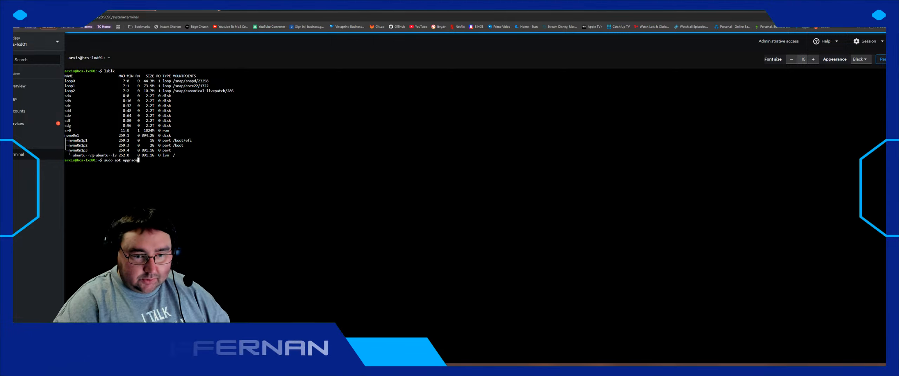
- Recall the earlier apt install command and replace the .deb with sssd-tools adcli sssd libnss-sss libpam-sss
{"action": "type", "text": "sudo landscape-config --computer-title \"HCS-LXD01\" --account-name horizon-christian-school"}
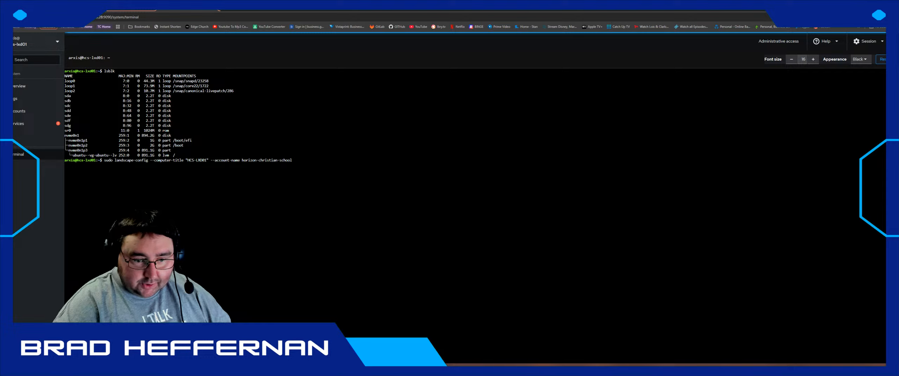
{"action": "key", "text": "Up"}
{"action": "key", "text": "Up"}
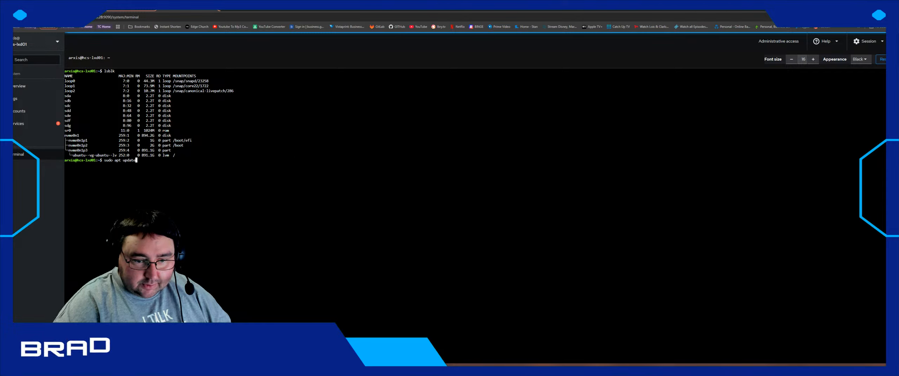
{"action": "key", "text": "Up"}
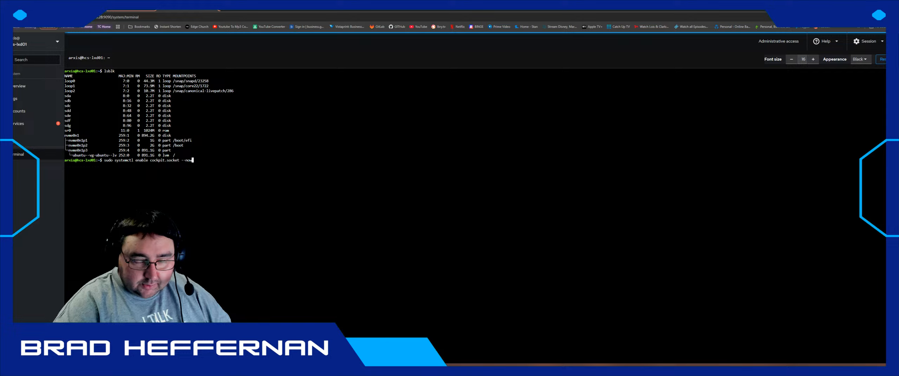
{"action": "key", "text": "Up"}
{"action": "key", "text": "Up"}
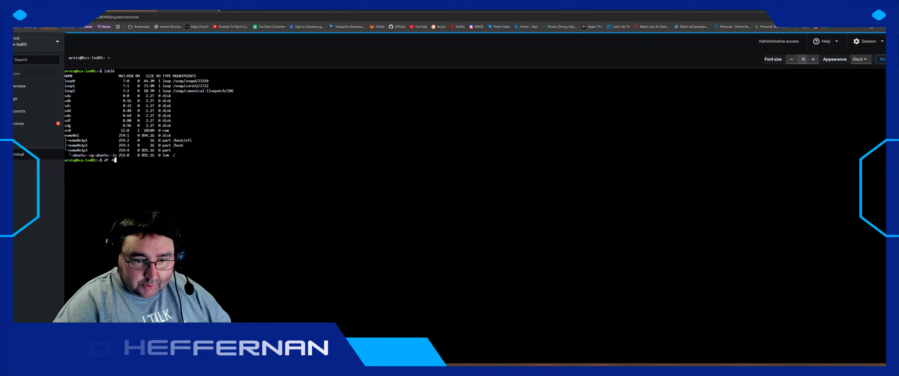
{"action": "key", "text": "Up"}
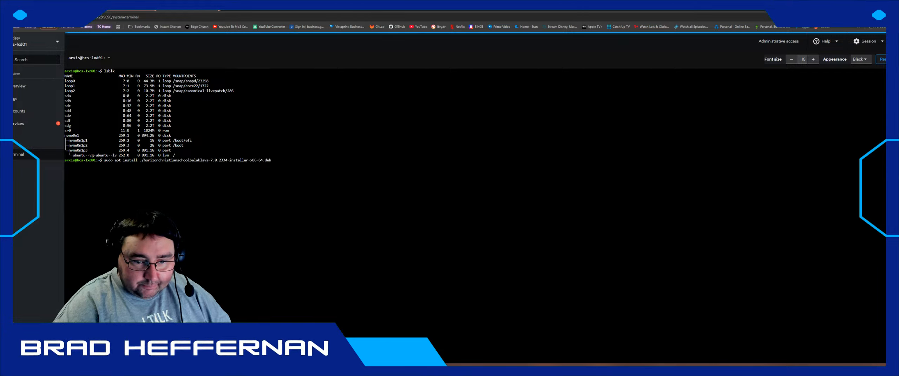
{"action": "key", "text": "ctrl+w"}
{"action": "type", "text": "sssd-tools adcli sssd libnss-sss libpam-sss"}
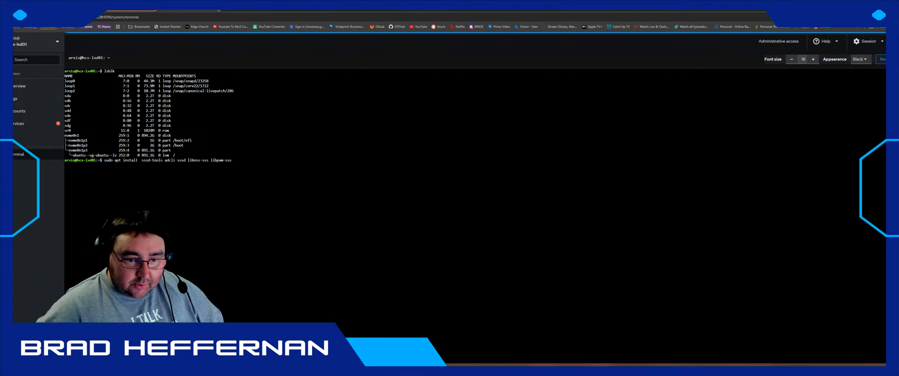
- Copy the sssd install command into a new note and move the notes window aside
{"action": "left_click_drag", "start_coordinate": [104, 160], "coordinate": [231, 160]}
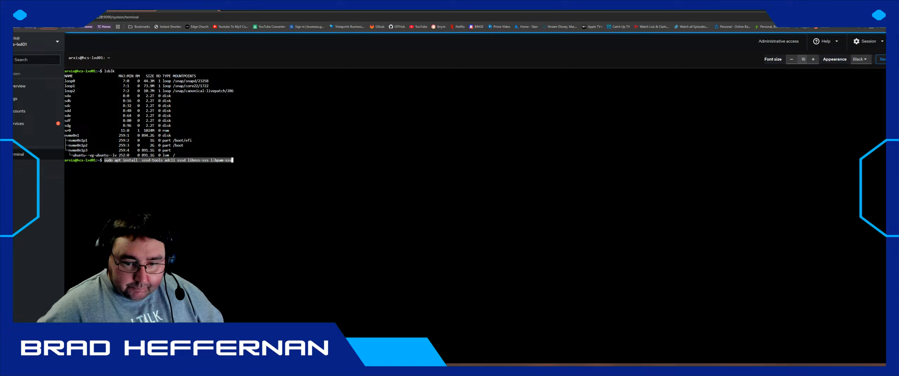
{"action": "right_click", "coordinate": [203, 161]}
{"action": "left_click", "coordinate": [210, 167]}
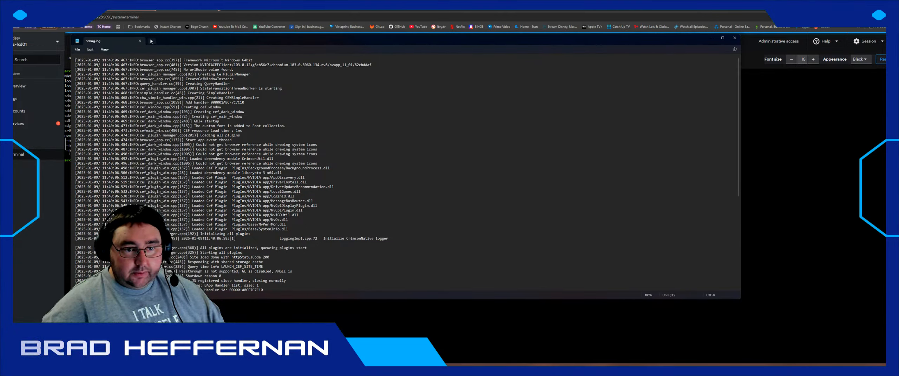
{"action": "key", "text": "ctrl+n"}
{"action": "type", "text": "sudo apt install  sssd-tools adcli sssd libnss-sss libpam-sss"}
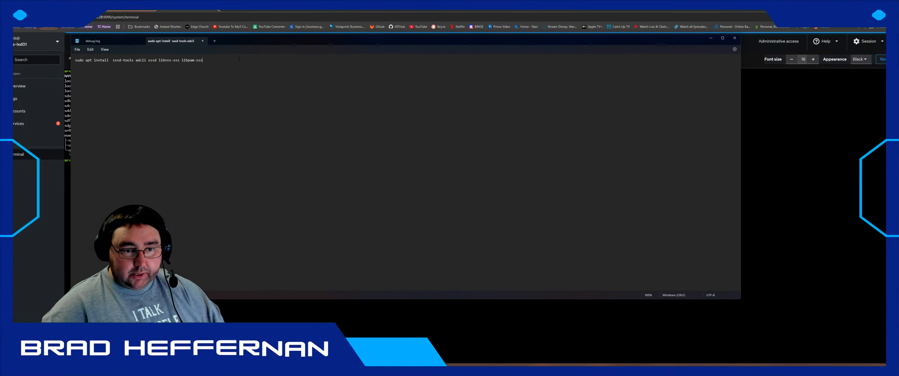
{"action": "left_click_drag", "start_coordinate": [247, 42], "coordinate": [283, 375]}
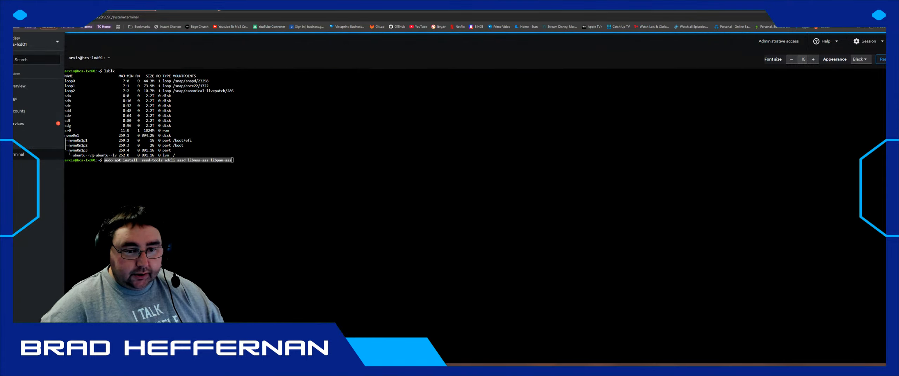
- Recall and copy the vim tmux install command from the terminal history
{"action": "left_click", "coordinate": [232, 160]}
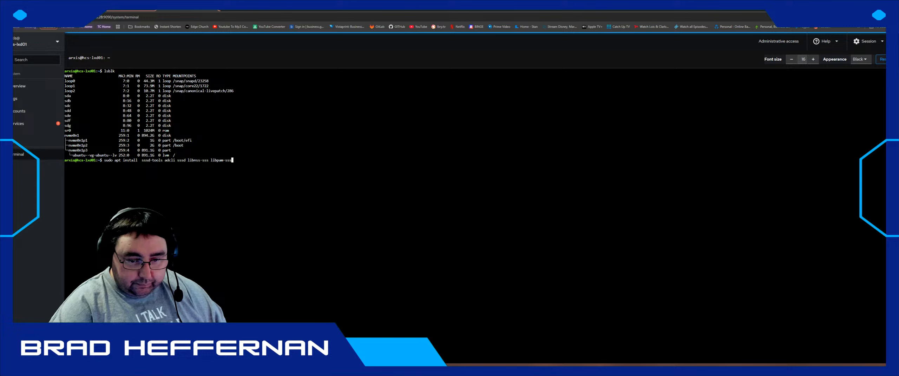
{"action": "key", "text": "Up"}
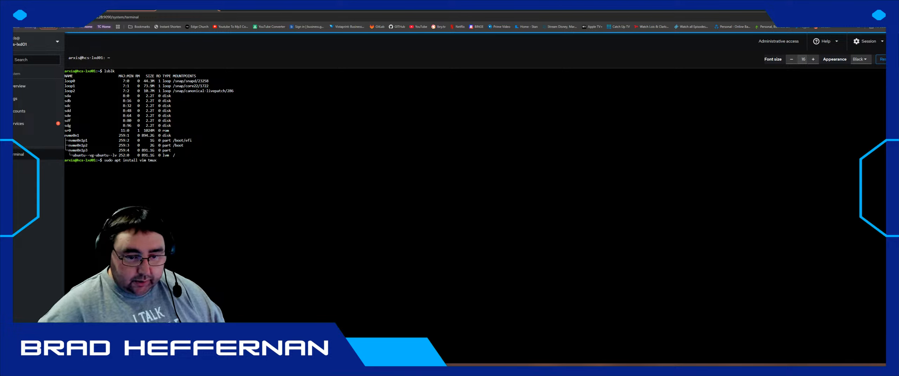
{"action": "left_click_drag", "start_coordinate": [104, 160], "coordinate": [164, 161]}
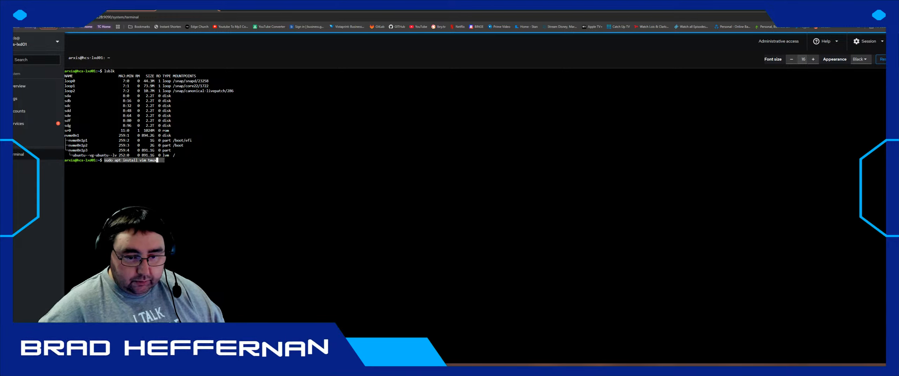
{"action": "right_click", "coordinate": [148, 160]}
{"action": "left_click", "coordinate": [170, 168]}
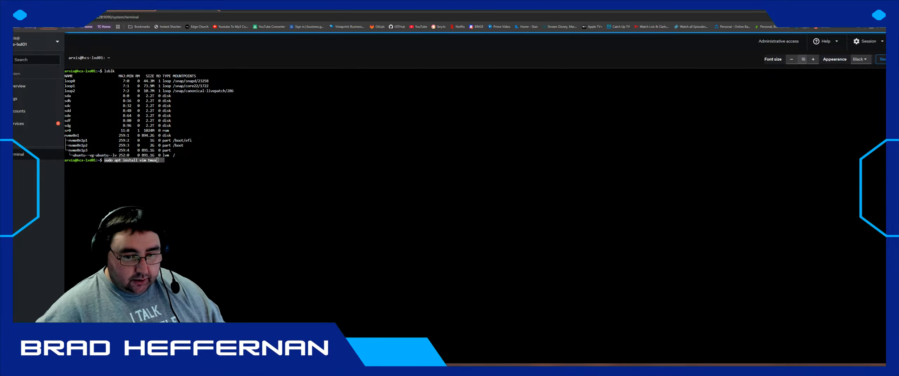
- Step back past the pro attach command to recall the wget agent download command
{"action": "left_click", "coordinate": [157, 160]}
{"action": "key", "text": "Up"}
{"action": "key", "text": "Up"}
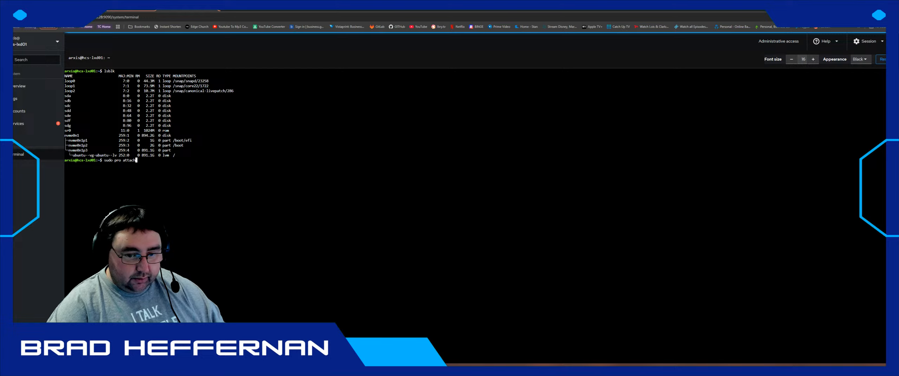
{"action": "key", "text": "Up"}
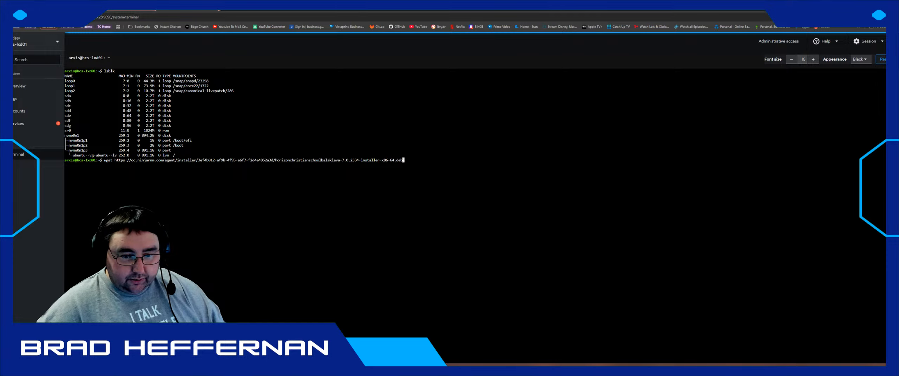
- Copy the full wget agent download command
{"action": "left_click_drag", "start_coordinate": [104, 160], "coordinate": [403, 160]}
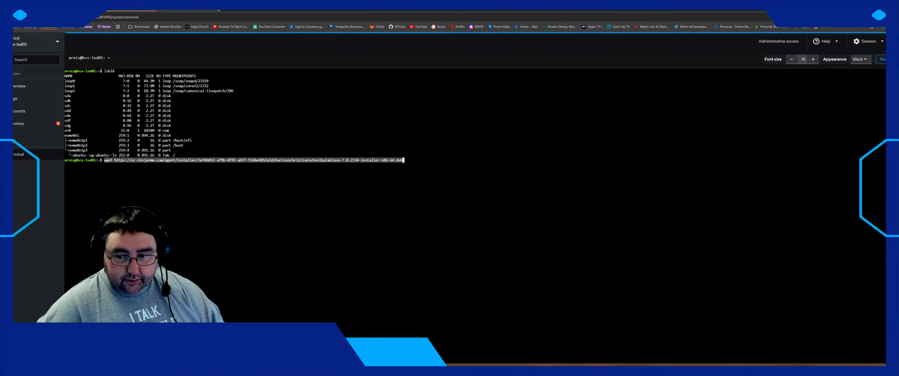
{"action": "right_click", "coordinate": [393, 160]}
{"action": "left_click", "coordinate": [410, 170]}
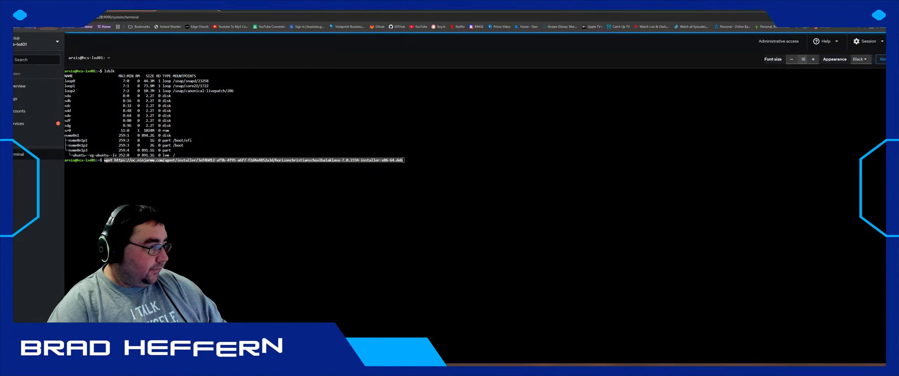
- Browse back through history and copy the apt install cockpit command
{"action": "left_click", "coordinate": [140, 177]}
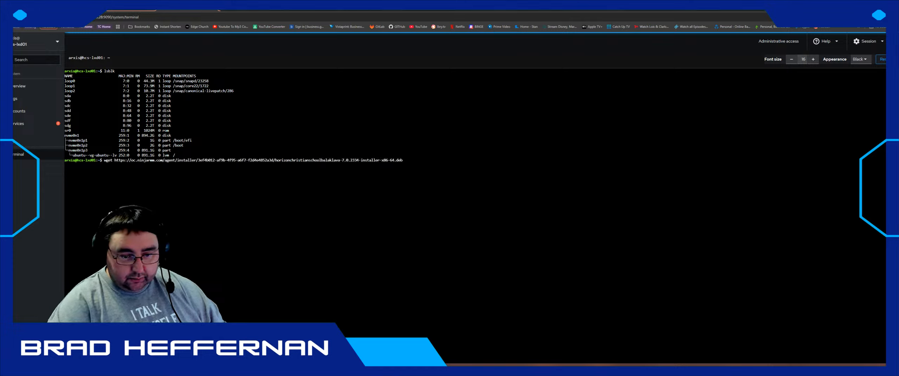
{"action": "key", "text": "Up"}
{"action": "key", "text": "Up"}
{"action": "key", "text": "Up"}
{"action": "key", "text": "Up"}
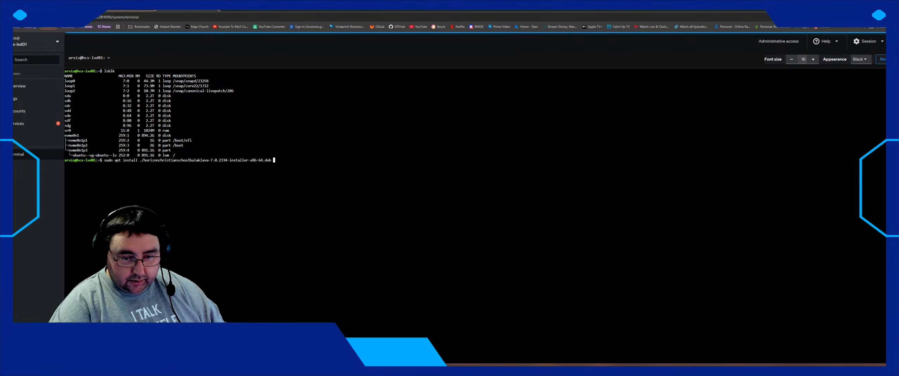
{"action": "key", "text": "Up"}
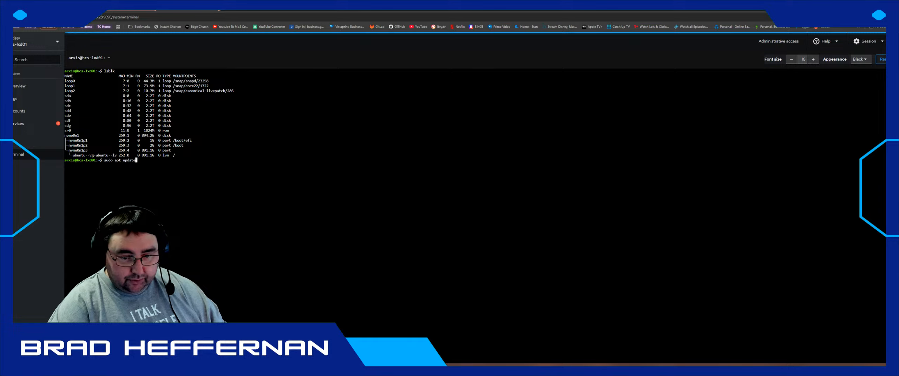
{"action": "key", "text": "Up"}
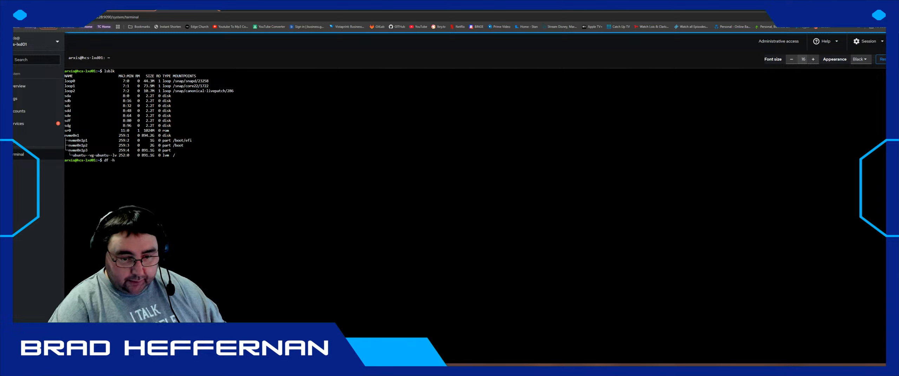
{"action": "key", "text": "Up"}
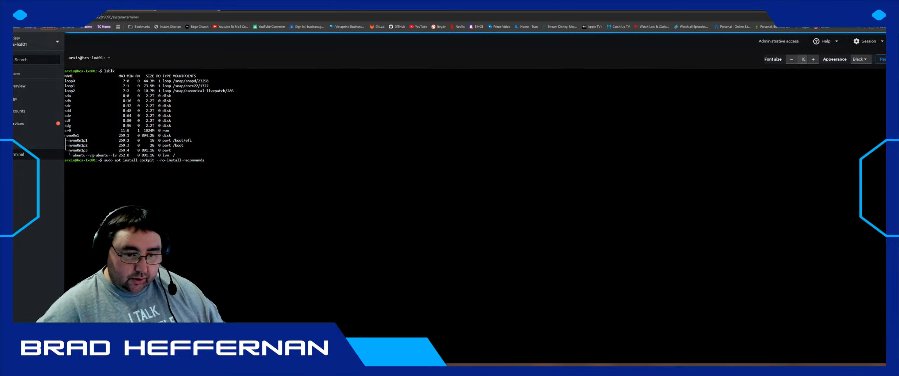
{"action": "left_click_drag", "start_coordinate": [104, 160], "coordinate": [205, 161]}
{"action": "right_click", "coordinate": [205, 161]}
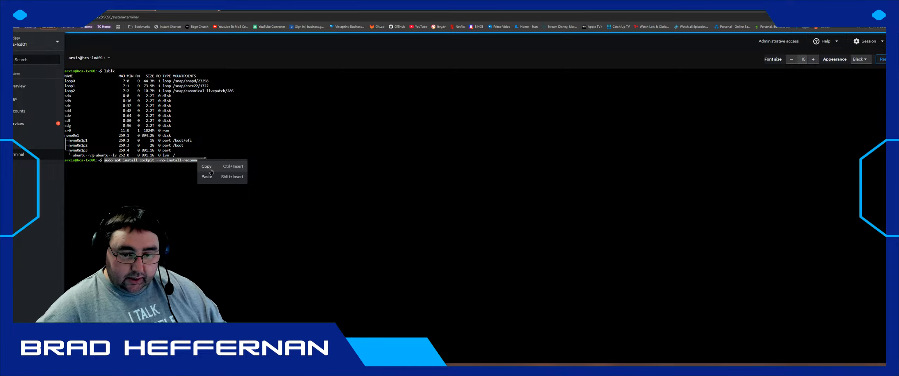
{"action": "left_click", "coordinate": [210, 165]}
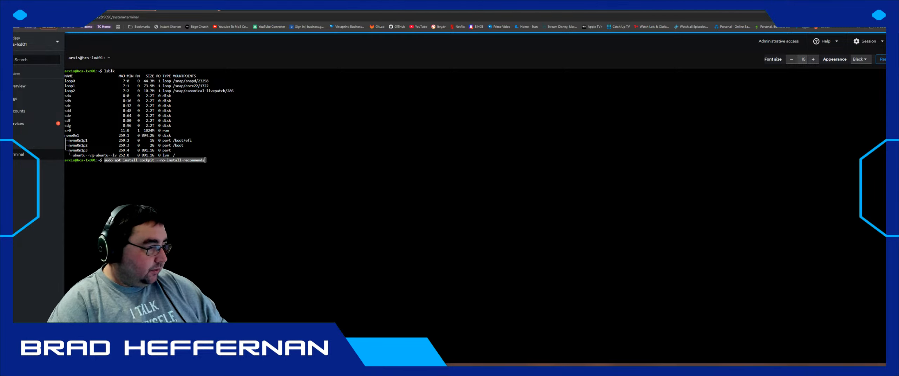
- Recall and select the systemctl enable cockpit.socket command
{"action": "left_click_drag", "start_coordinate": [175, 165], "coordinate": [175, 169]}
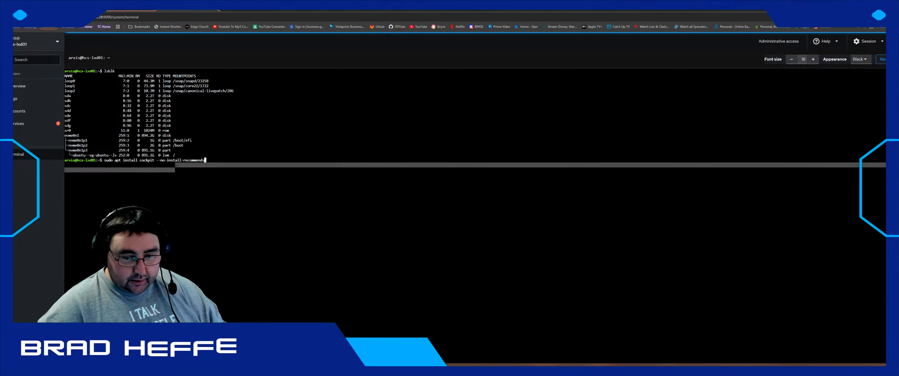
{"action": "key", "text": "Down"}
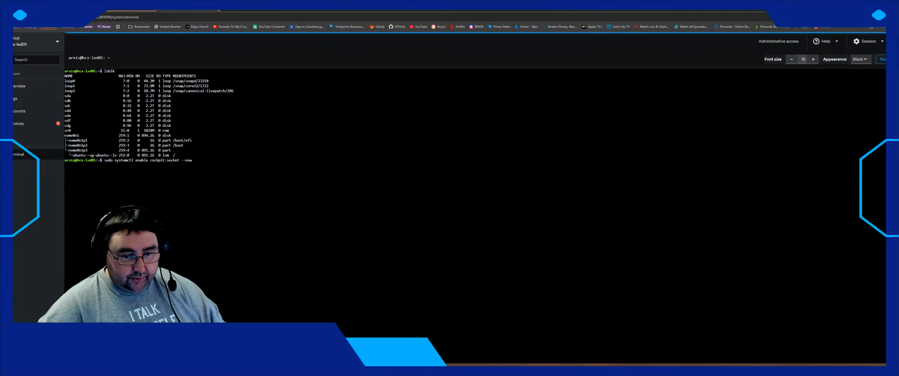
{"action": "left_click_drag", "start_coordinate": [104, 160], "coordinate": [193, 160]}
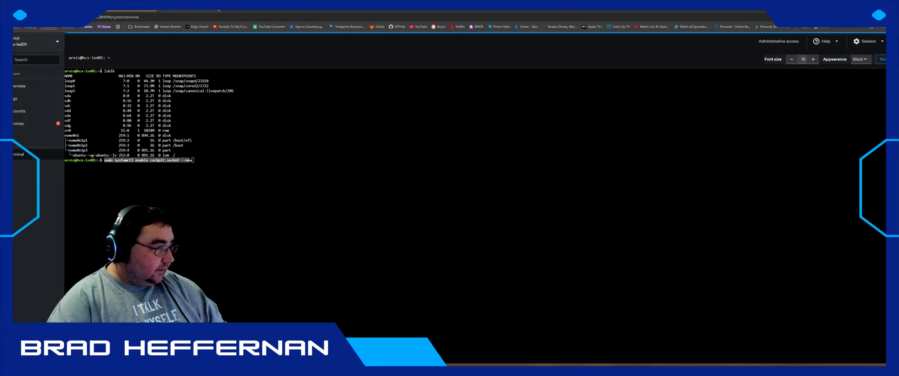
{"action": "left_click", "coordinate": [211, 176]}
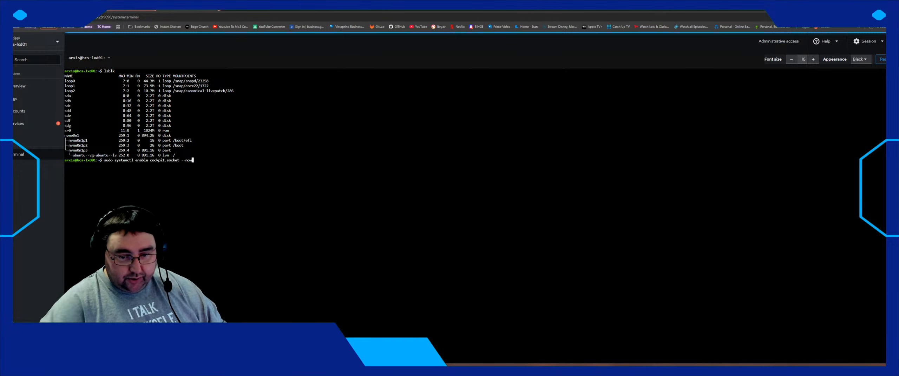
{"action": "key", "text": "Up"}
{"action": "key", "text": "Down"}
{"action": "key", "text": "Up"}
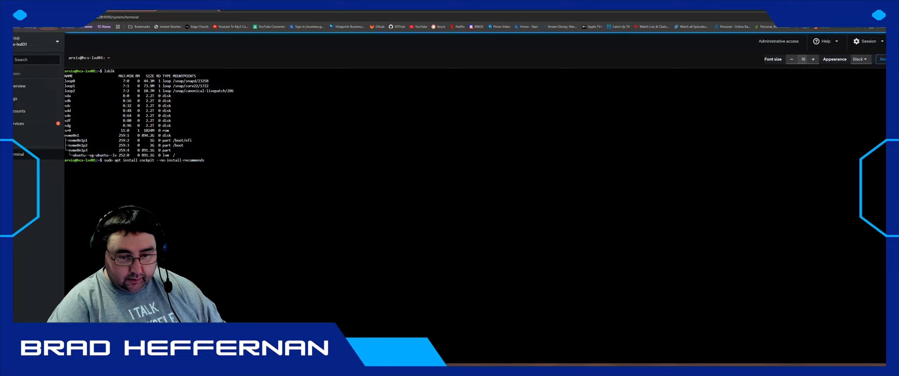
{"action": "key", "text": "Down"}
{"action": "key", "text": "Down"}
{"action": "key", "text": "Down"}
{"action": "key", "text": "Down"}
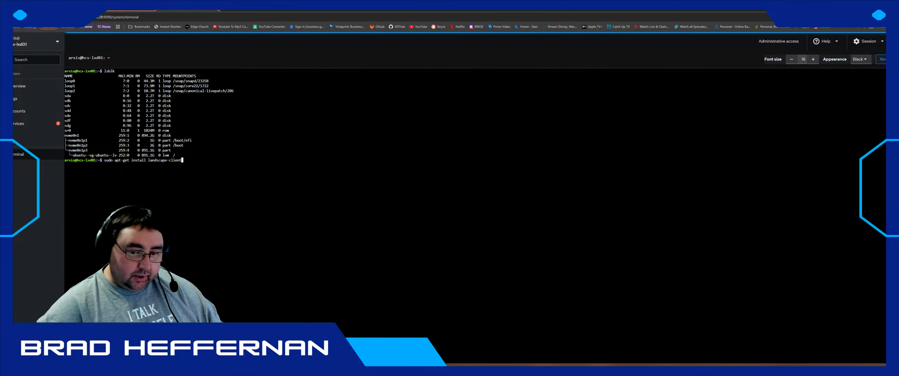
- Copy the landscape-client install command and the landscape-config registration command from history
{"action": "left_click_drag", "start_coordinate": [104, 161], "coordinate": [182, 160]}
{"action": "right_click", "coordinate": [178, 161]}
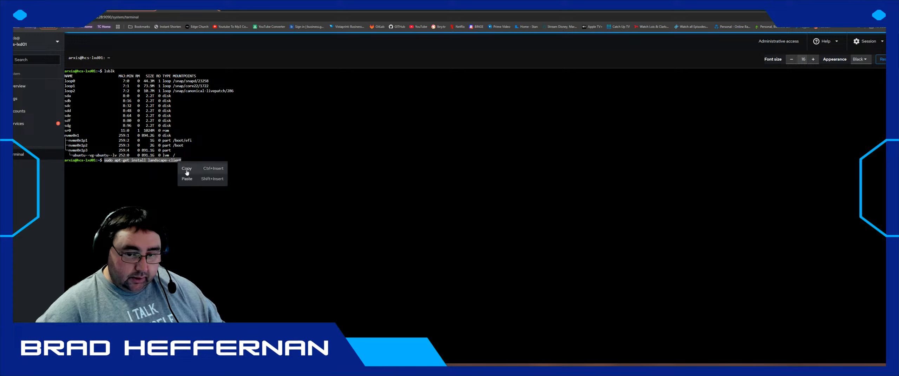
{"action": "left_click", "coordinate": [186, 171]}
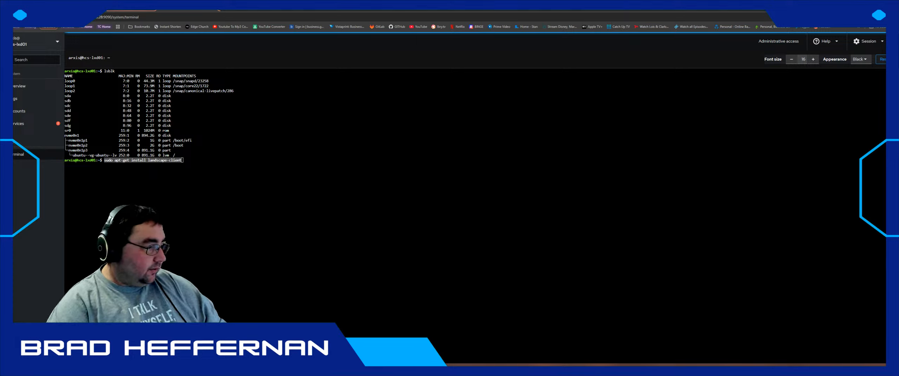
{"action": "left_click", "coordinate": [210, 169]}
{"action": "key", "text": "Down"}
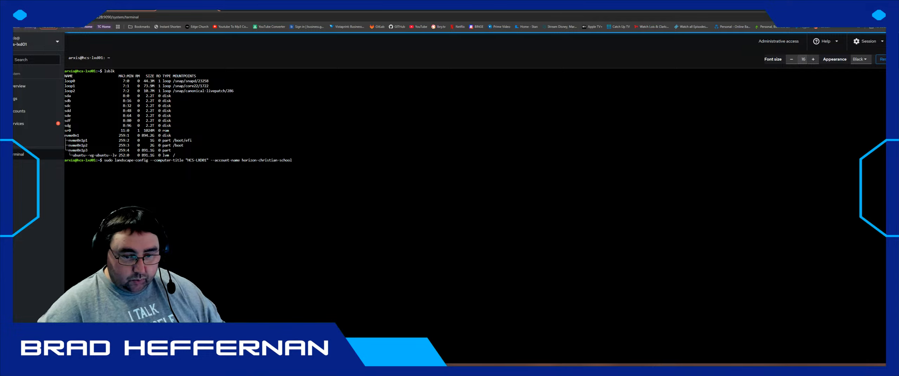
{"action": "left_click_drag", "start_coordinate": [104, 161], "coordinate": [292, 161]}
{"action": "right_click", "coordinate": [283, 161]}
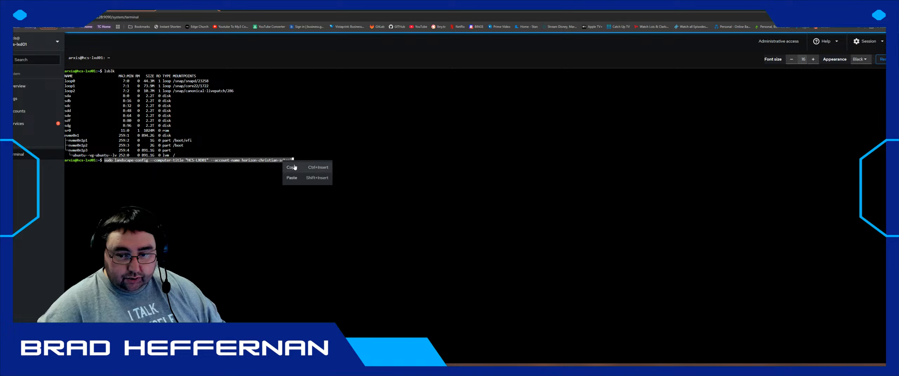
{"action": "left_click", "coordinate": [295, 168]}
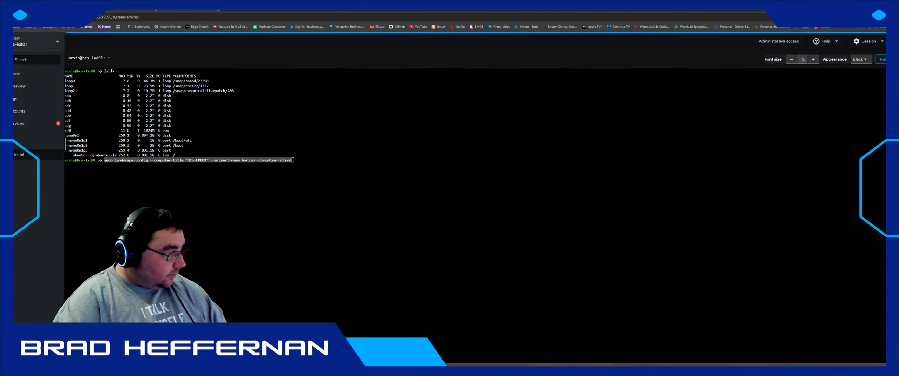
- Dismiss and minimize Angry IP Scanner, then bring up the remote console showing installer progress
{"action": "left_click", "coordinate": [176, 175]}
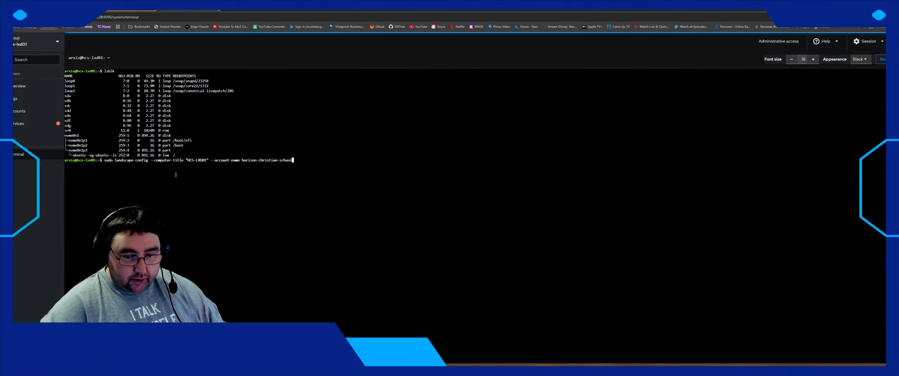
{"action": "key", "text": "Down"}
{"action": "key", "text": "Down"}
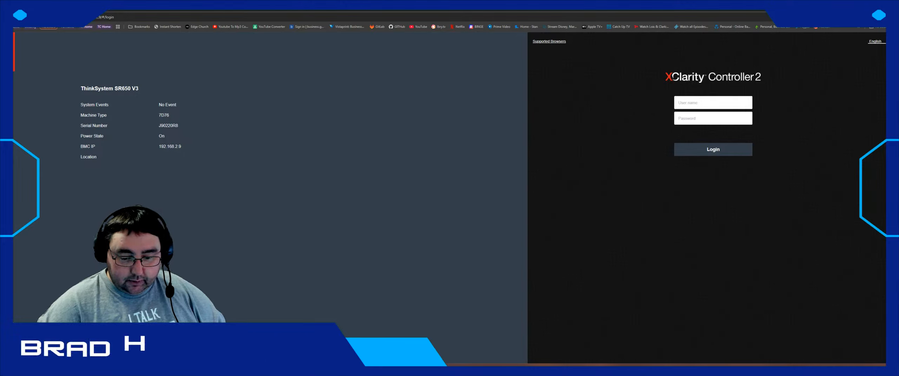
{"action": "key", "text": "alt+Tab"}
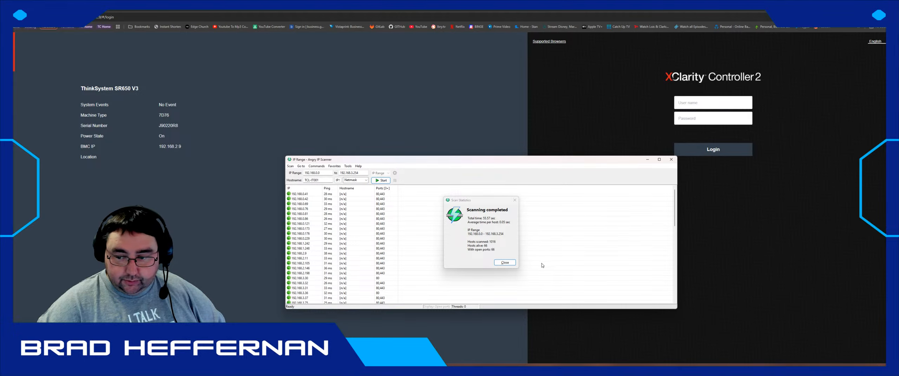
{"action": "left_click", "coordinate": [505, 262]}
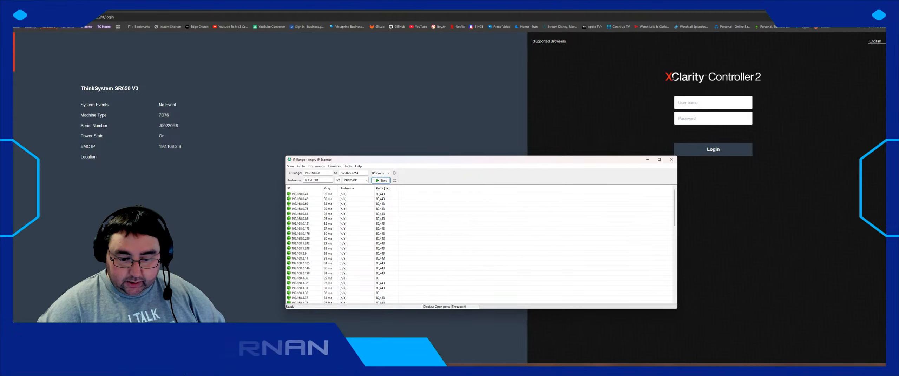
{"action": "left_click", "coordinate": [177, 373]}
{"action": "left_click", "coordinate": [187, 372]}
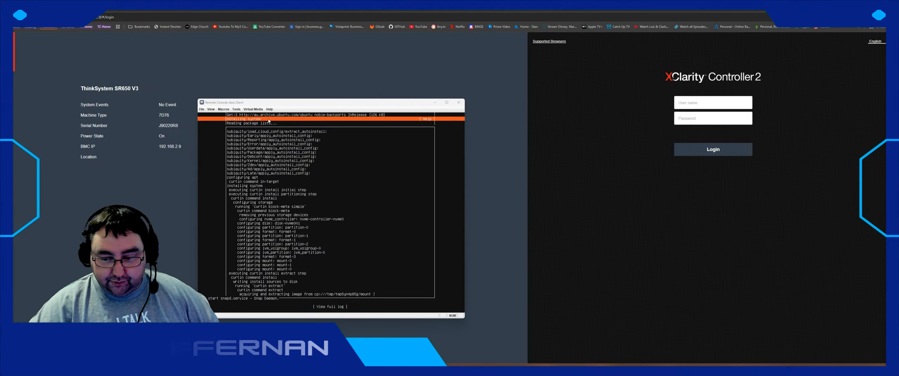
- Drag the remote console's top edge upward and nudge the window slightly left
{"action": "left_click_drag", "start_coordinate": [303, 100], "coordinate": [315, 50]}
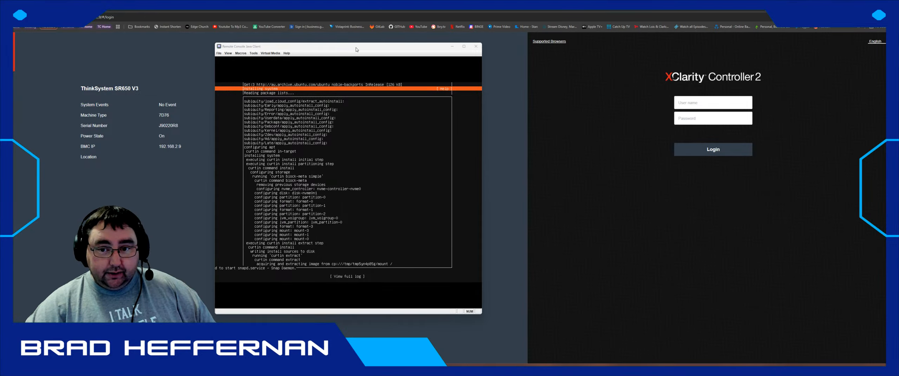
{"action": "left_click_drag", "start_coordinate": [358, 46], "coordinate": [346, 48]}
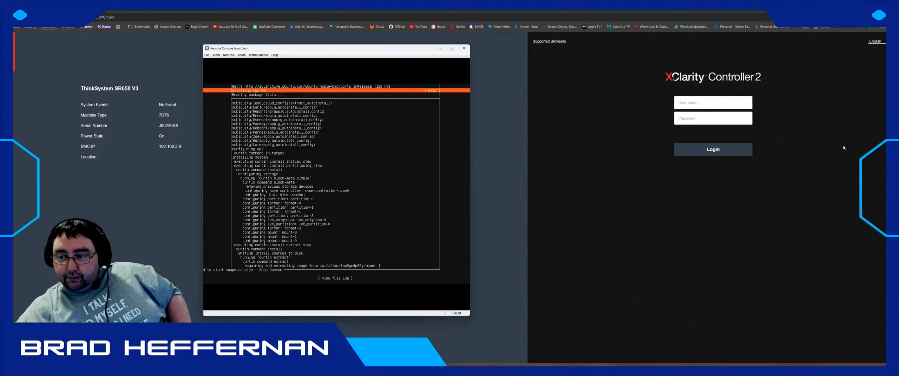
- Log in to the controller with the saved credentials, then move the remote console off the health summary
{"action": "left_click", "coordinate": [702, 101]}
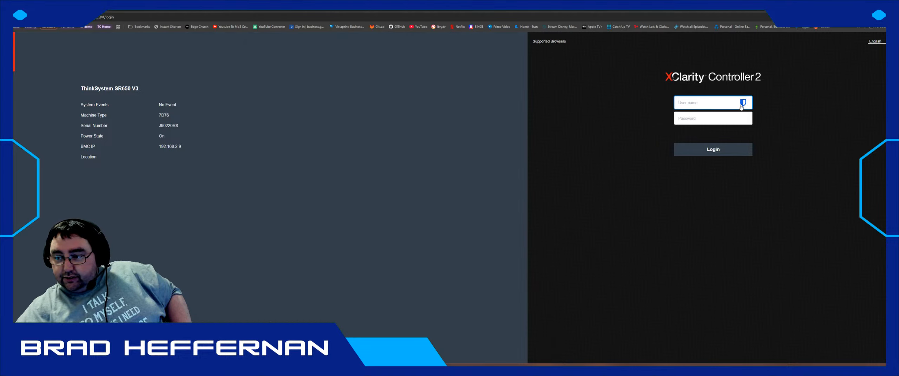
{"action": "left_click", "coordinate": [712, 119]}
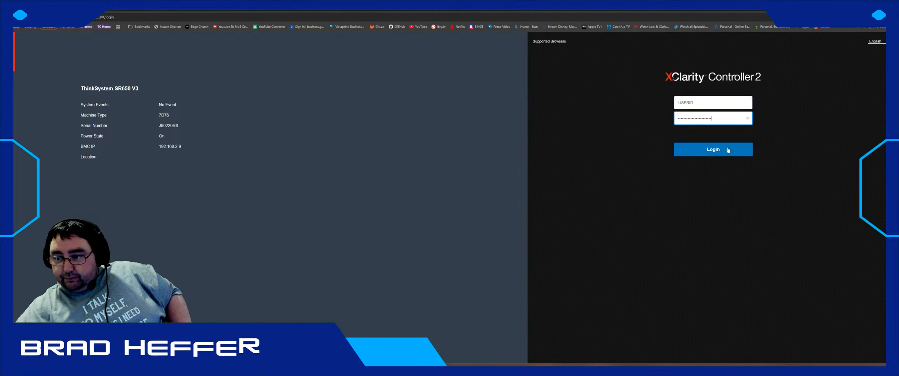
{"action": "left_click", "coordinate": [713, 149]}
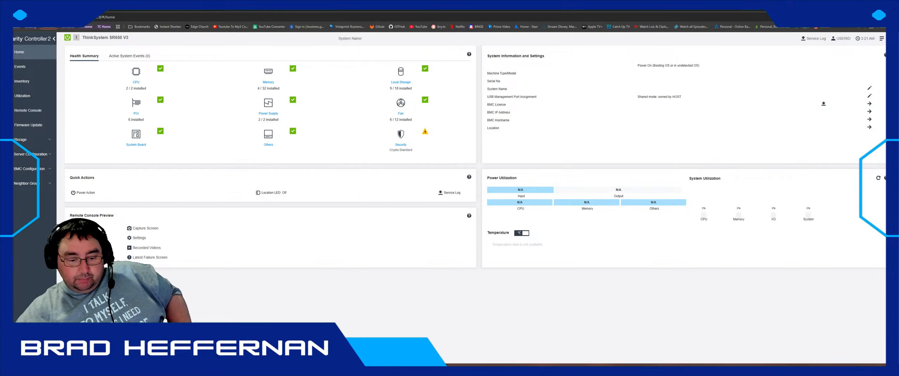
{"action": "key", "text": "alt+Tab"}
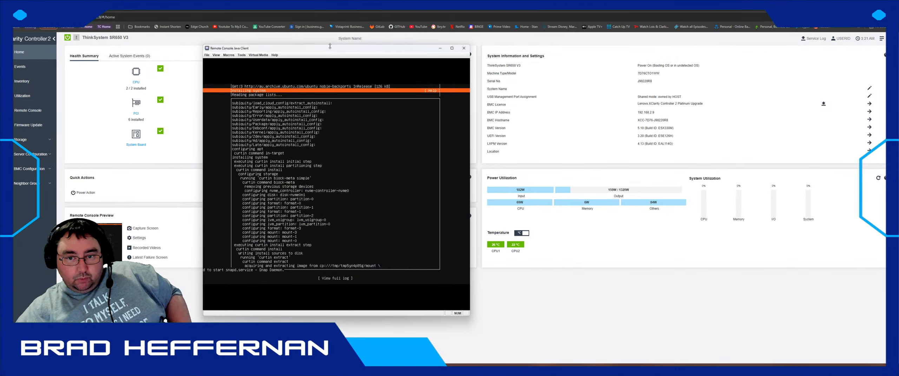
{"action": "mouse_move", "coordinate": [329, 46]}
{"action": "left_mouse_down"}
{"action": "mouse_move", "coordinate": [624, 56]}
{"action": "mouse_move", "coordinate": [668, 36]}
{"action": "mouse_move", "coordinate": [566, 117]}
{"action": "mouse_move", "coordinate": [405, 71]}
{"action": "mouse_move", "coordinate": [367, 70]}
{"action": "mouse_move", "coordinate": [403, 59]}
{"action": "mouse_move", "coordinate": [672, 48]}
{"action": "mouse_move", "coordinate": [450, 61]}
{"action": "mouse_move", "coordinate": [387, 50]}
{"action": "mouse_move", "coordinate": [236, 52]}
{"action": "left_mouse_up"}
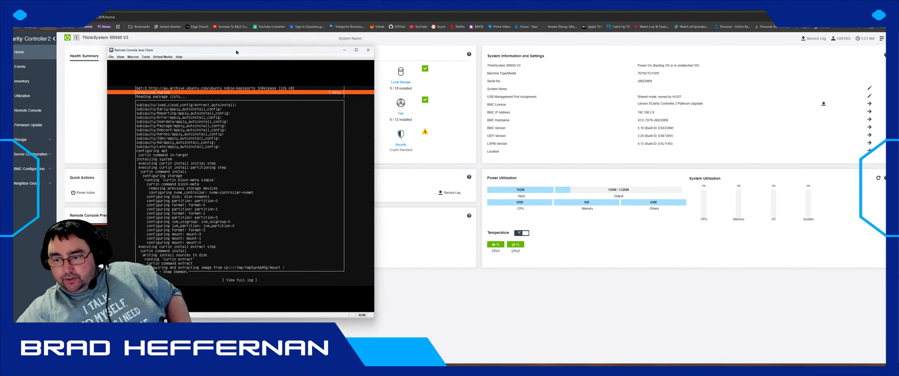
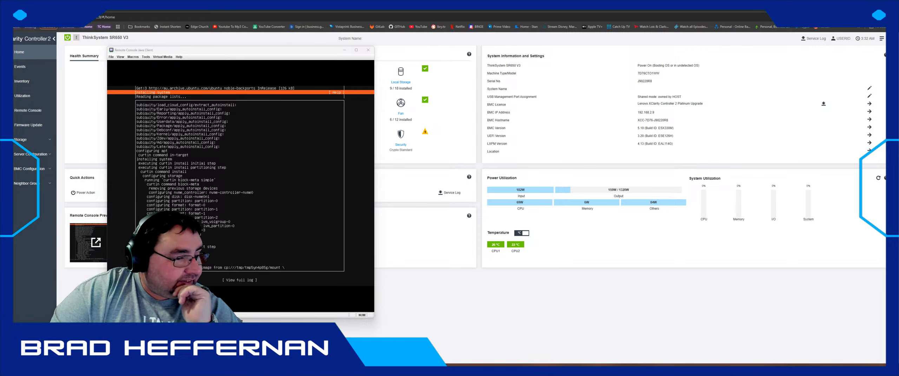
- Move the PuTTY Configuration window aside and close it without starting a session
{"action": "left_click_drag", "start_coordinate": [206, 95], "coordinate": [77, 51]}
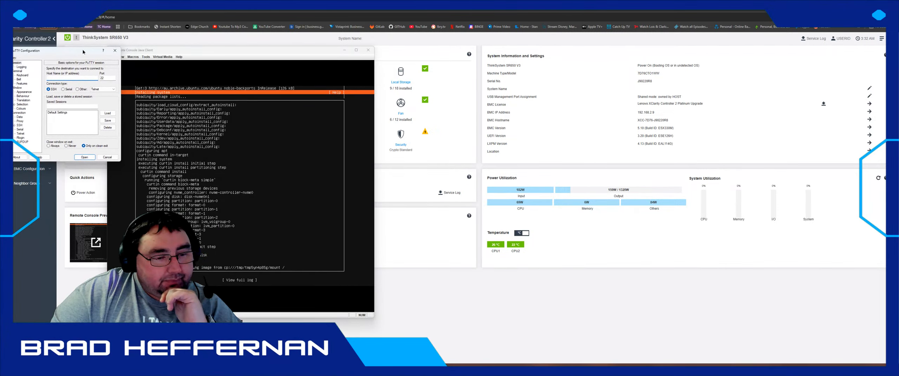
{"action": "left_click", "coordinate": [115, 51]}
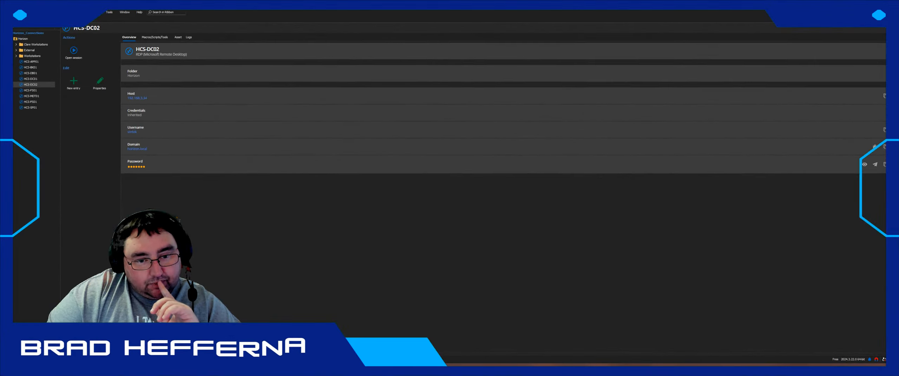
- Connect to HCS-MDT01 in Remote Desktop Manager and open a new DuckDuckGo browser tab
{"action": "double_click", "coordinate": [34, 96]}
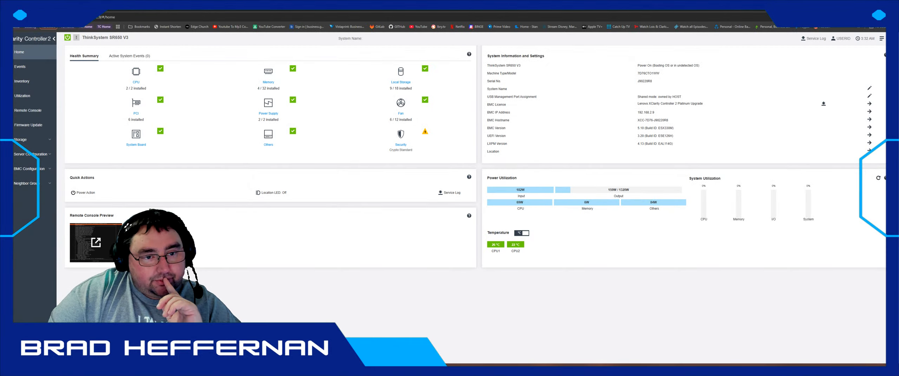
{"action": "key", "text": "ctrl+n"}
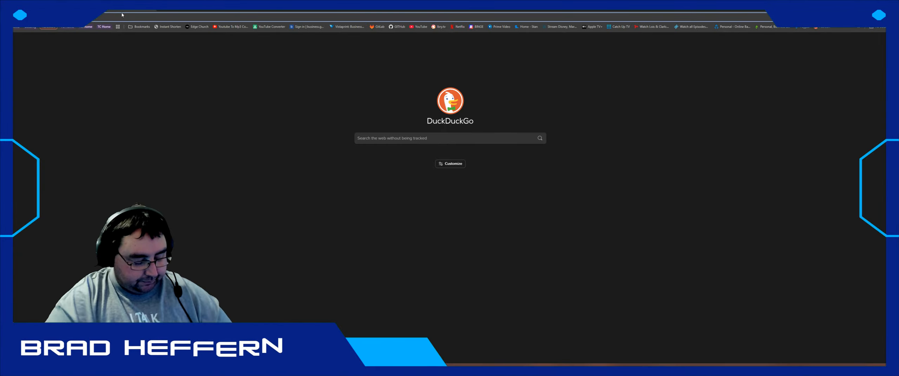
- Search DuckDuckGo for 'hp laptop drivers'
{"action": "type", "text": "de"}
{"action": "key", "text": "BackSpace"}
{"action": "key", "text": "BackSpace"}
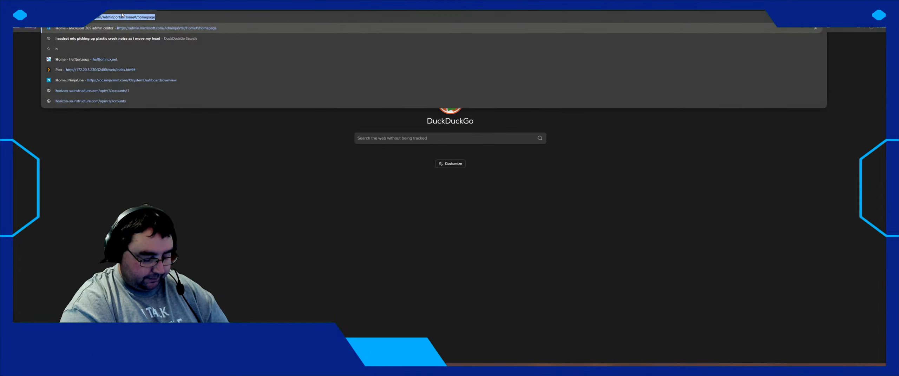
{"action": "type", "text": "hp laptop"}
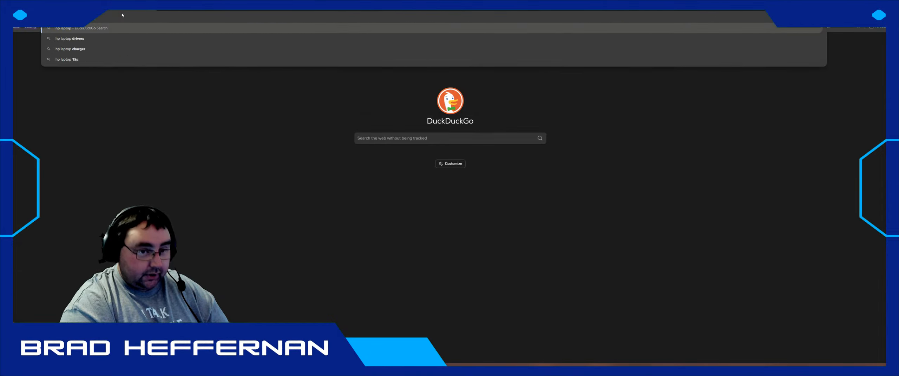
{"action": "type", "text": " drivers"}
{"action": "key", "text": "Return"}
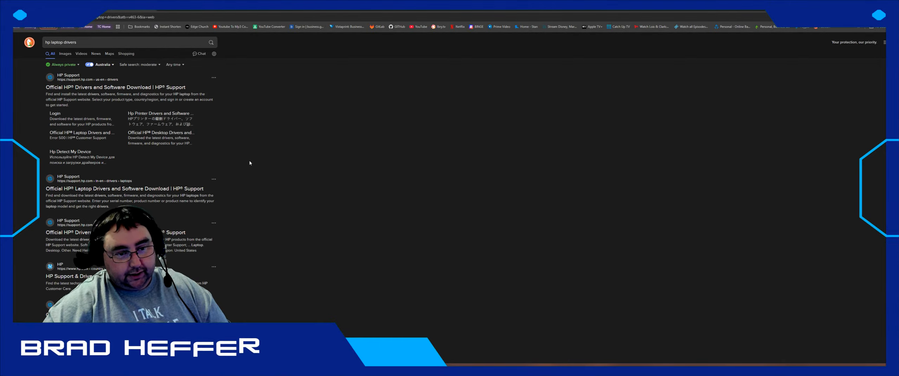
- Open the 'Official HP® Drivers and Software Download | HP® Support' search result
{"action": "left_click", "coordinate": [129, 87]}
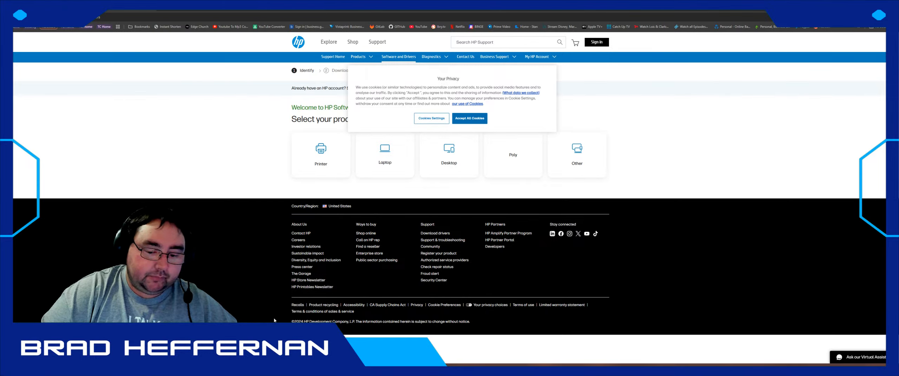
{"action": "key", "text": "alt+Tab"}
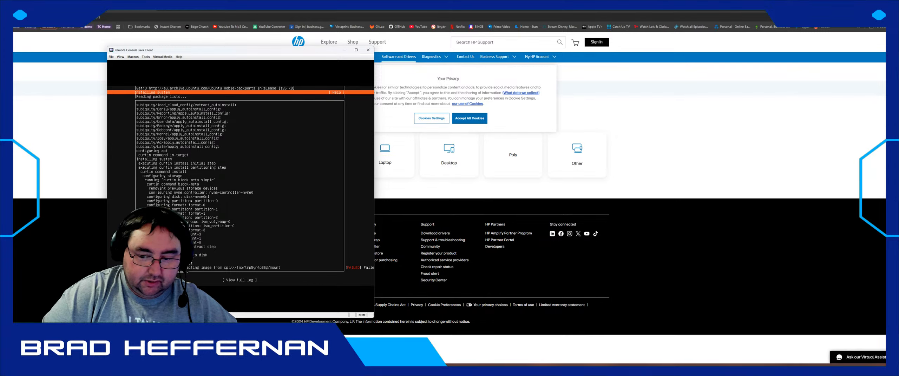
{"action": "key", "text": "alt+Tab"}
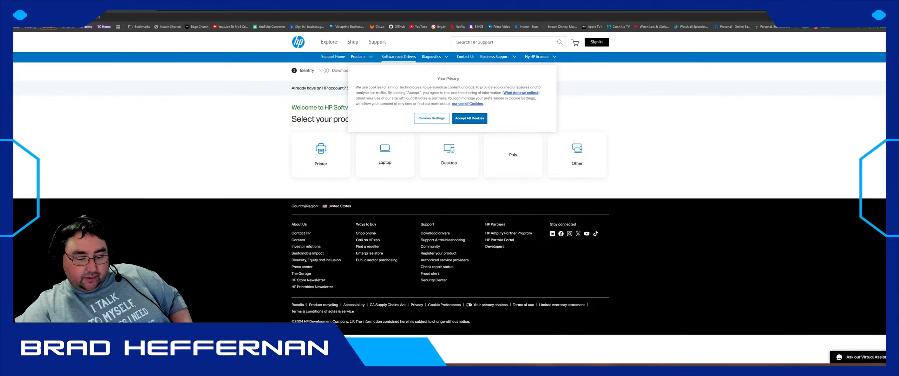
- Switch from the HP Support page to the remote console showing the installer error
{"action": "key", "text": "alt+Tab"}
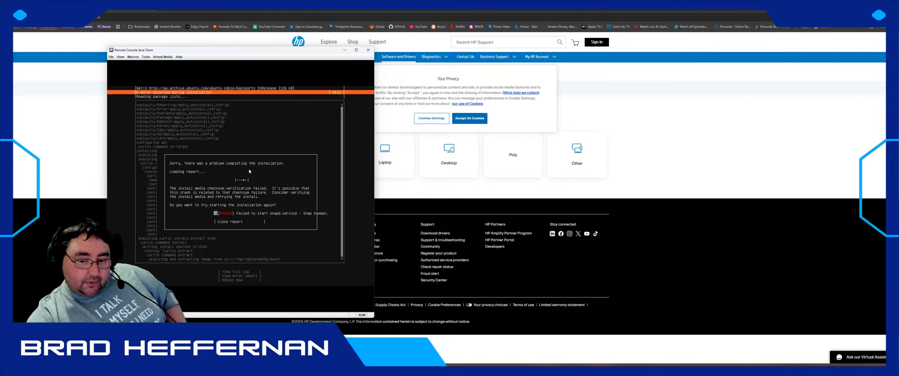
- Close the Ubuntu installer's failure report and choose Reboot Now
{"action": "key", "text": "Down"}
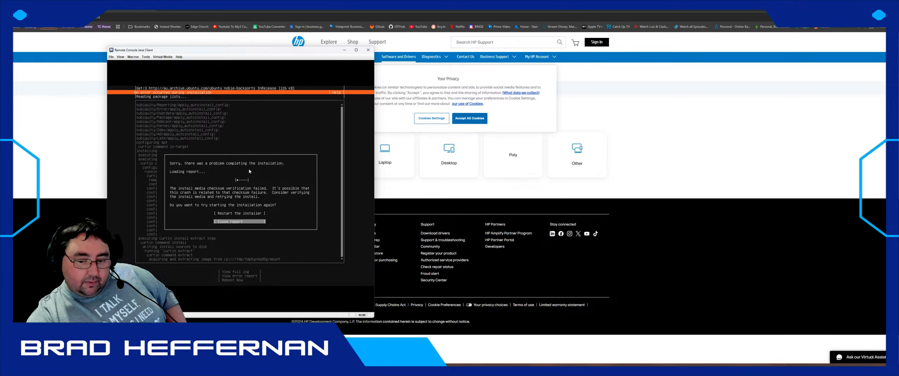
{"action": "key", "text": "Return"}
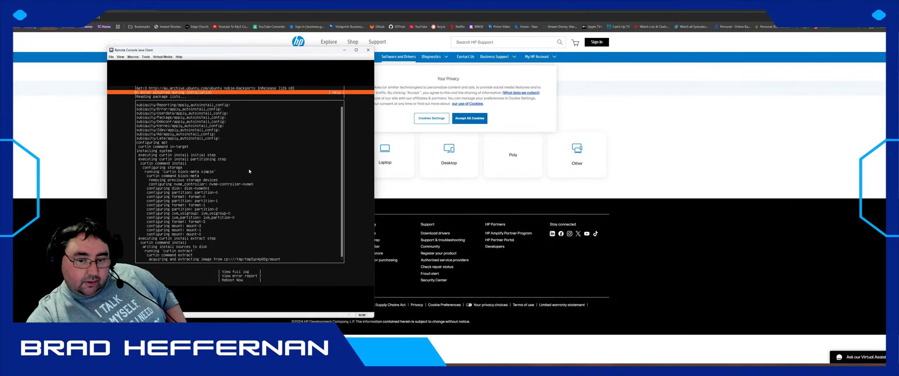
{"action": "key", "text": "Down"}
{"action": "key", "text": "Down"}
{"action": "key", "text": "Return"}
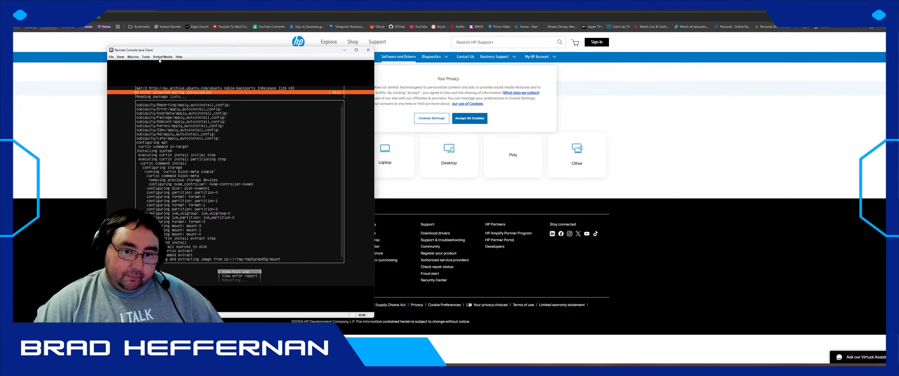
- Activate virtual media for the remote console session
{"action": "left_click", "coordinate": [147, 57]}
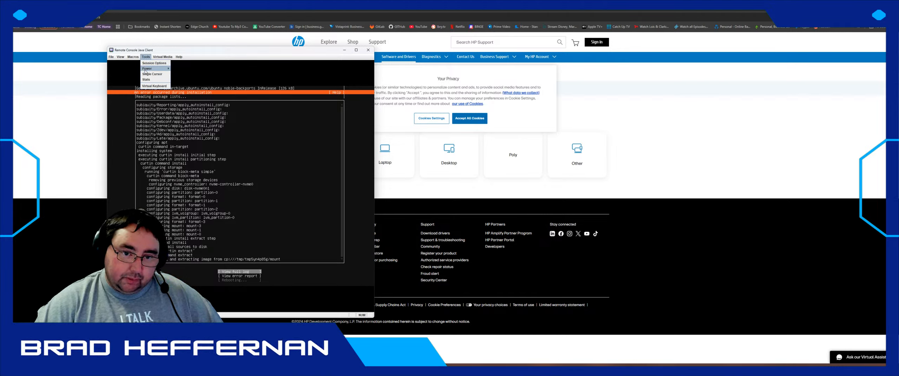
{"action": "mouse_move", "coordinate": [146, 70]}
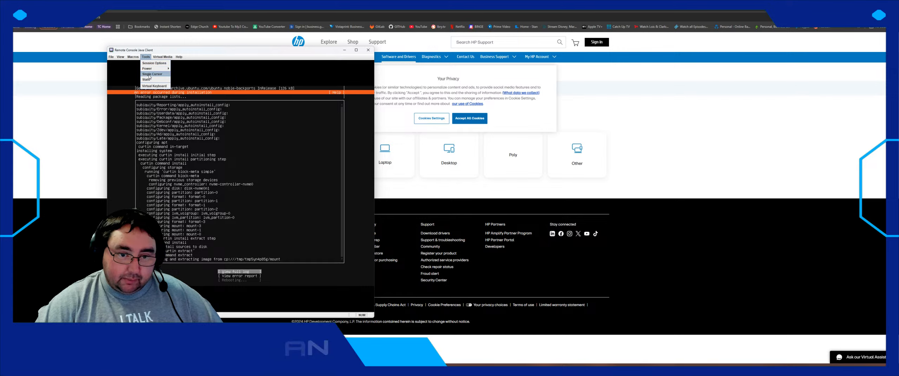
{"action": "mouse_move", "coordinate": [163, 57]}
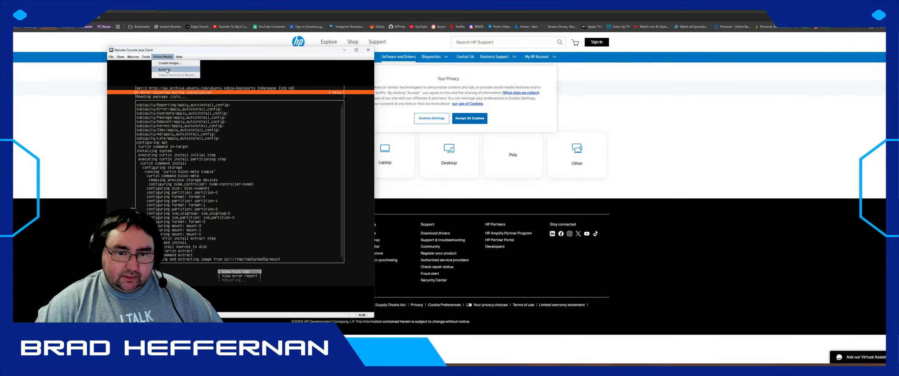
{"action": "left_click", "coordinate": [166, 70]}
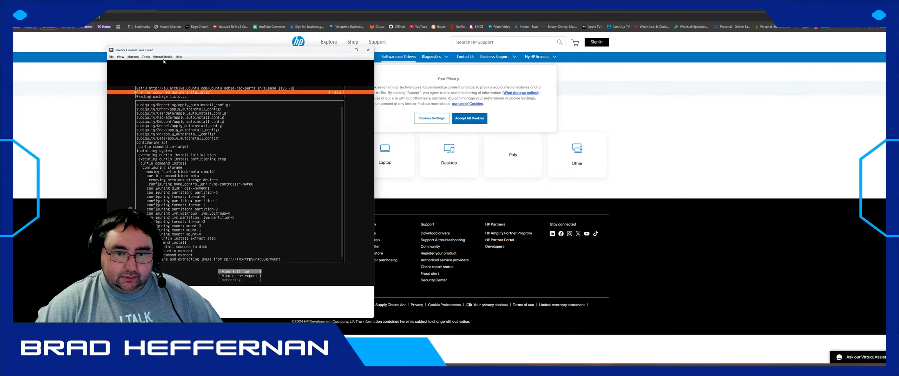
- Add ubuntu-24.04.1-live-server-amd64.iso as an image, tick Mapped, and mount it
{"action": "left_click", "coordinate": [162, 57]}
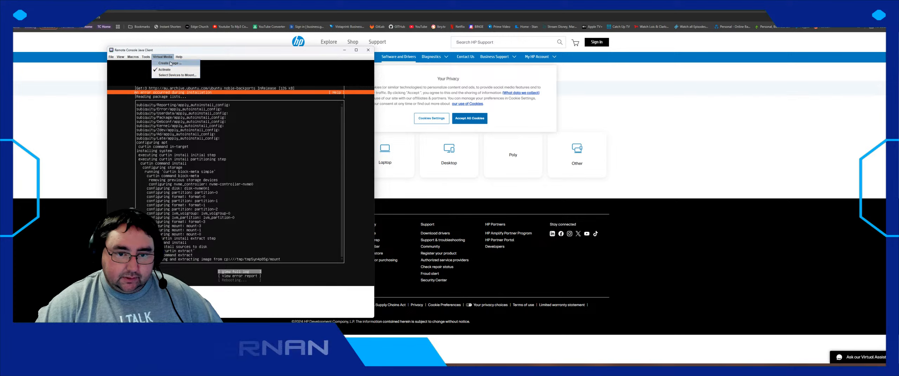
{"action": "left_click", "coordinate": [183, 75]}
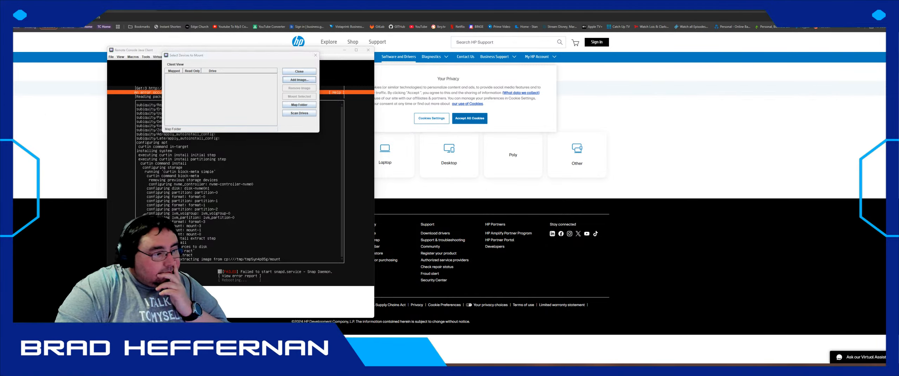
{"action": "left_click", "coordinate": [145, 136]}
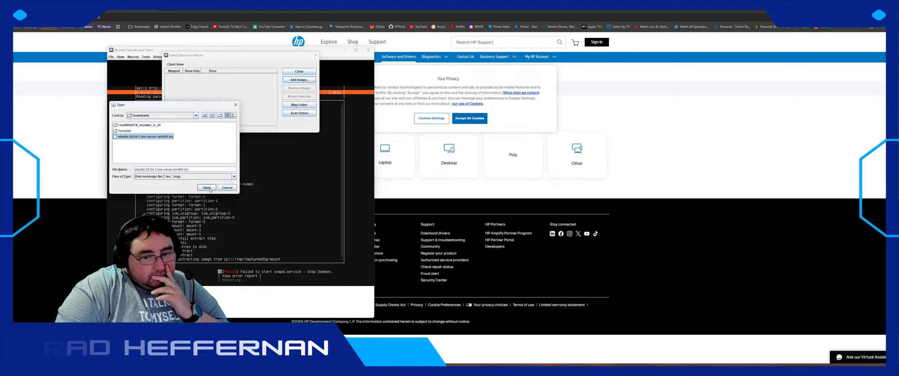
{"action": "left_click", "coordinate": [209, 189]}
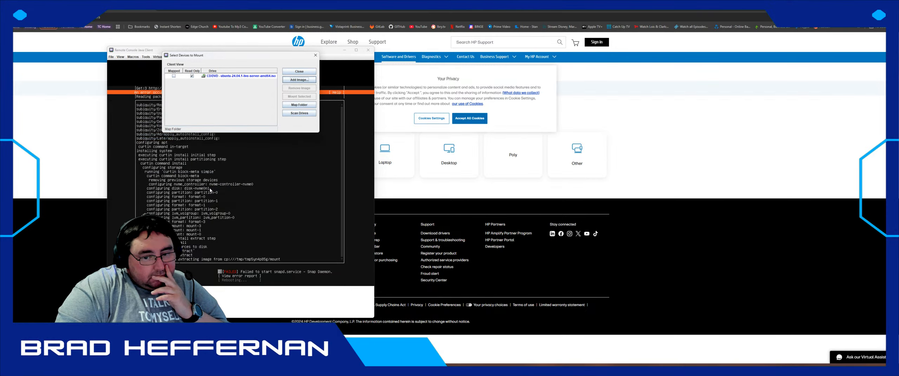
{"action": "left_click", "coordinate": [173, 76]}
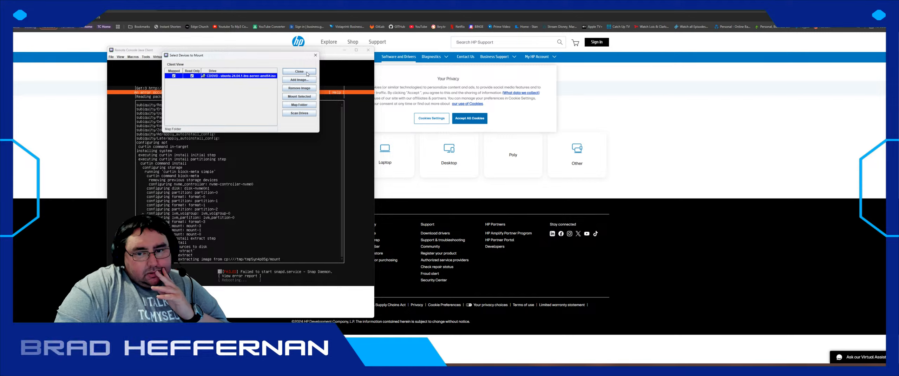
{"action": "left_click", "coordinate": [297, 96]}
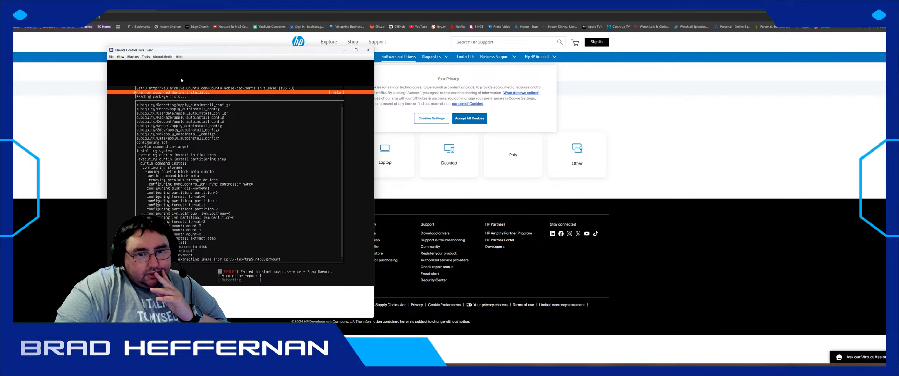
- Restart the server immediately from the console's Power menu, confirming with Yes
{"action": "left_click", "coordinate": [161, 57]}
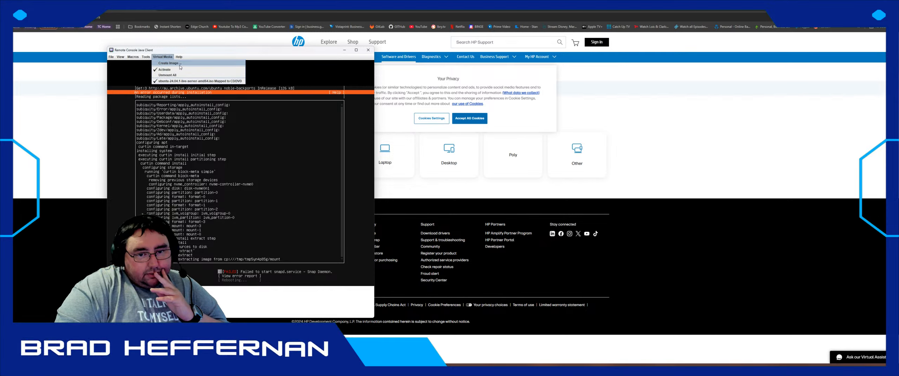
{"action": "left_click", "coordinate": [145, 56]}
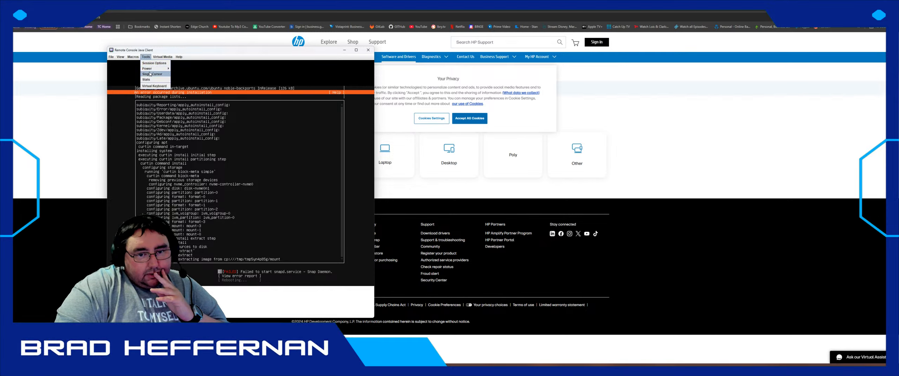
{"action": "mouse_move", "coordinate": [151, 70]}
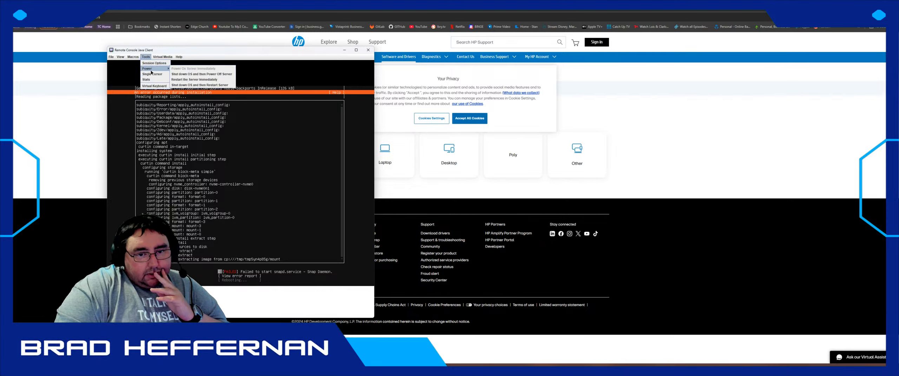
{"action": "left_click", "coordinate": [216, 79]}
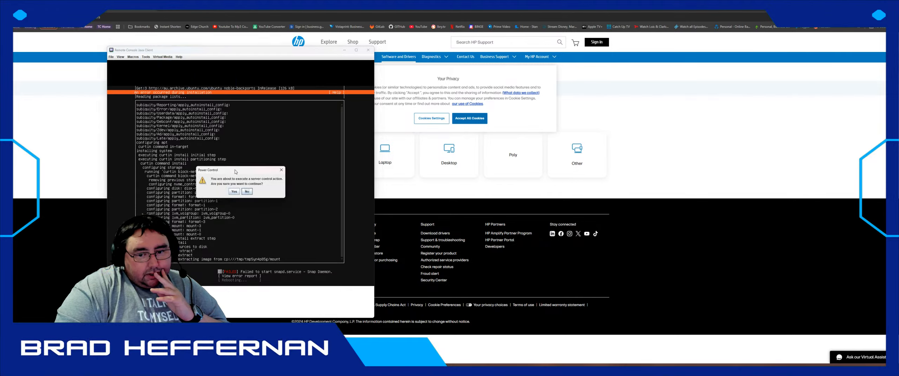
{"action": "left_click", "coordinate": [234, 192]}
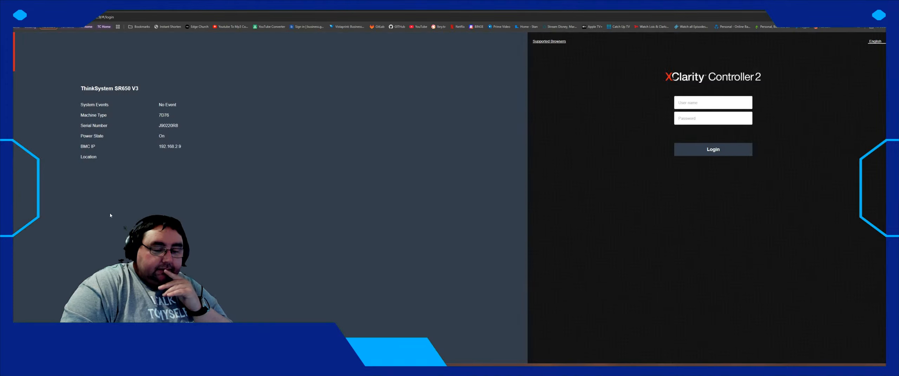
- Sign in to the controller using the password manager's saved credentials
{"action": "left_click", "coordinate": [697, 102]}
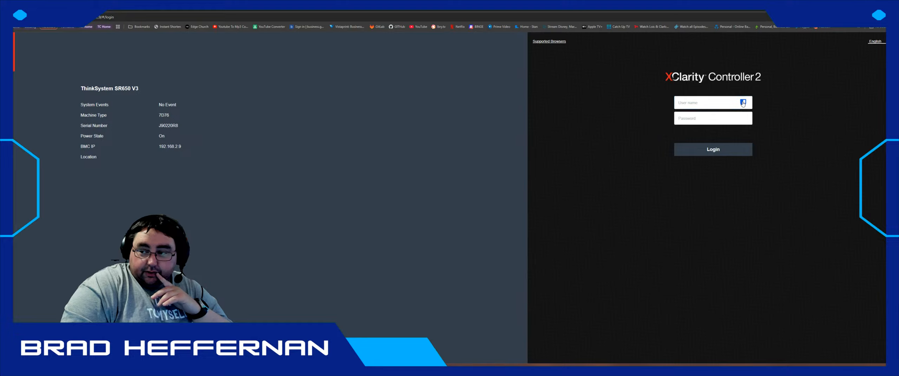
{"action": "left_click", "coordinate": [743, 103]}
{"action": "left_click", "coordinate": [697, 114]}
{"action": "left_click", "coordinate": [712, 149]}
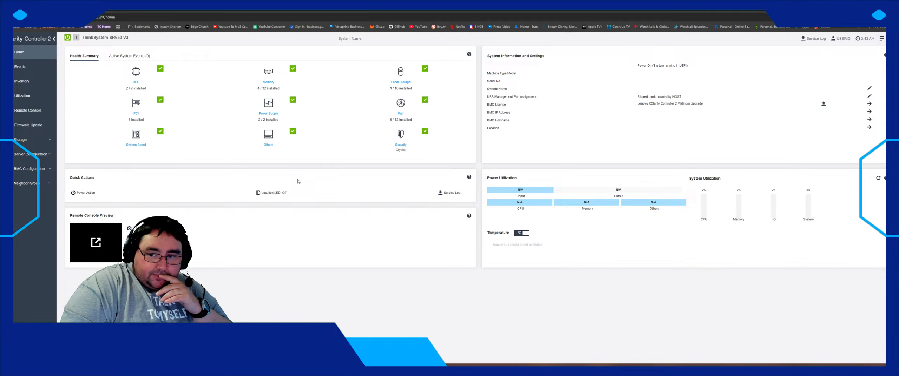
- Expand the sidebar sections and go to the Remote Console page
{"action": "left_click", "coordinate": [46, 156]}
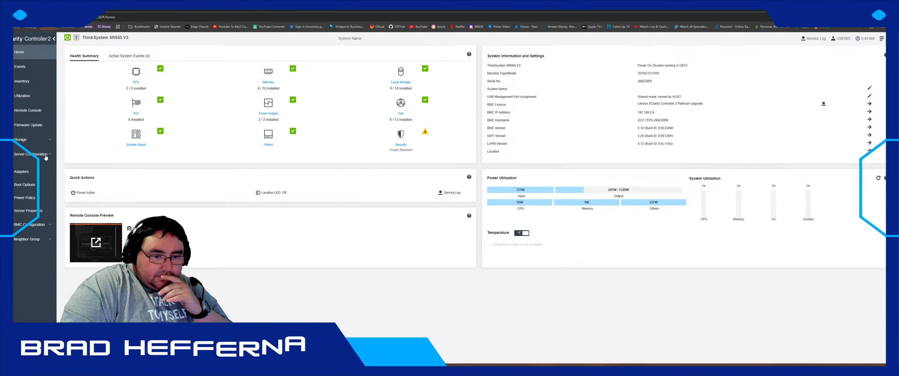
{"action": "left_click", "coordinate": [35, 225]}
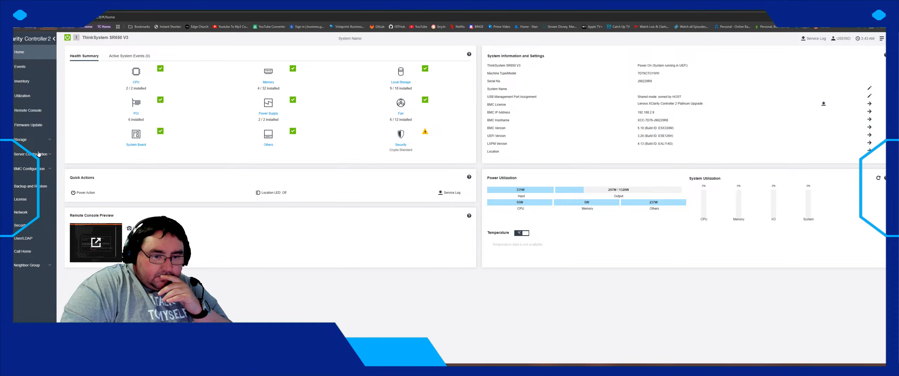
{"action": "left_click", "coordinate": [31, 141]}
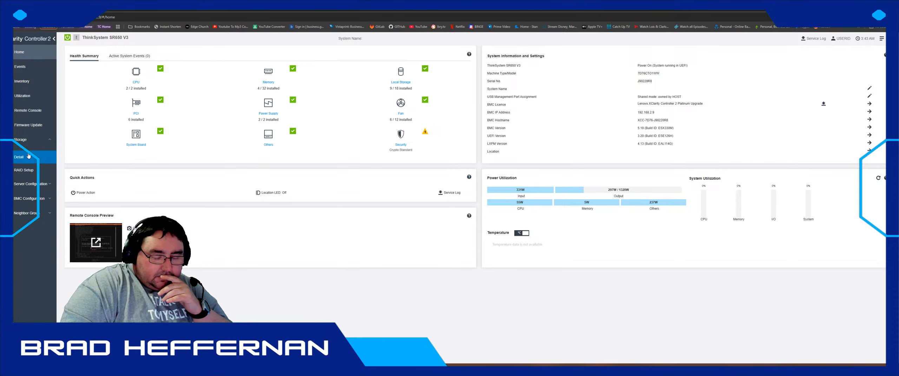
{"action": "left_click", "coordinate": [28, 155]}
{"action": "left_click", "coordinate": [34, 111]}
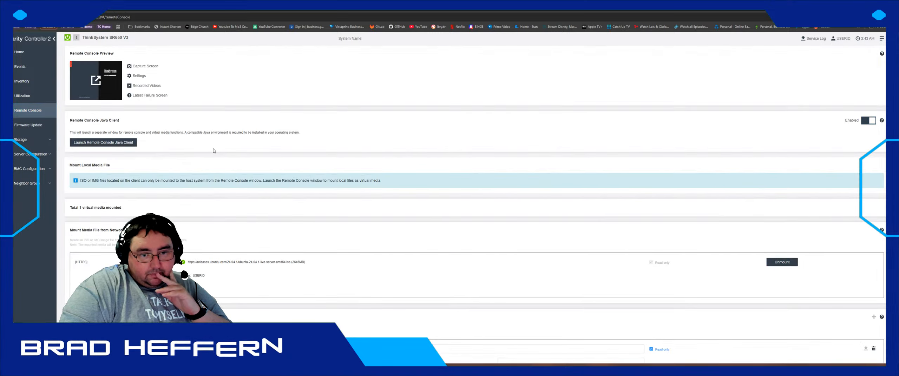
- Boot the server from the HTTPS-mounted Ubuntu ISO under Mount Media File from Network
{"action": "scroll", "coordinate": [213, 167], "scroll_direction": "down", "scroll_amount": 3}
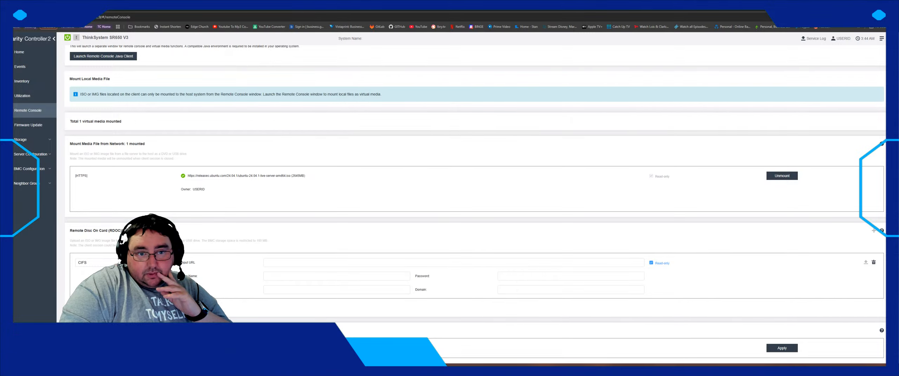
{"action": "left_click", "coordinate": [779, 350]}
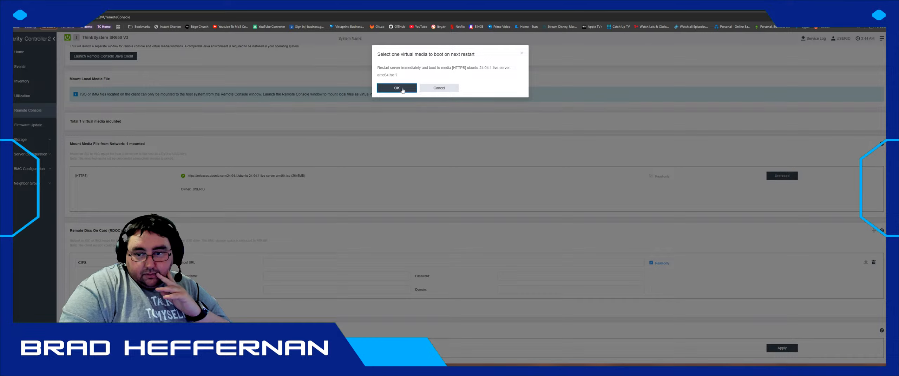
{"action": "left_click", "coordinate": [397, 88]}
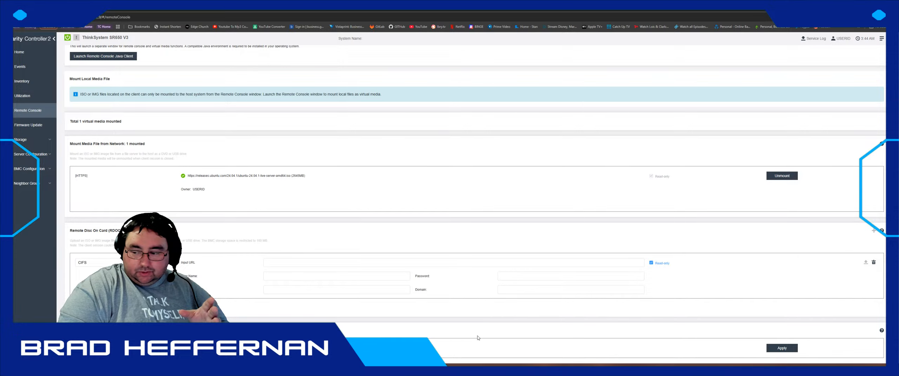
{"action": "scroll", "coordinate": [179, 119], "scroll_direction": "up", "scroll_amount": 3}
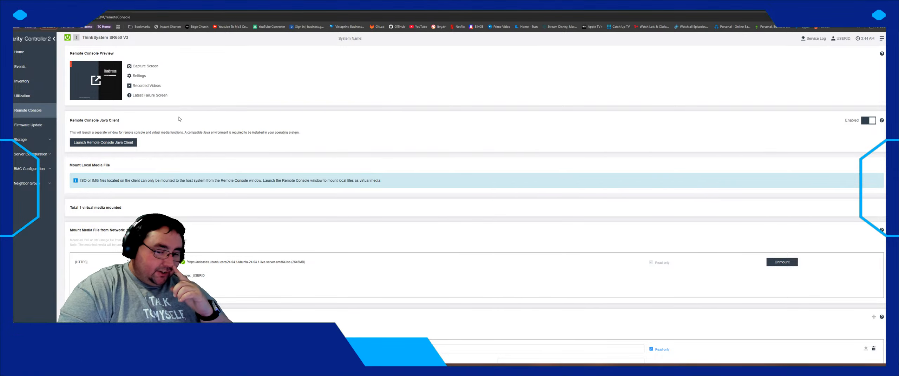
{"action": "scroll", "coordinate": [231, 265], "scroll_direction": "down", "scroll_amount": 1}
{"action": "scroll", "coordinate": [232, 265], "scroll_direction": "down", "scroll_amount": 2}
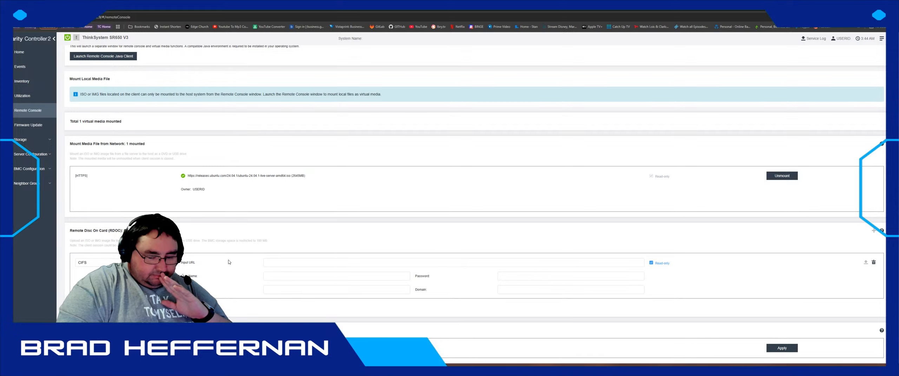
- Check the Java client's Virtual Media menu to confirm the Ubuntu ISO is mapped as CD/DVD
{"action": "scroll", "coordinate": [228, 259], "scroll_direction": "up", "scroll_amount": 3}
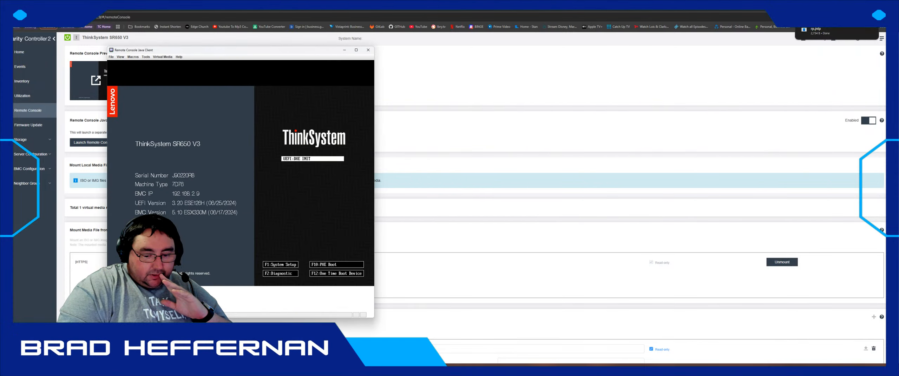
{"action": "left_click", "coordinate": [157, 58]}
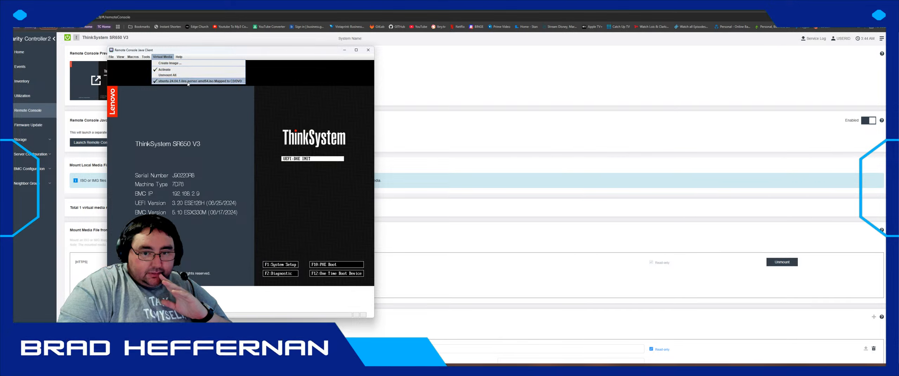
- Unmount all virtual drives in the Java client, confirming with Yes, then review the Virtual Media and Tools menus
{"action": "left_click", "coordinate": [168, 75]}
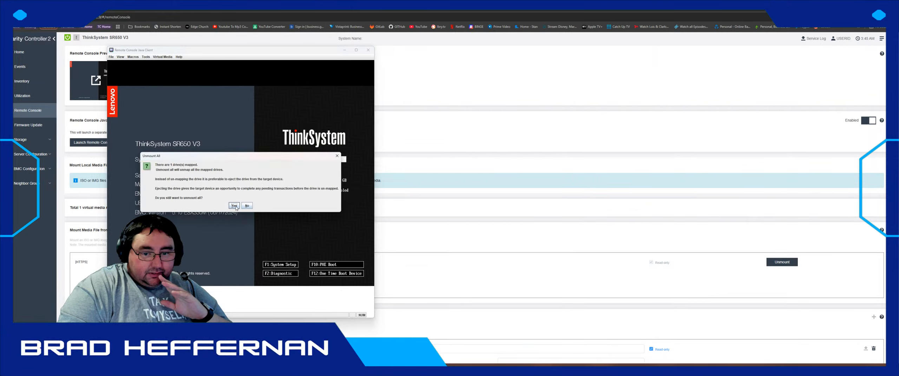
{"action": "left_click", "coordinate": [235, 207]}
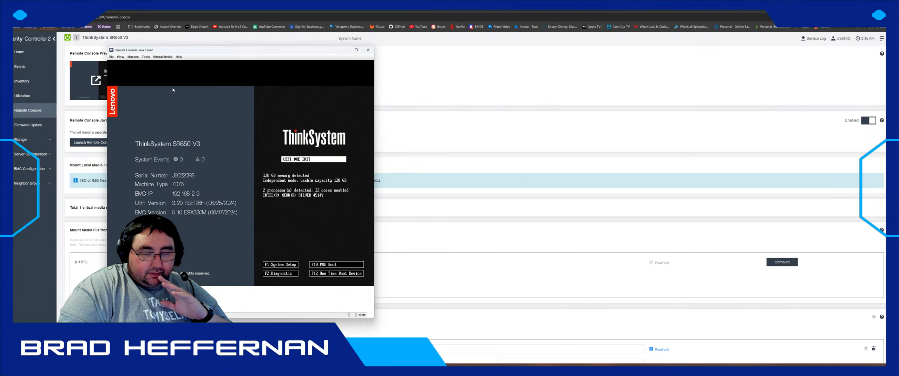
{"action": "left_click", "coordinate": [162, 57]}
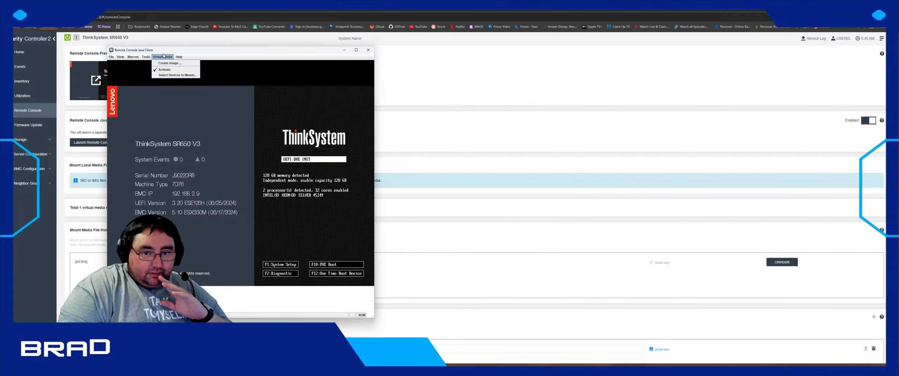
{"action": "left_click", "coordinate": [144, 57]}
{"action": "left_click", "coordinate": [111, 58]}
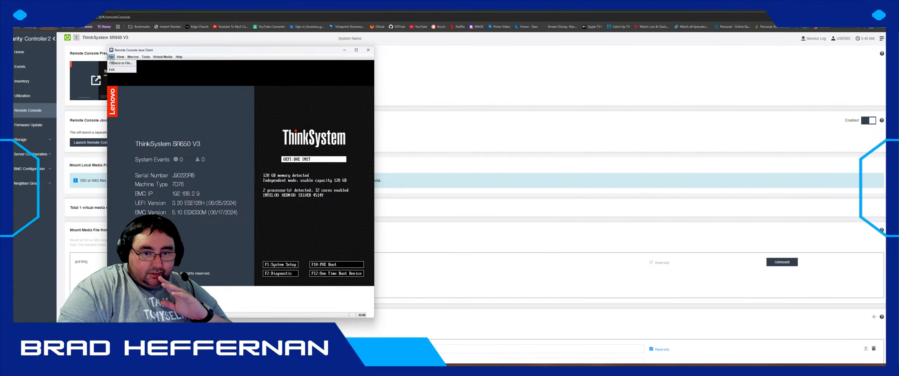
- Exit the Java client and refresh the Remote Console page to review the mounted Ubuntu 24.04.1 ISO
{"action": "left_click", "coordinate": [112, 70]}
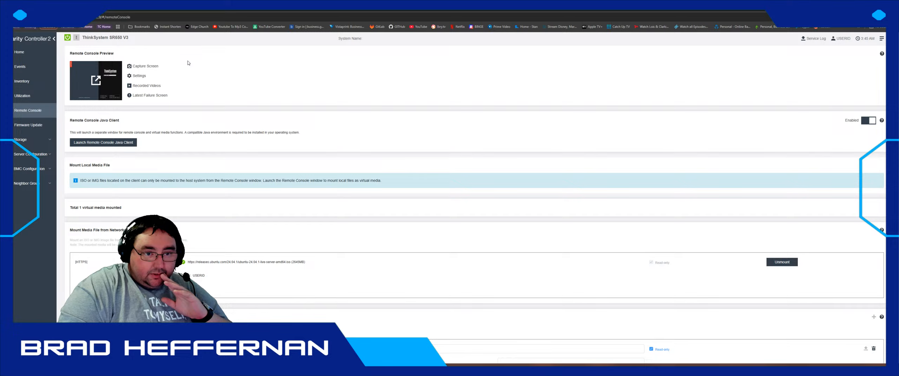
{"action": "key", "text": "F5"}
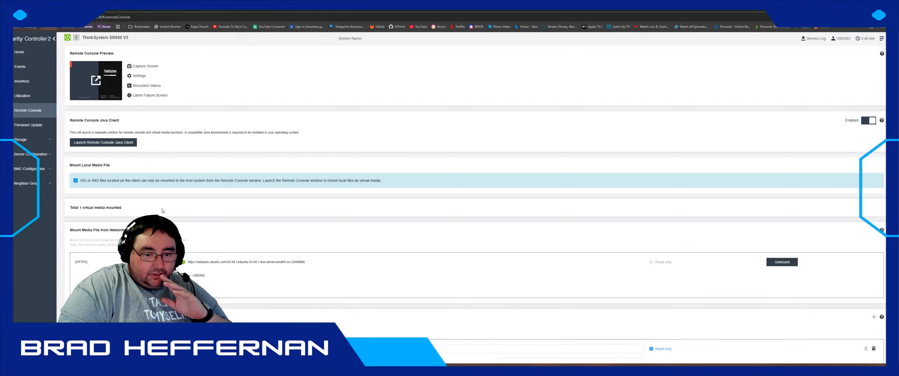
{"action": "scroll", "coordinate": [162, 210], "scroll_direction": "down", "scroll_amount": 2}
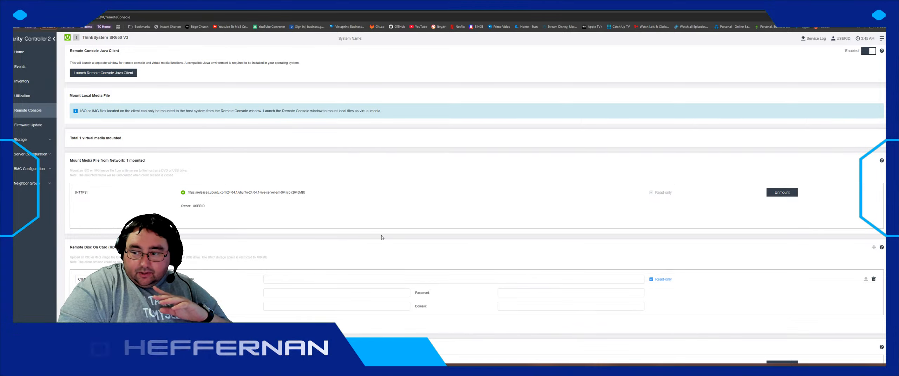
{"action": "scroll", "coordinate": [367, 250], "scroll_direction": "down", "scroll_amount": 1}
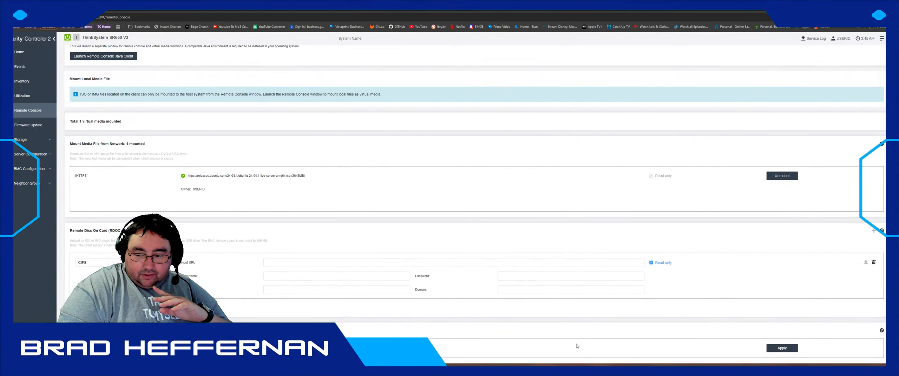
{"action": "scroll", "coordinate": [137, 128], "scroll_direction": "up", "scroll_amount": 3}
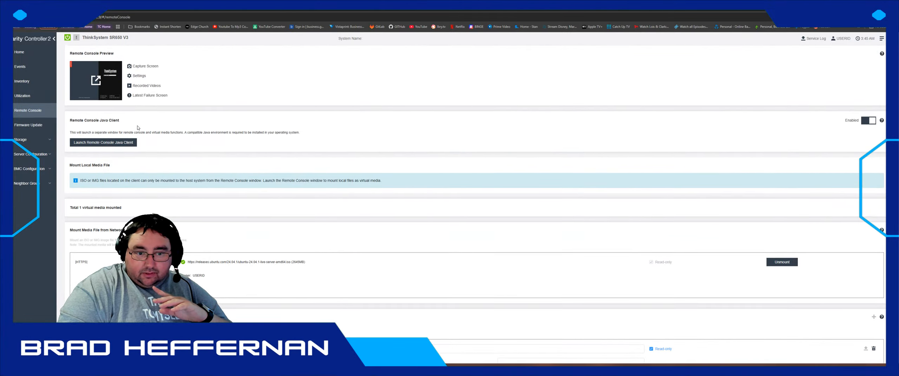
- Relaunch the Java remote console client and look over its Virtual Media menu options
{"action": "left_click", "coordinate": [112, 143]}
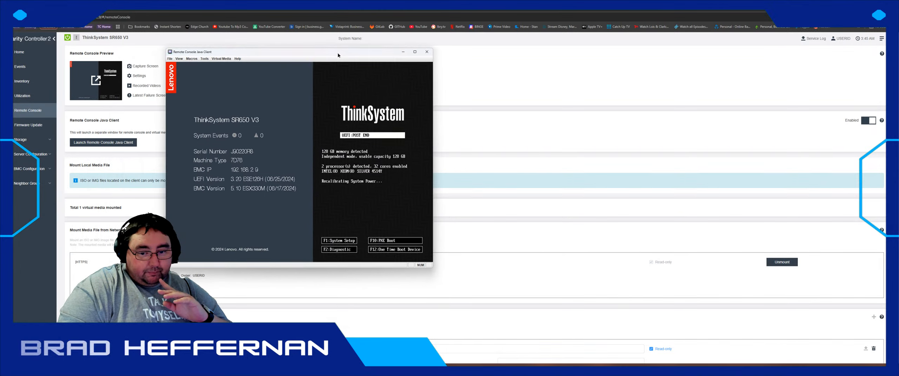
{"action": "left_click", "coordinate": [219, 58]}
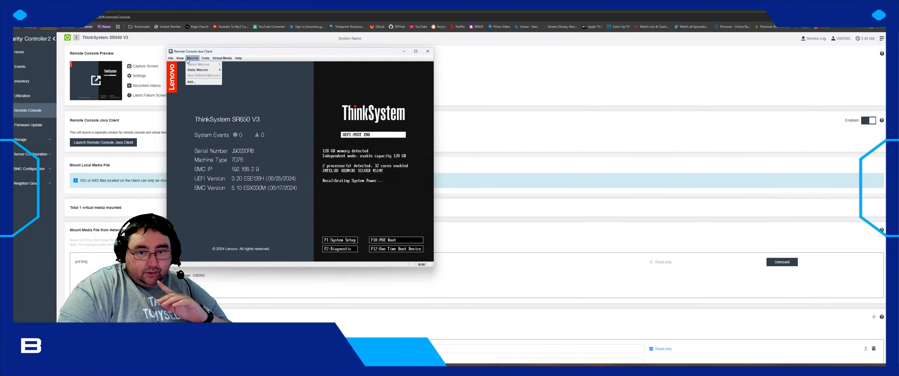
{"action": "mouse_move", "coordinate": [177, 59]}
{"action": "mouse_move", "coordinate": [222, 60]}
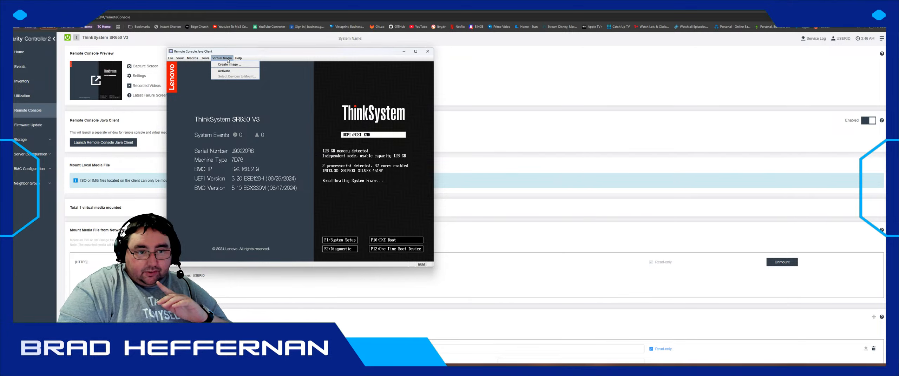
{"action": "left_click", "coordinate": [305, 51]}
- Move the console window down and right while the server boots from the ISO to GRUB
{"action": "left_click_drag", "start_coordinate": [305, 51], "coordinate": [413, 72]}
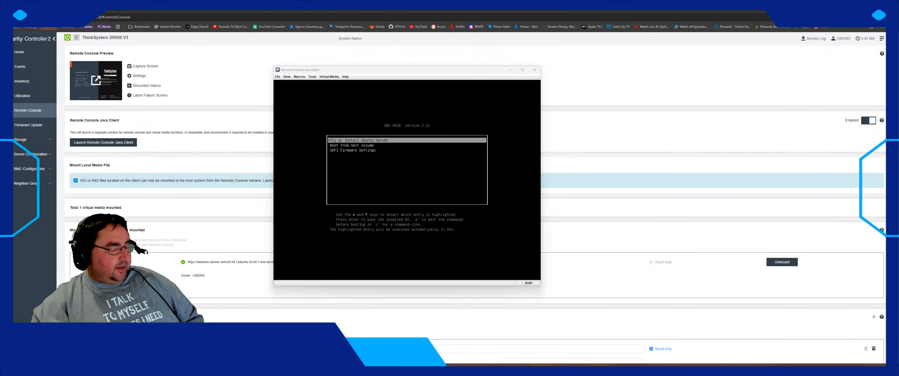
- Boot the Try or Install Ubuntu Server entry from the GRUB menu
{"action": "left_click", "coordinate": [382, 169]}
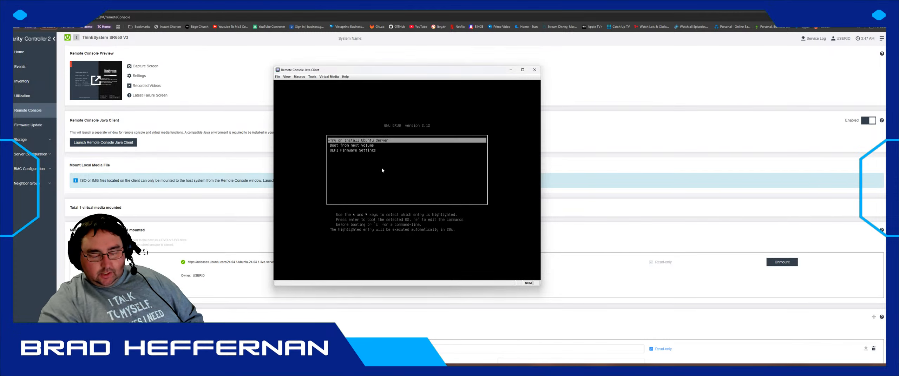
{"action": "key", "text": "Return"}
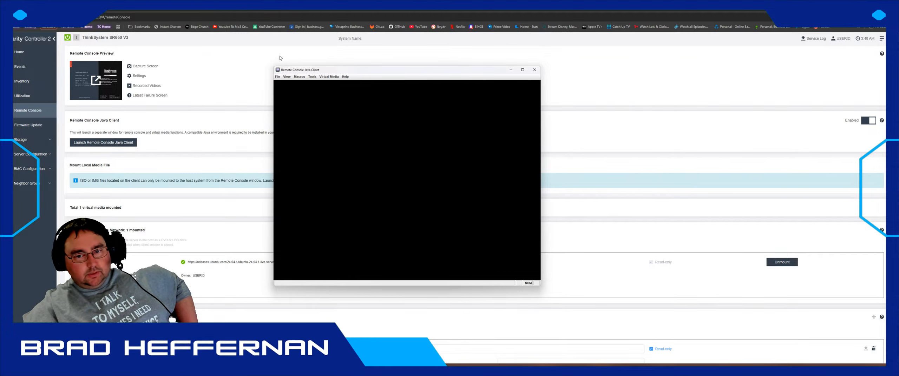
- Move the Java console window up and left, then close it
{"action": "left_click_drag", "start_coordinate": [330, 72], "coordinate": [269, 64]}
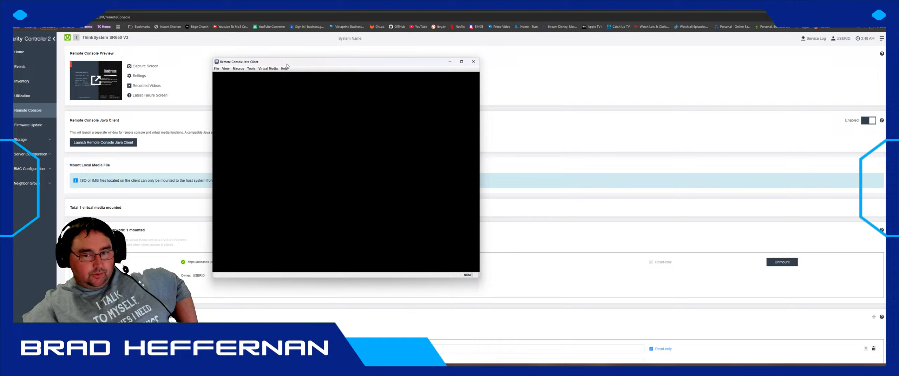
{"action": "left_click_drag", "start_coordinate": [326, 66], "coordinate": [291, 44]}
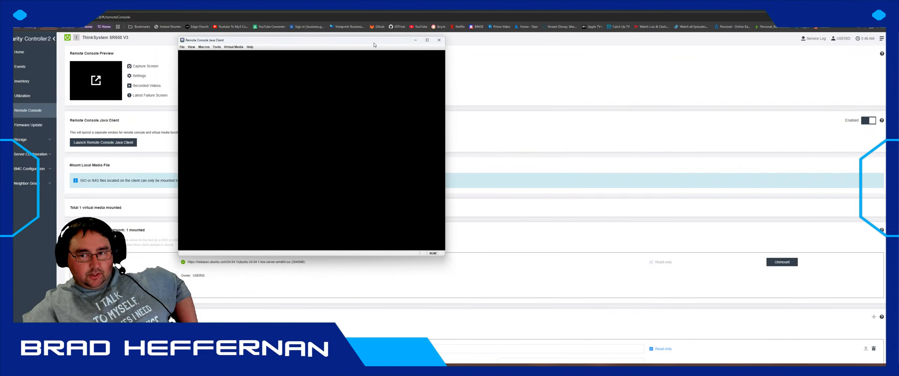
{"action": "left_click", "coordinate": [443, 42]}
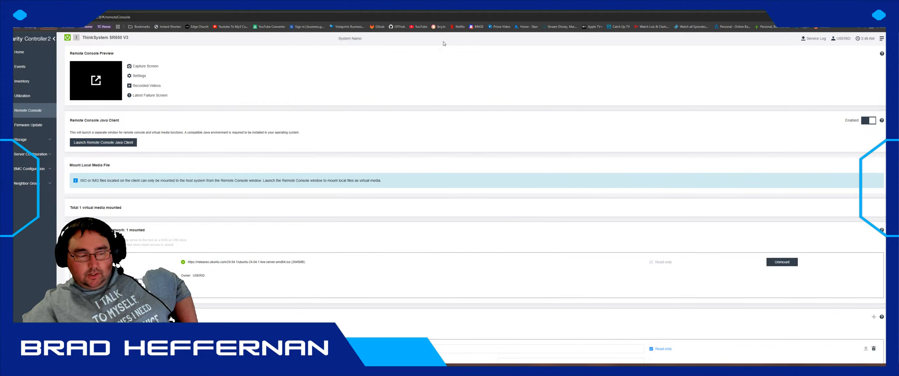